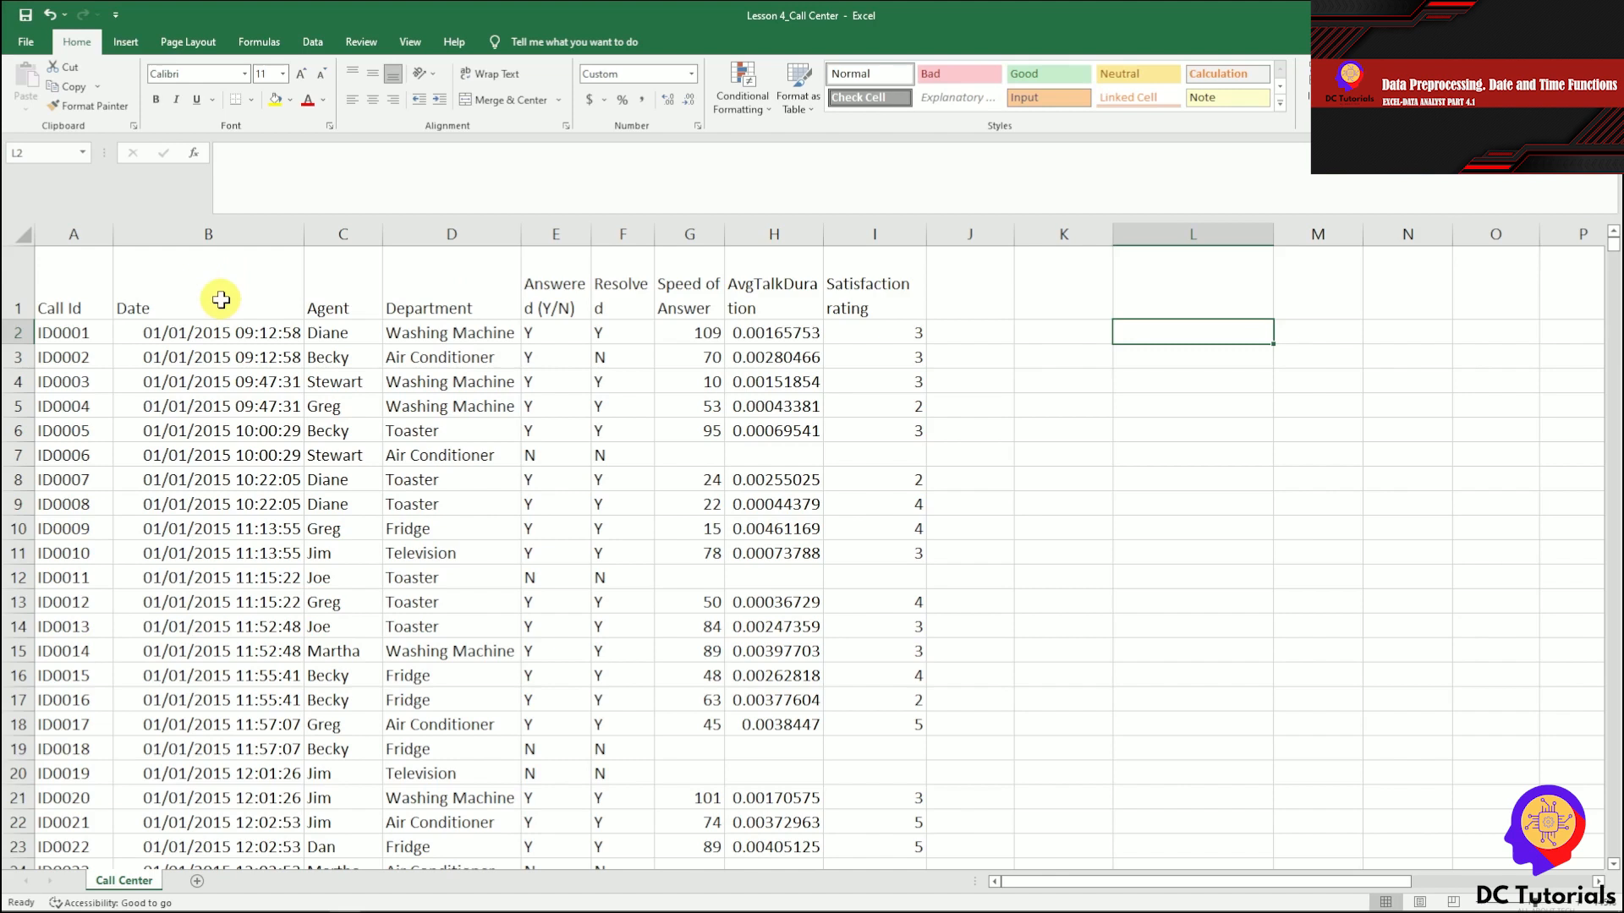
Step: Enter the formula =NOW() in cell L2 to return the current date and time
drag(68, 307, 885, 306)
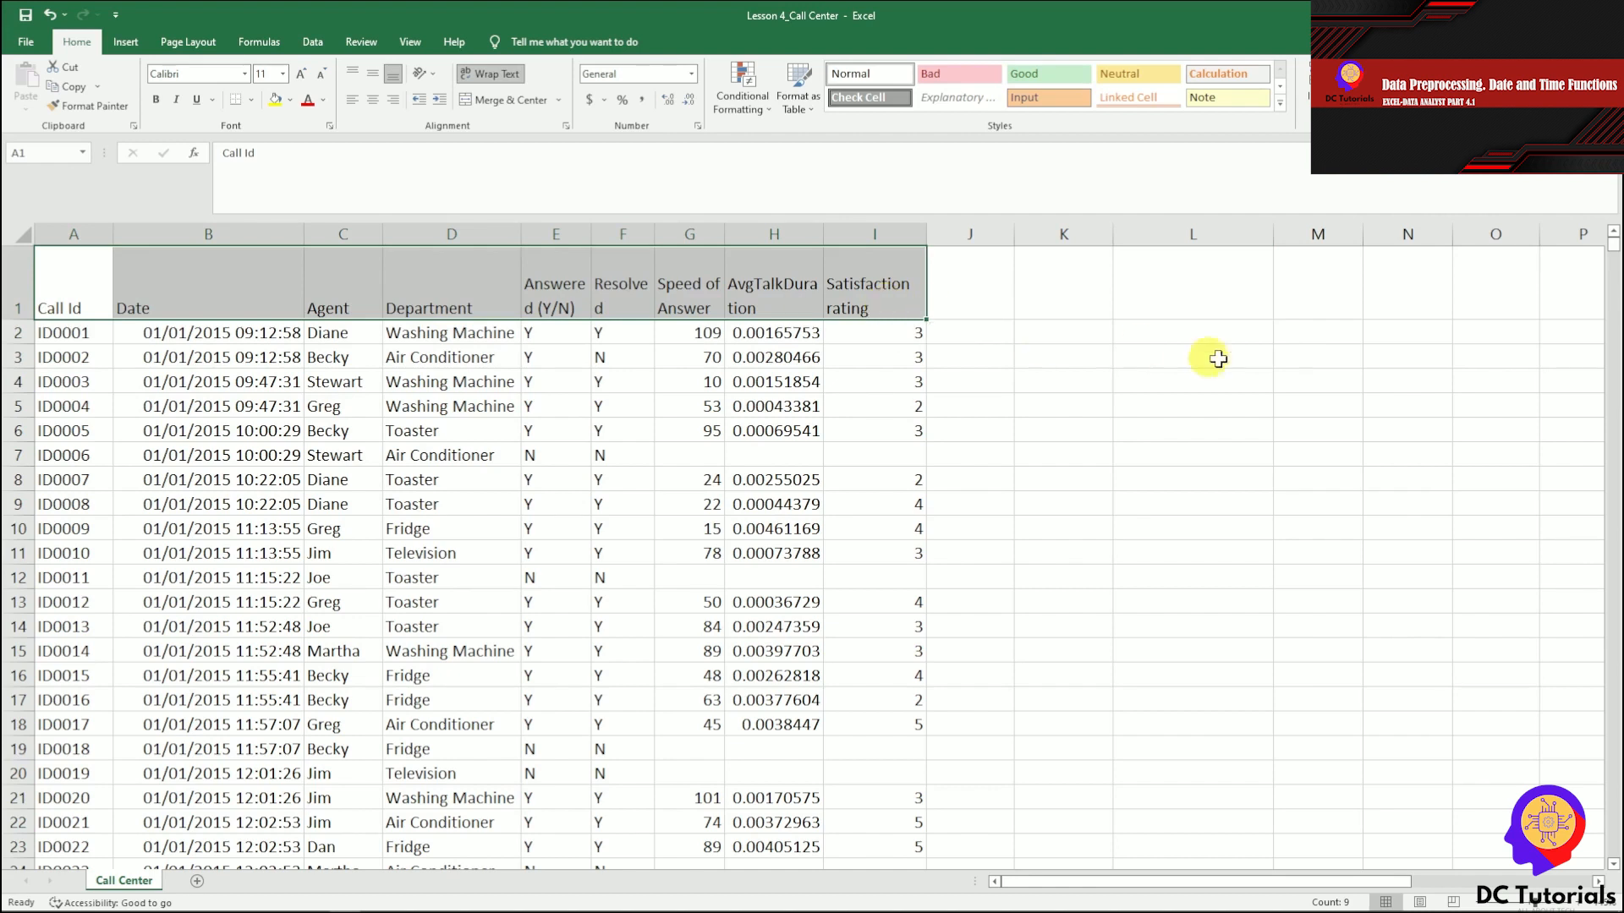
double_click(1230, 331)
text(=NOPW)
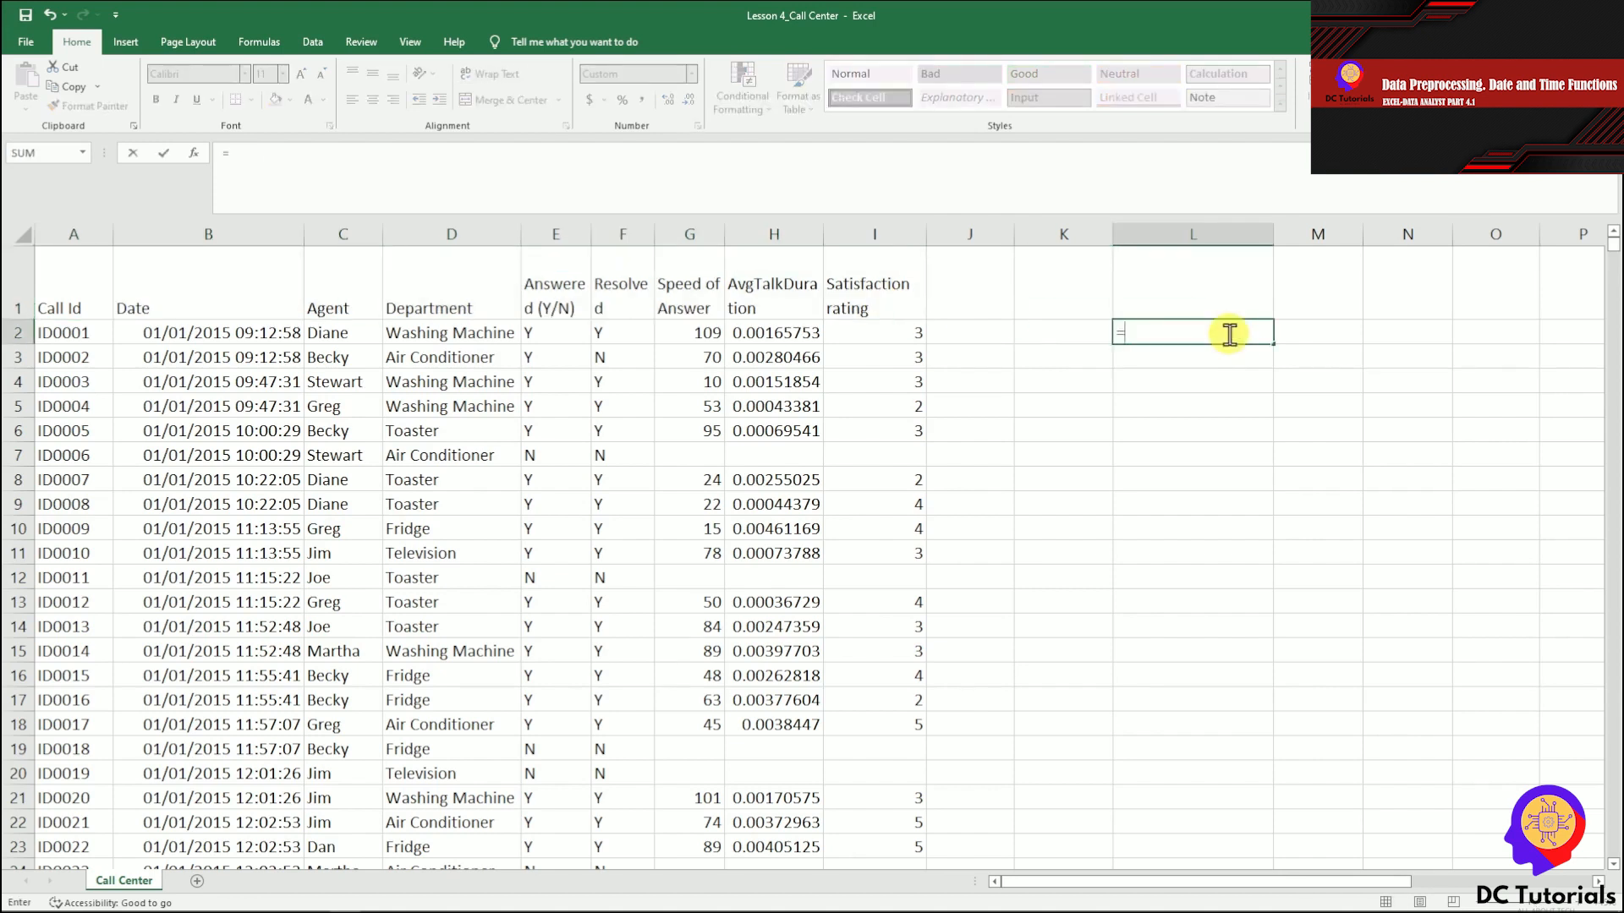
key(BackSpace)
key(BackSpace)
text(W)
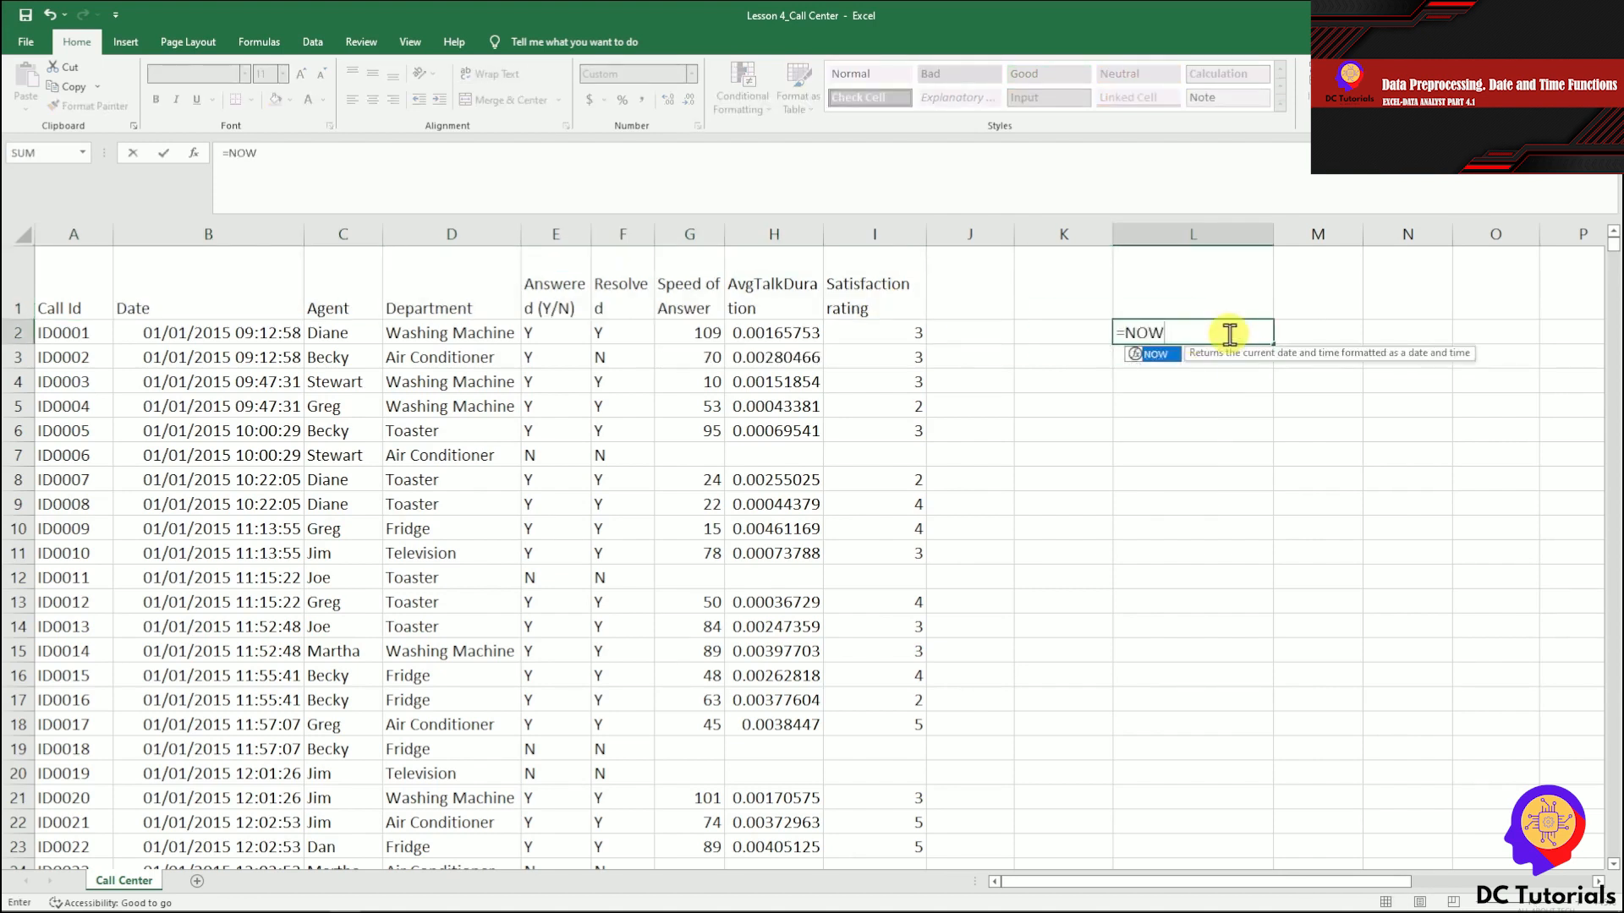
text(())
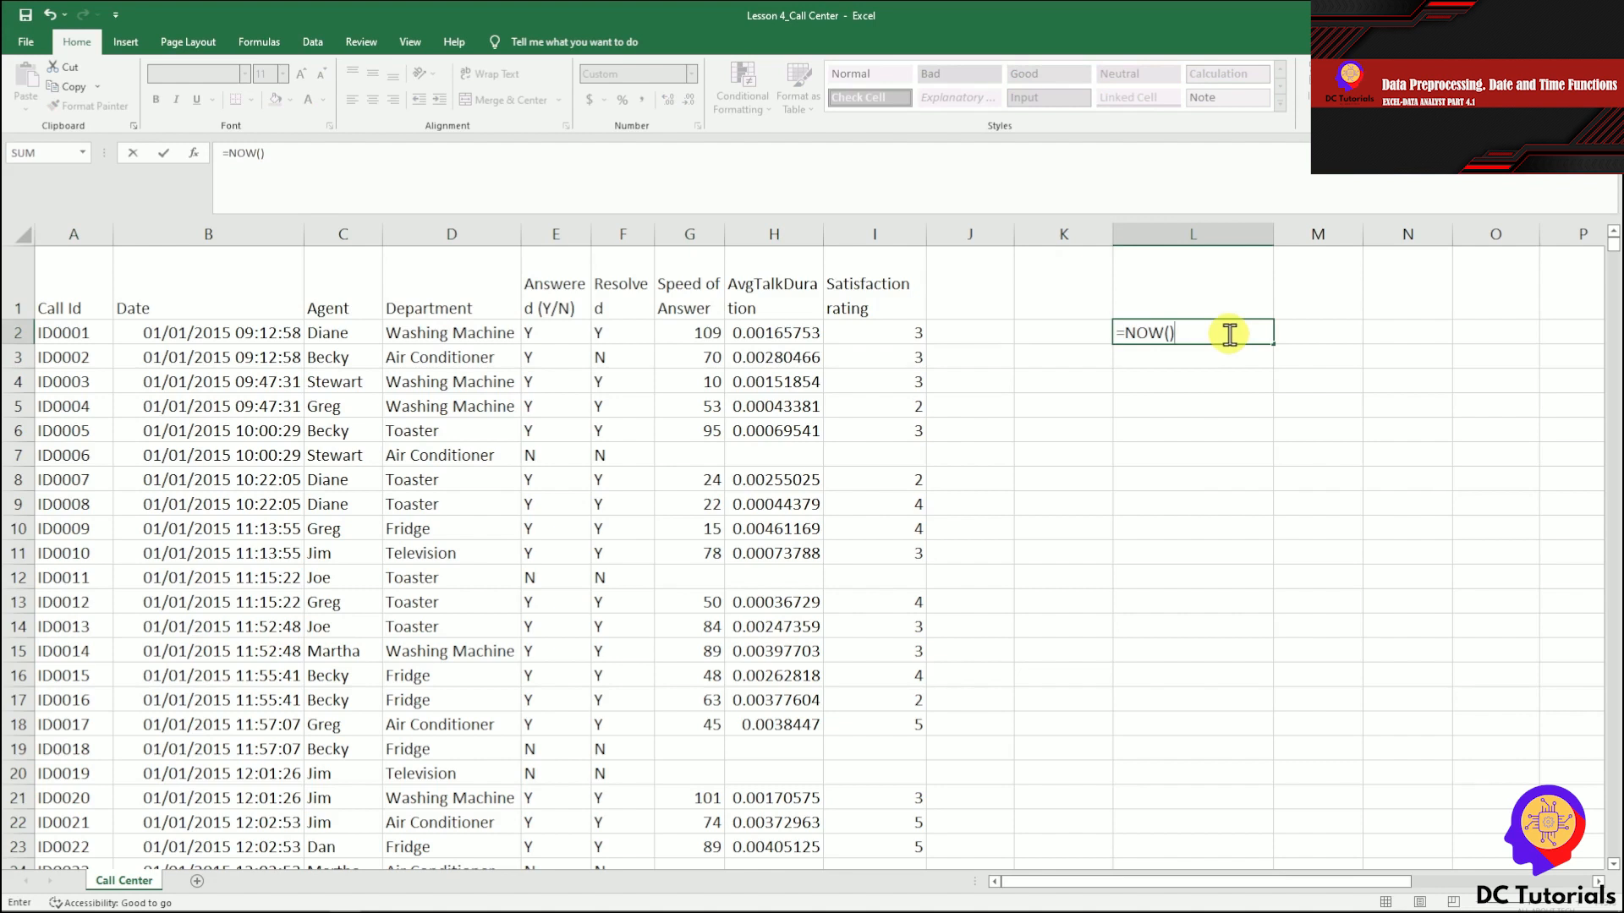
key(Return)
Step: Enter the formula =TODAY() in cell L3 and compare it with the NOW formula in L2
text(=today())
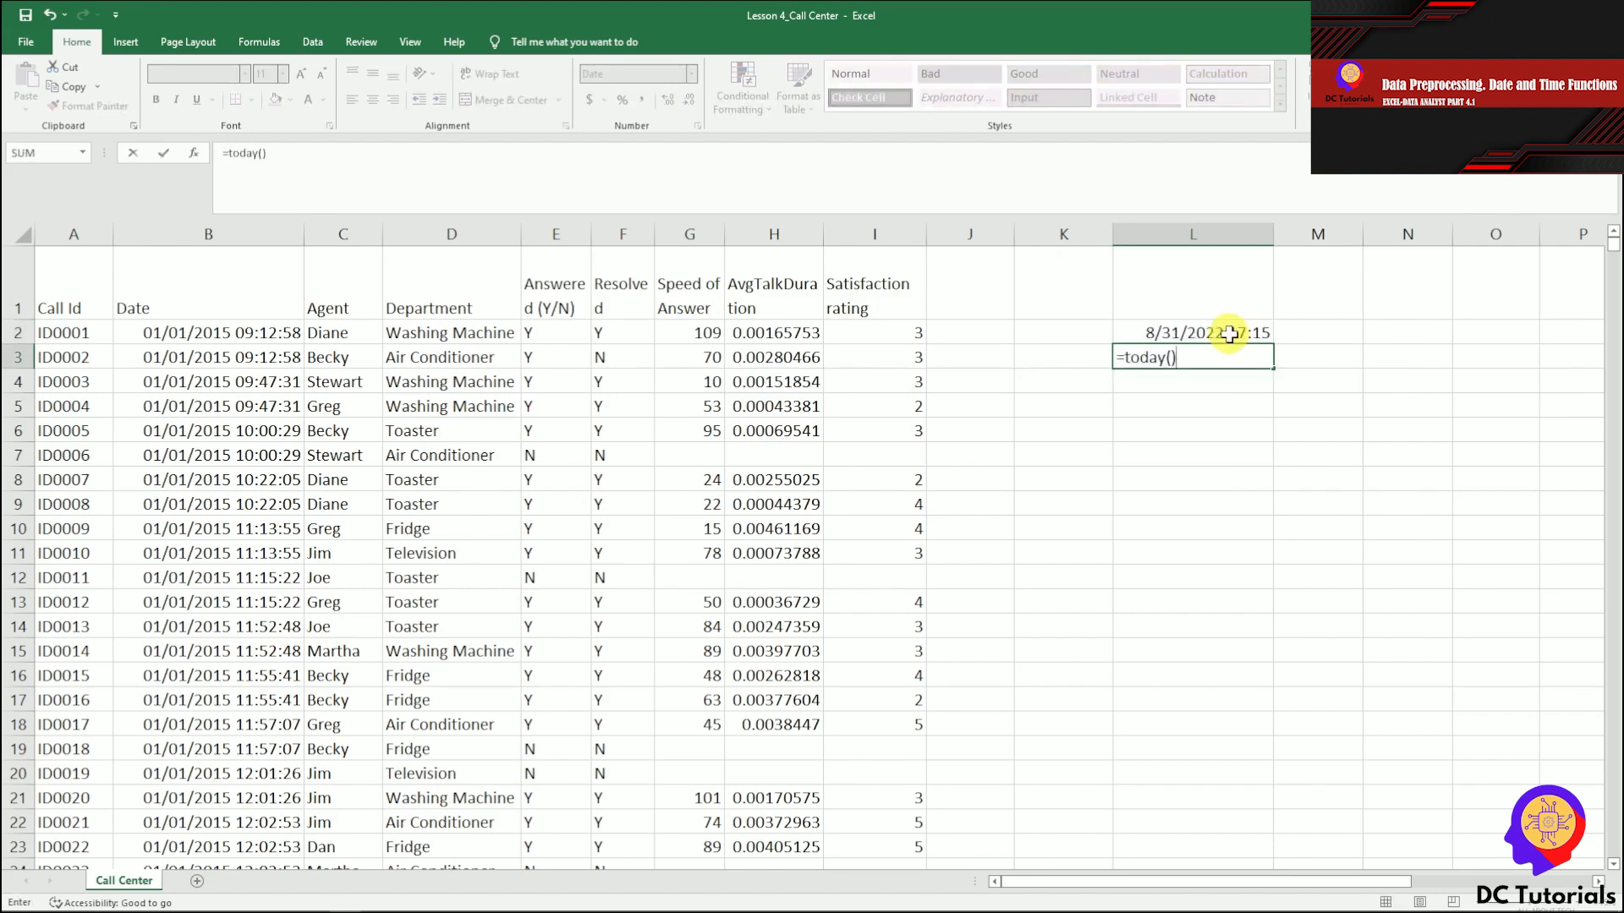
key(Return)
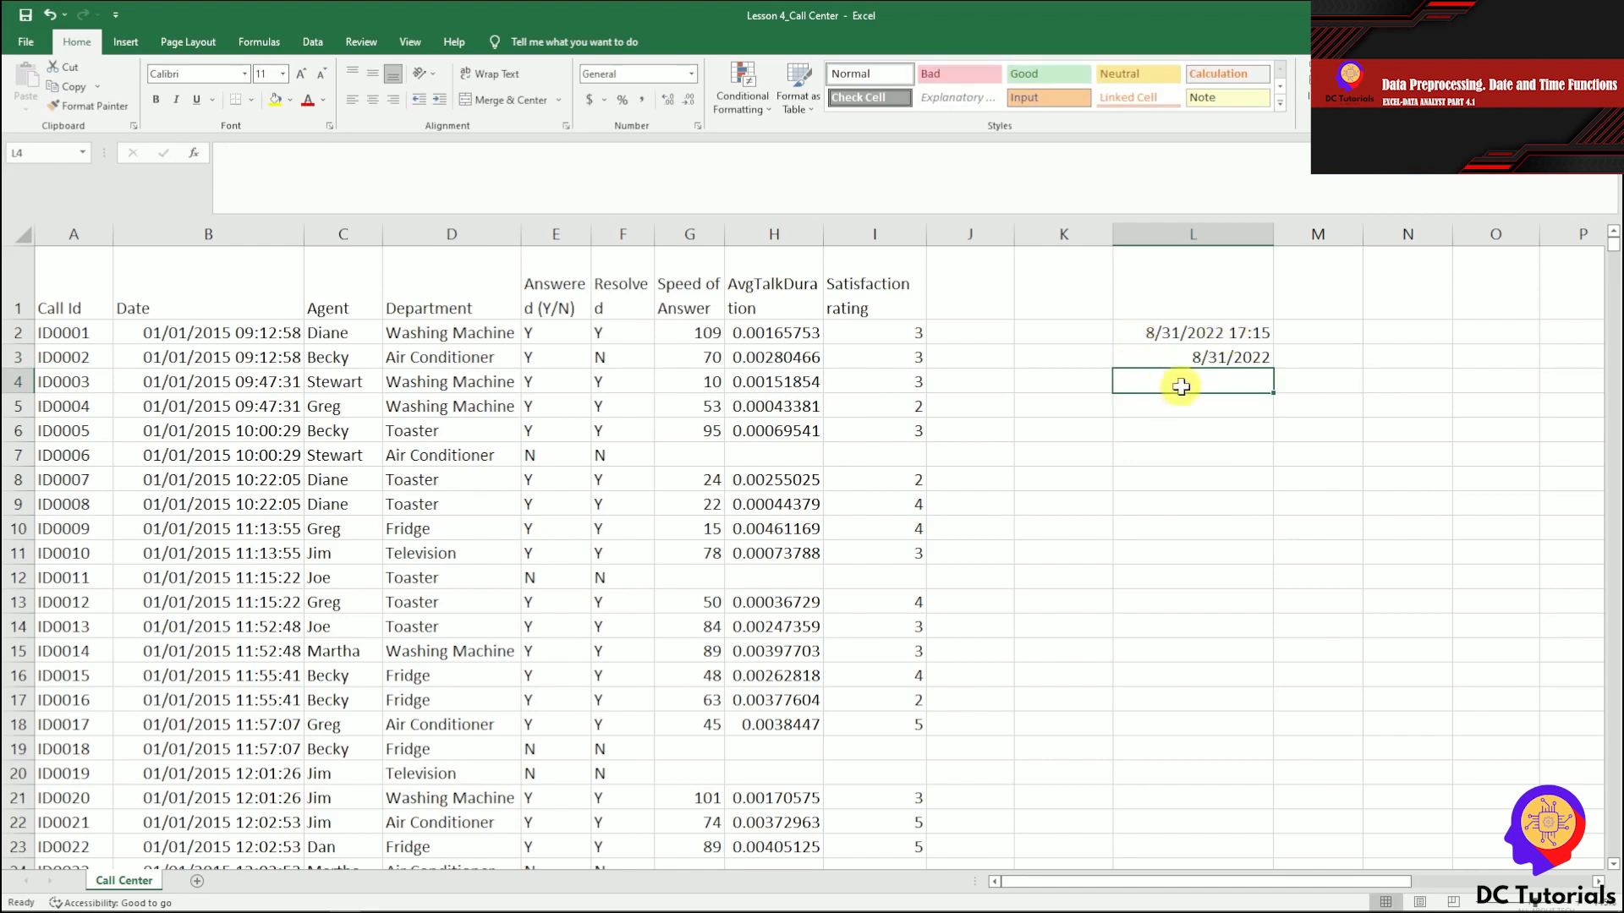
click(1254, 351)
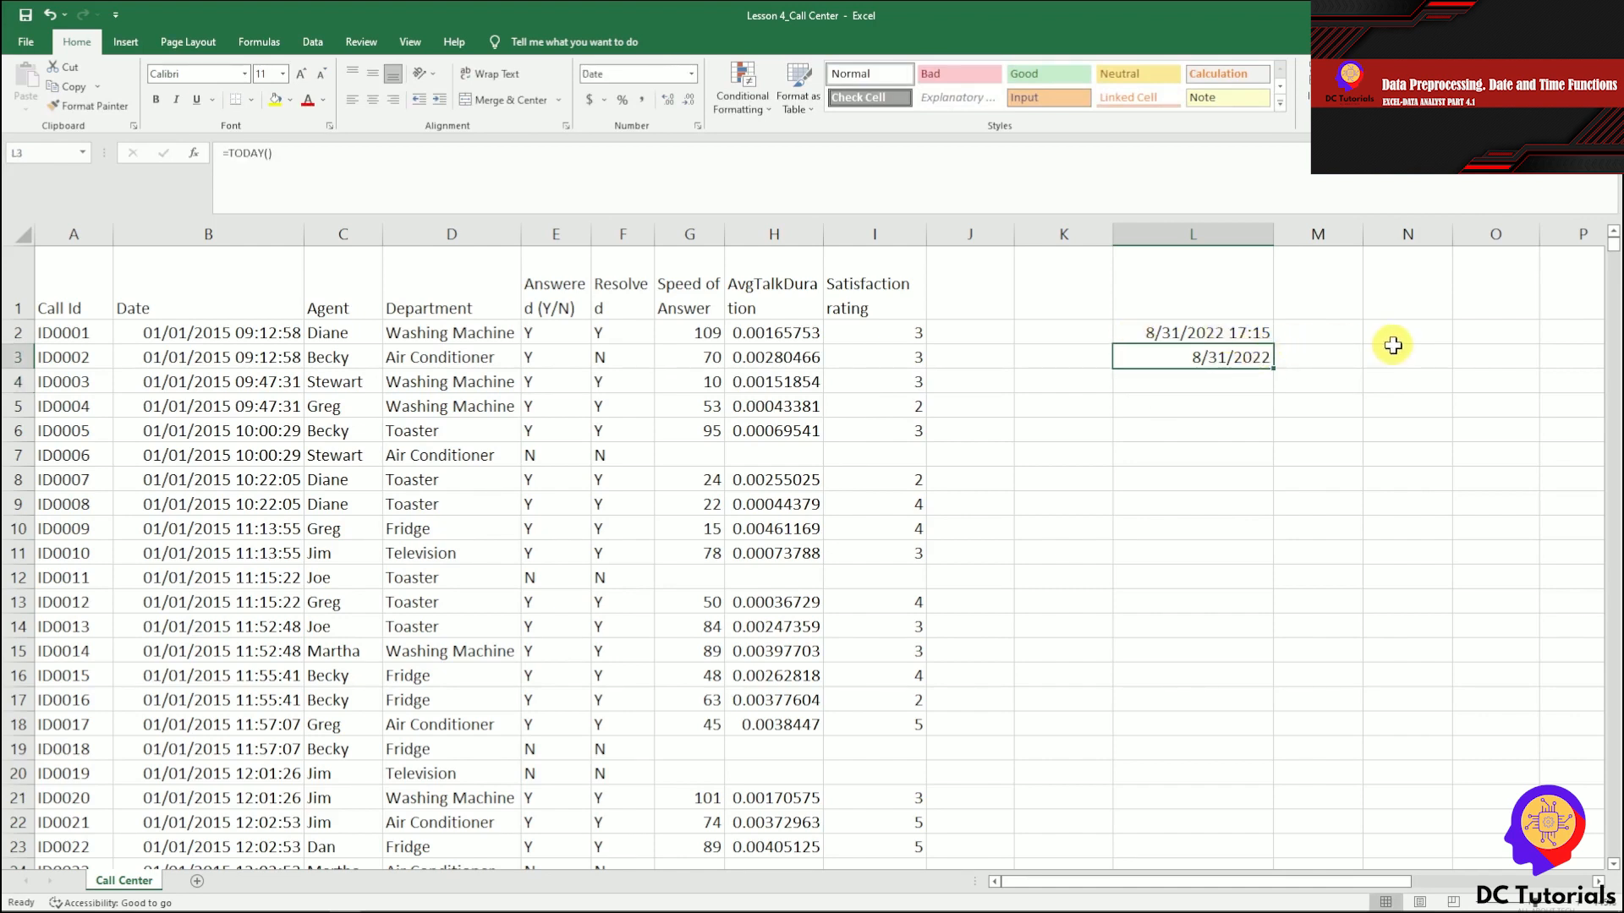
click(1154, 329)
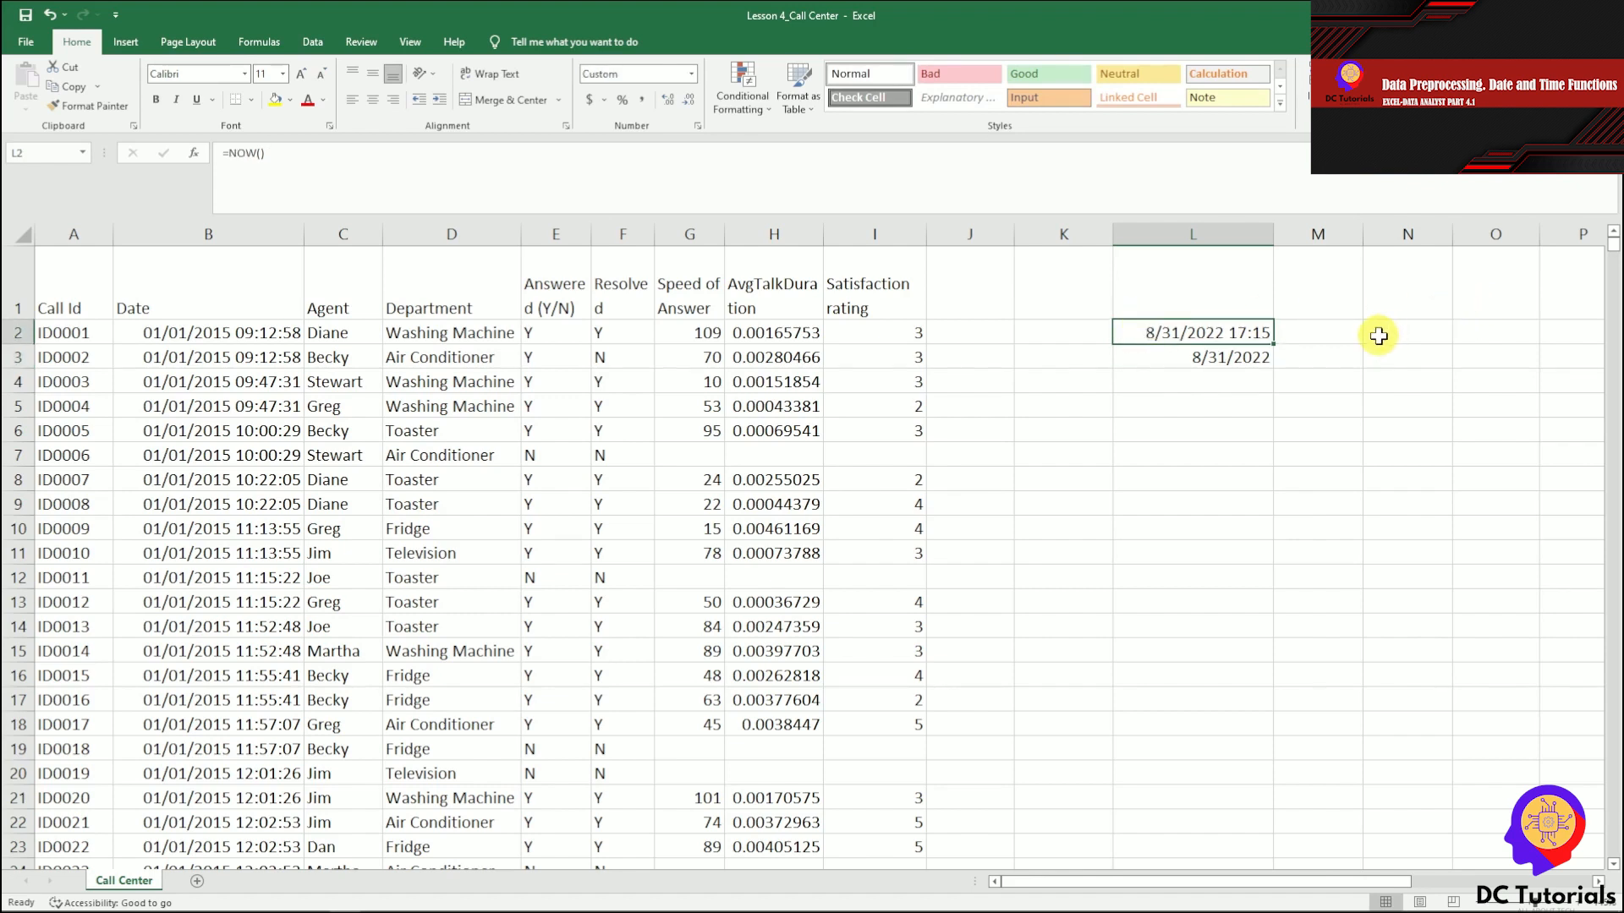
click(1209, 358)
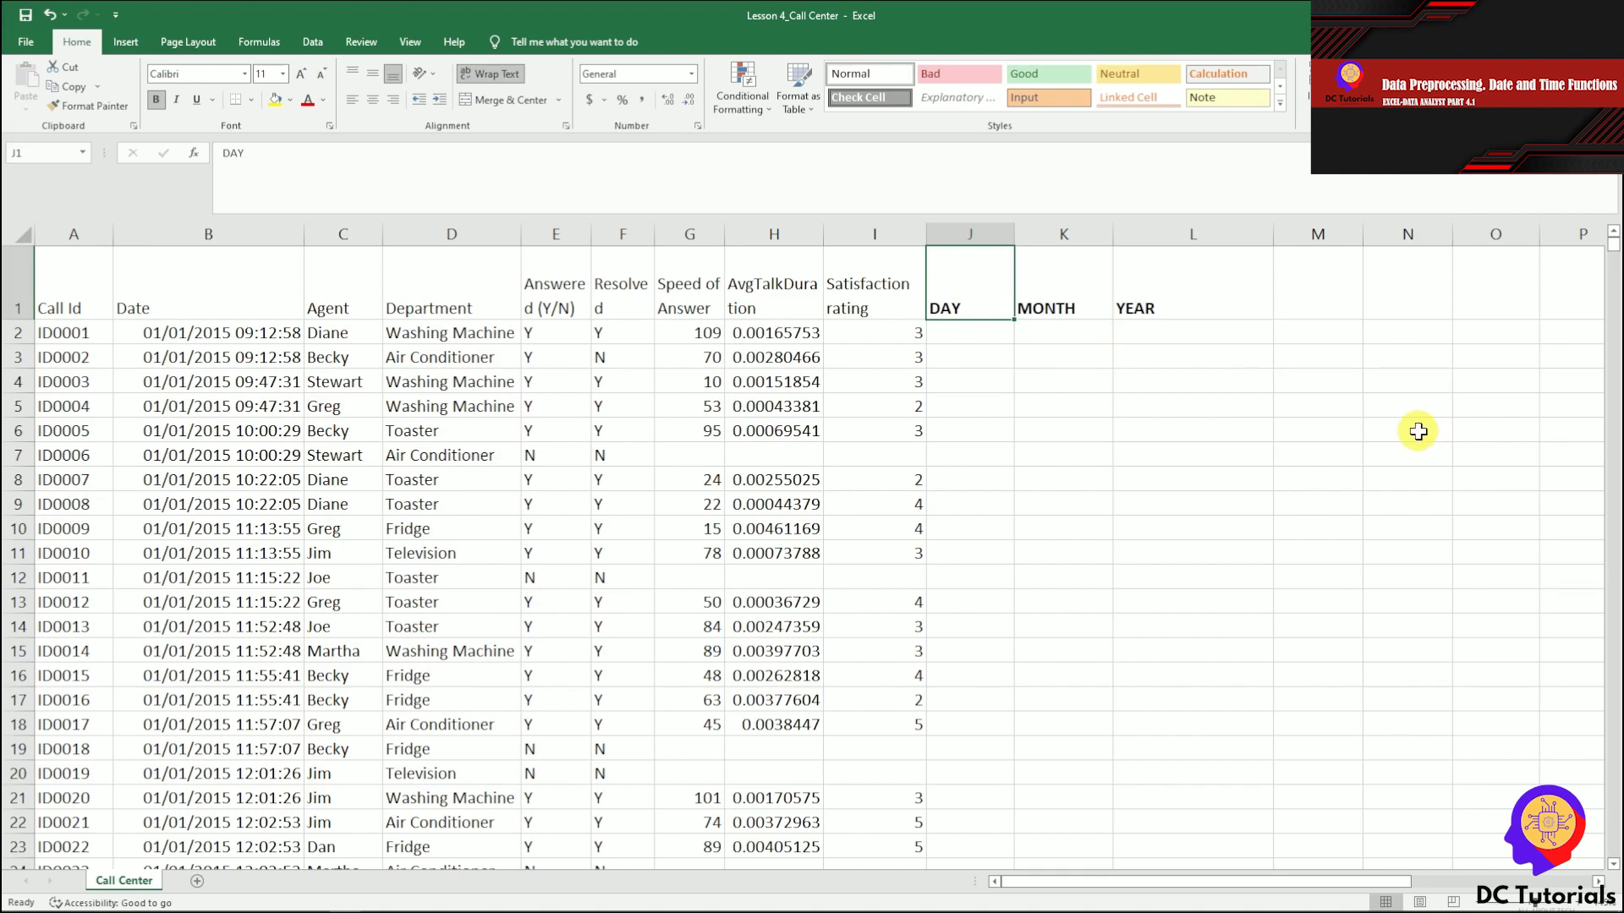
click(1040, 290)
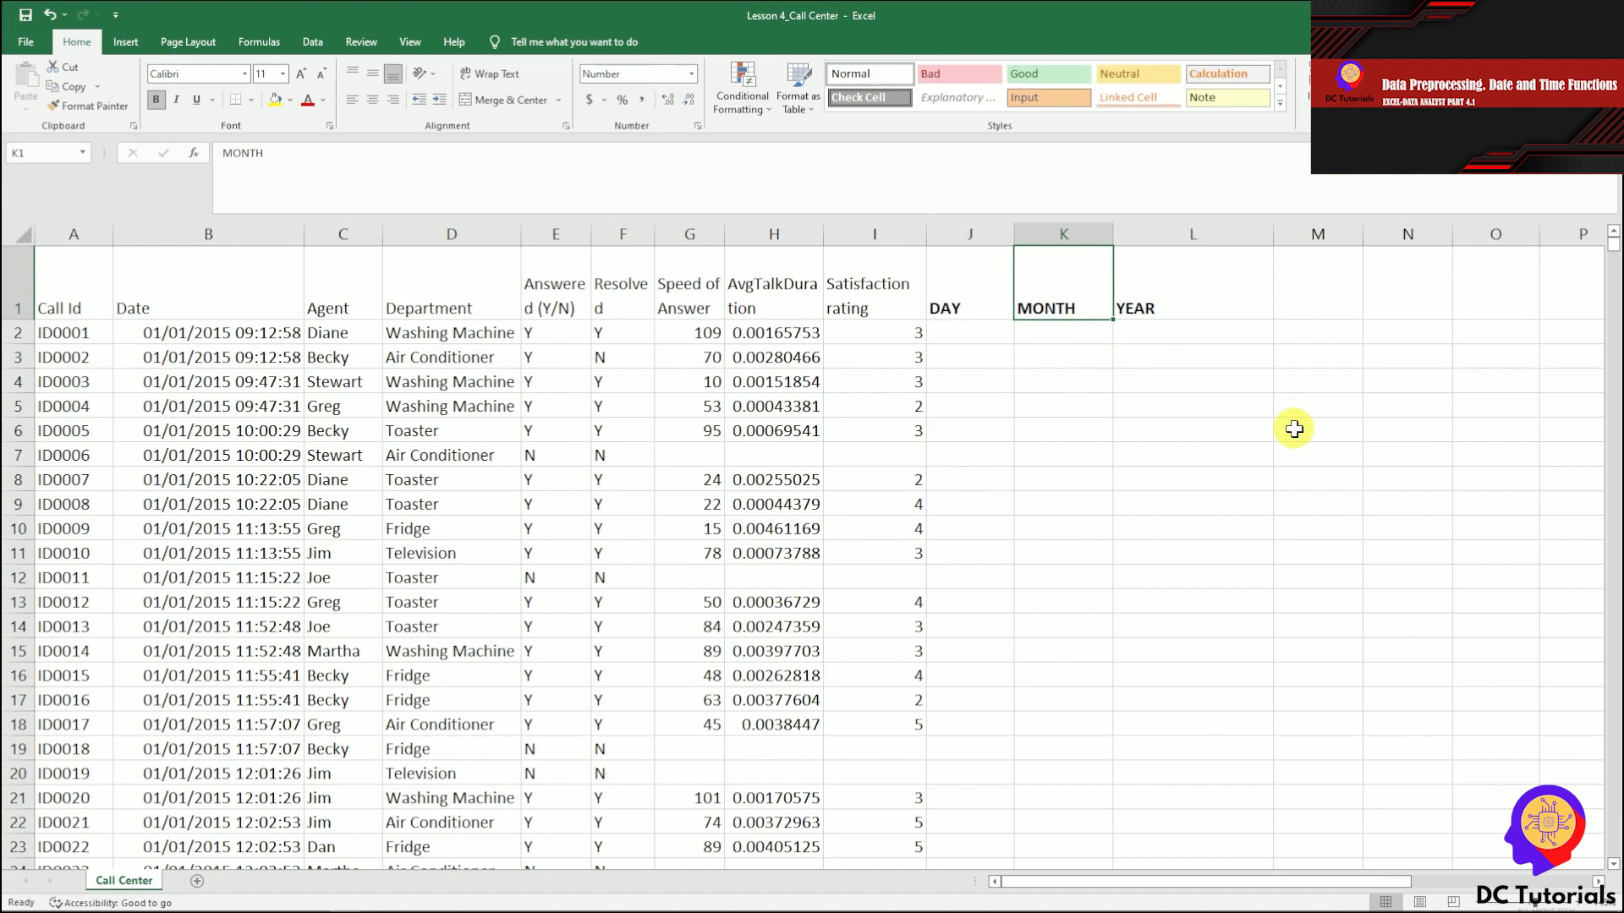
click(1129, 309)
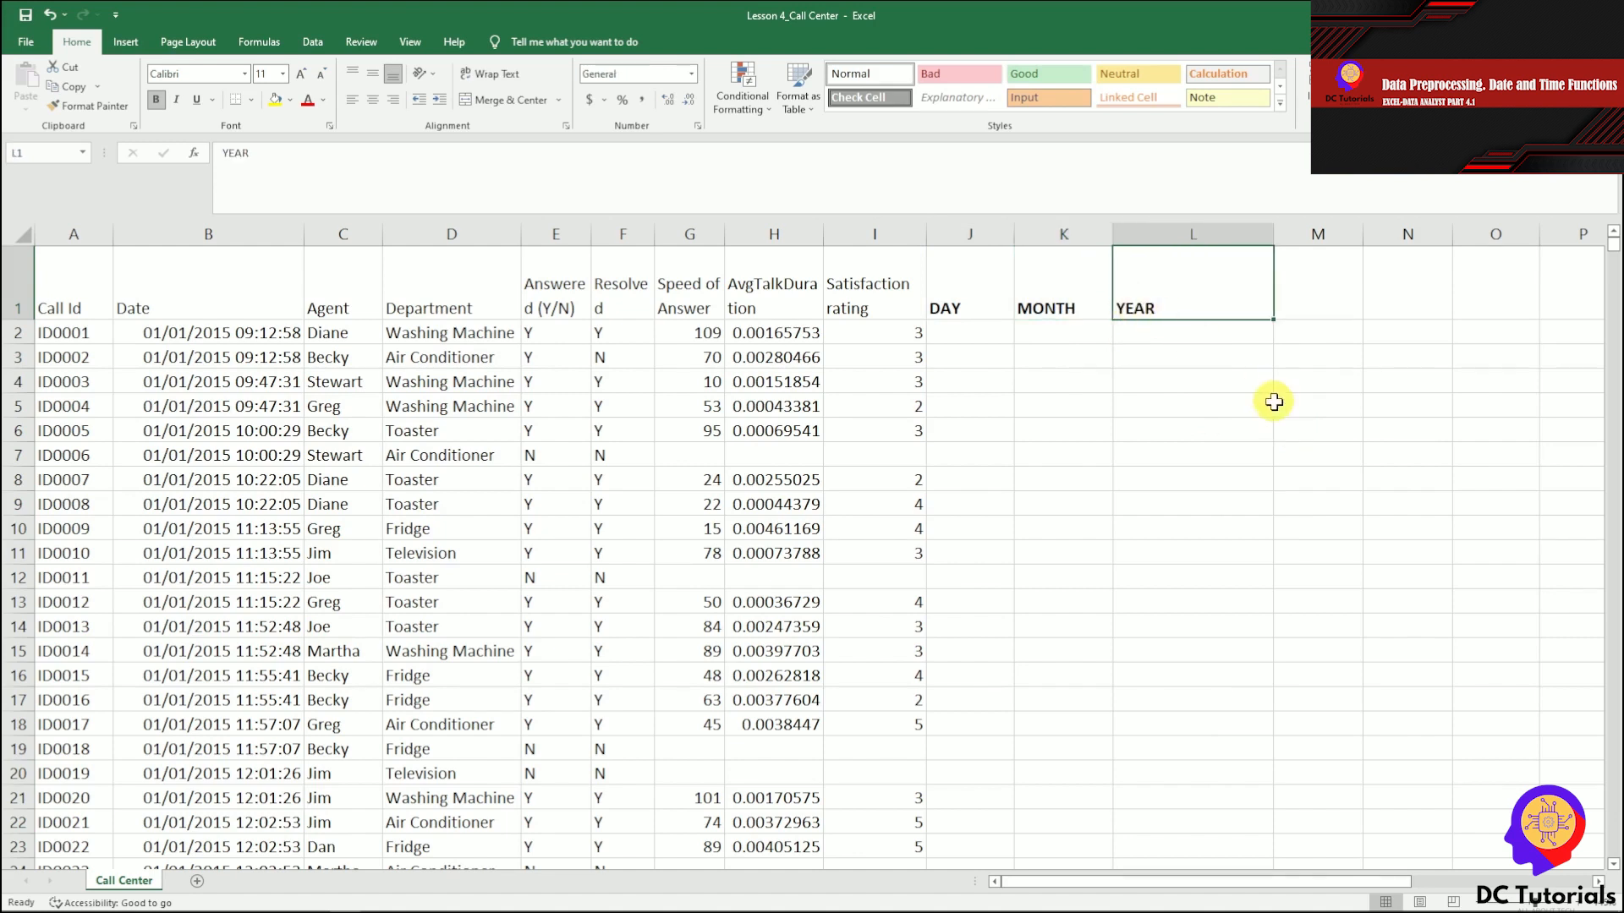
click(985, 315)
click(992, 332)
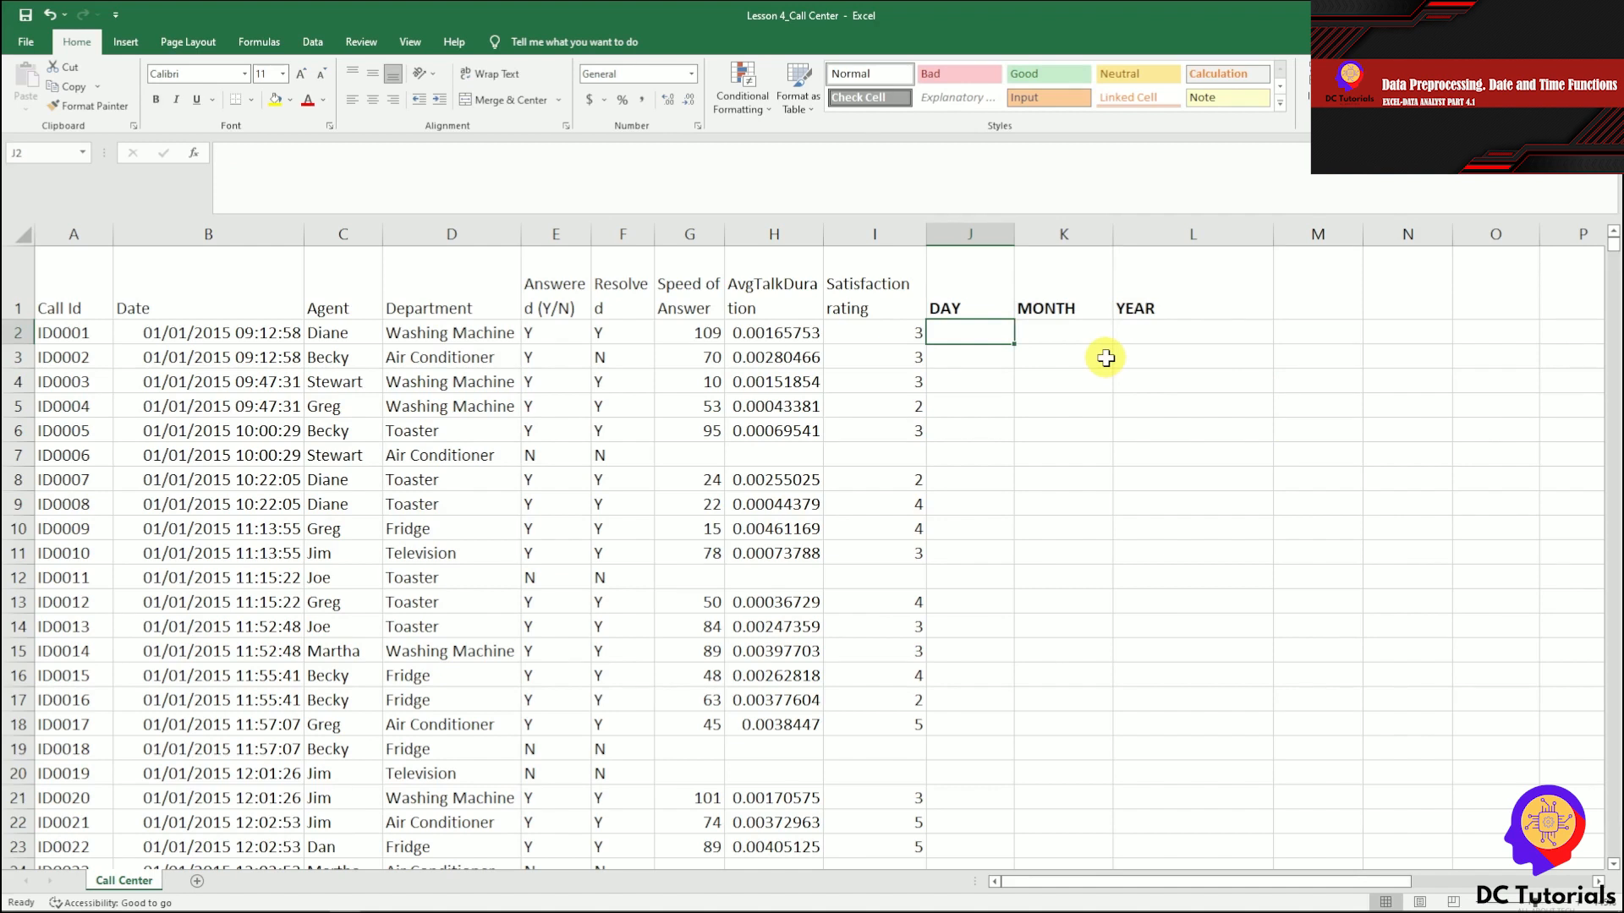
key(Up)
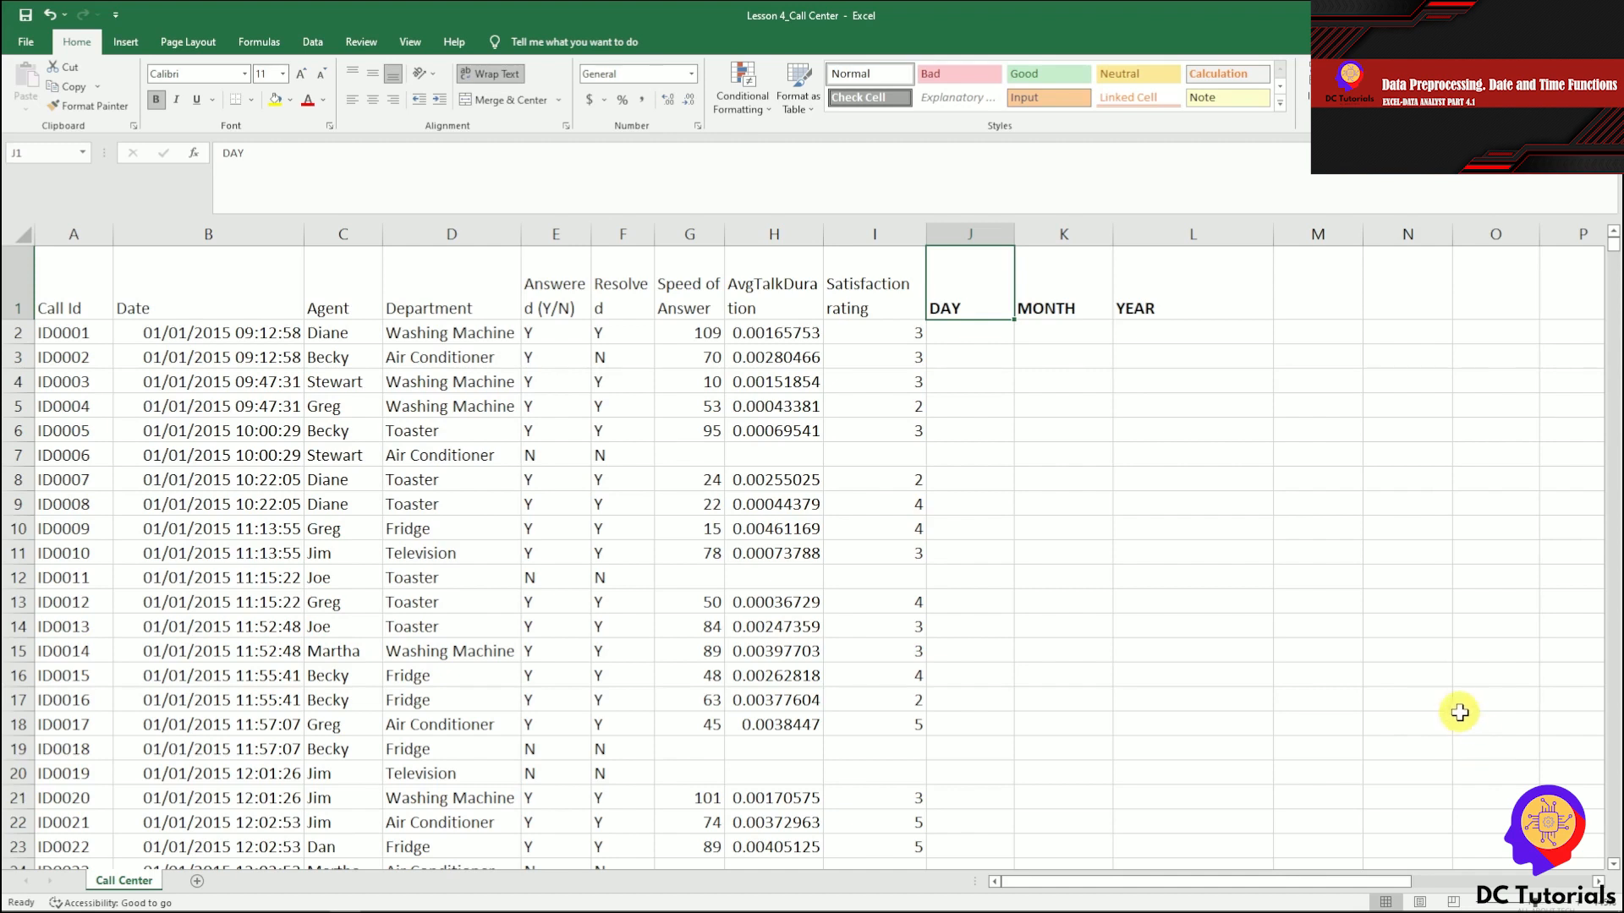
Step: Enter =DAY(B2) in cell J2 to extract the day from the first call's date
click(996, 335)
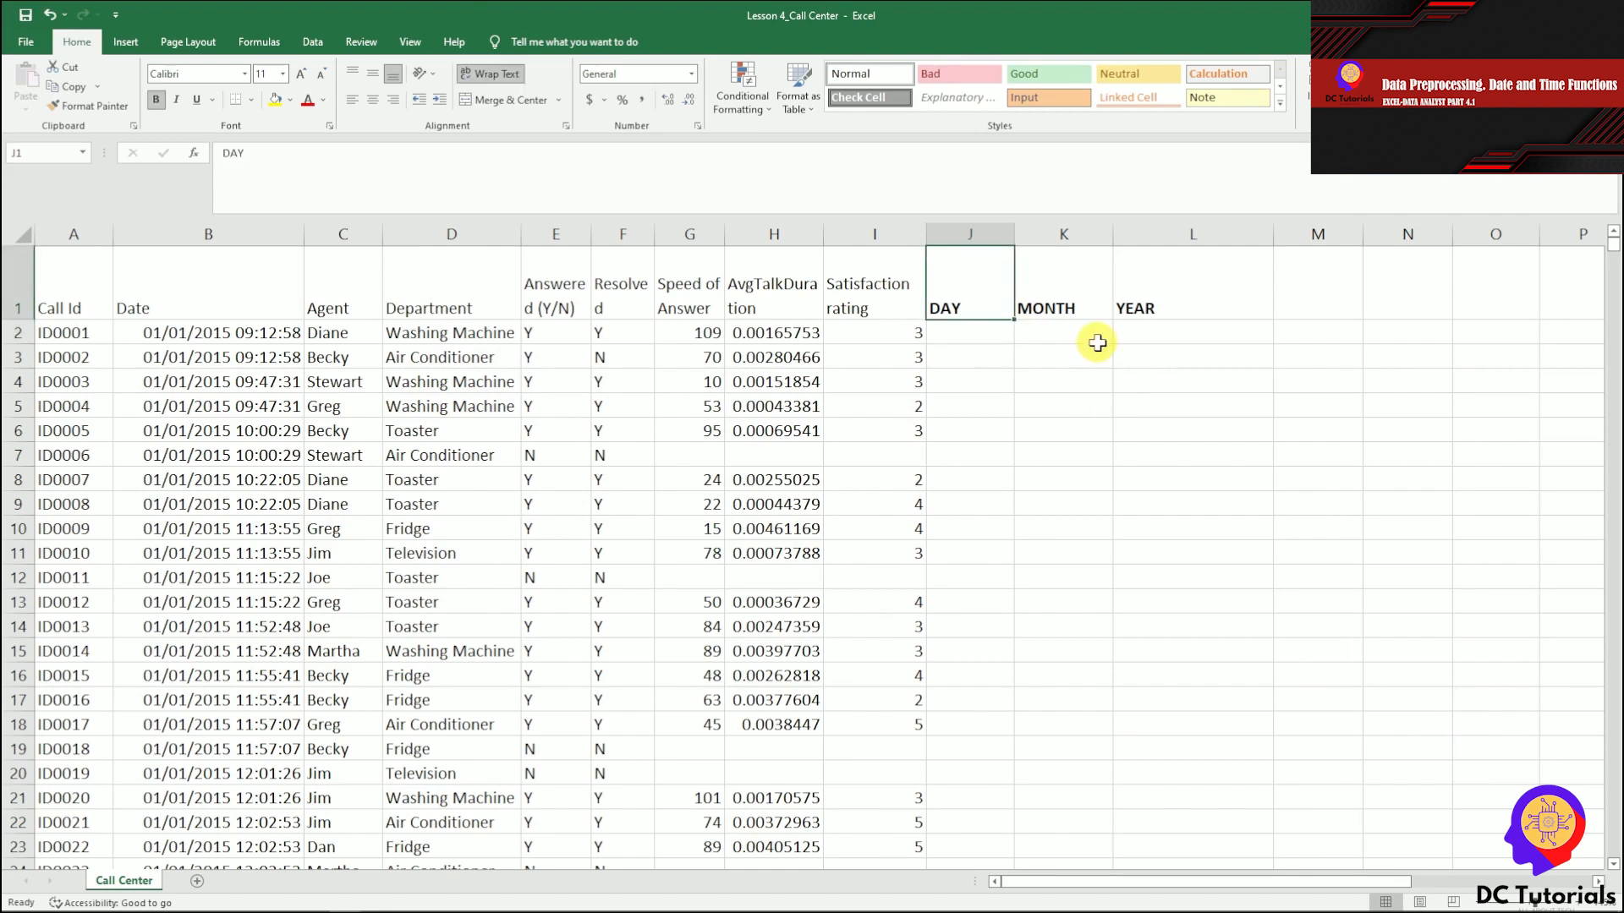
text(=)
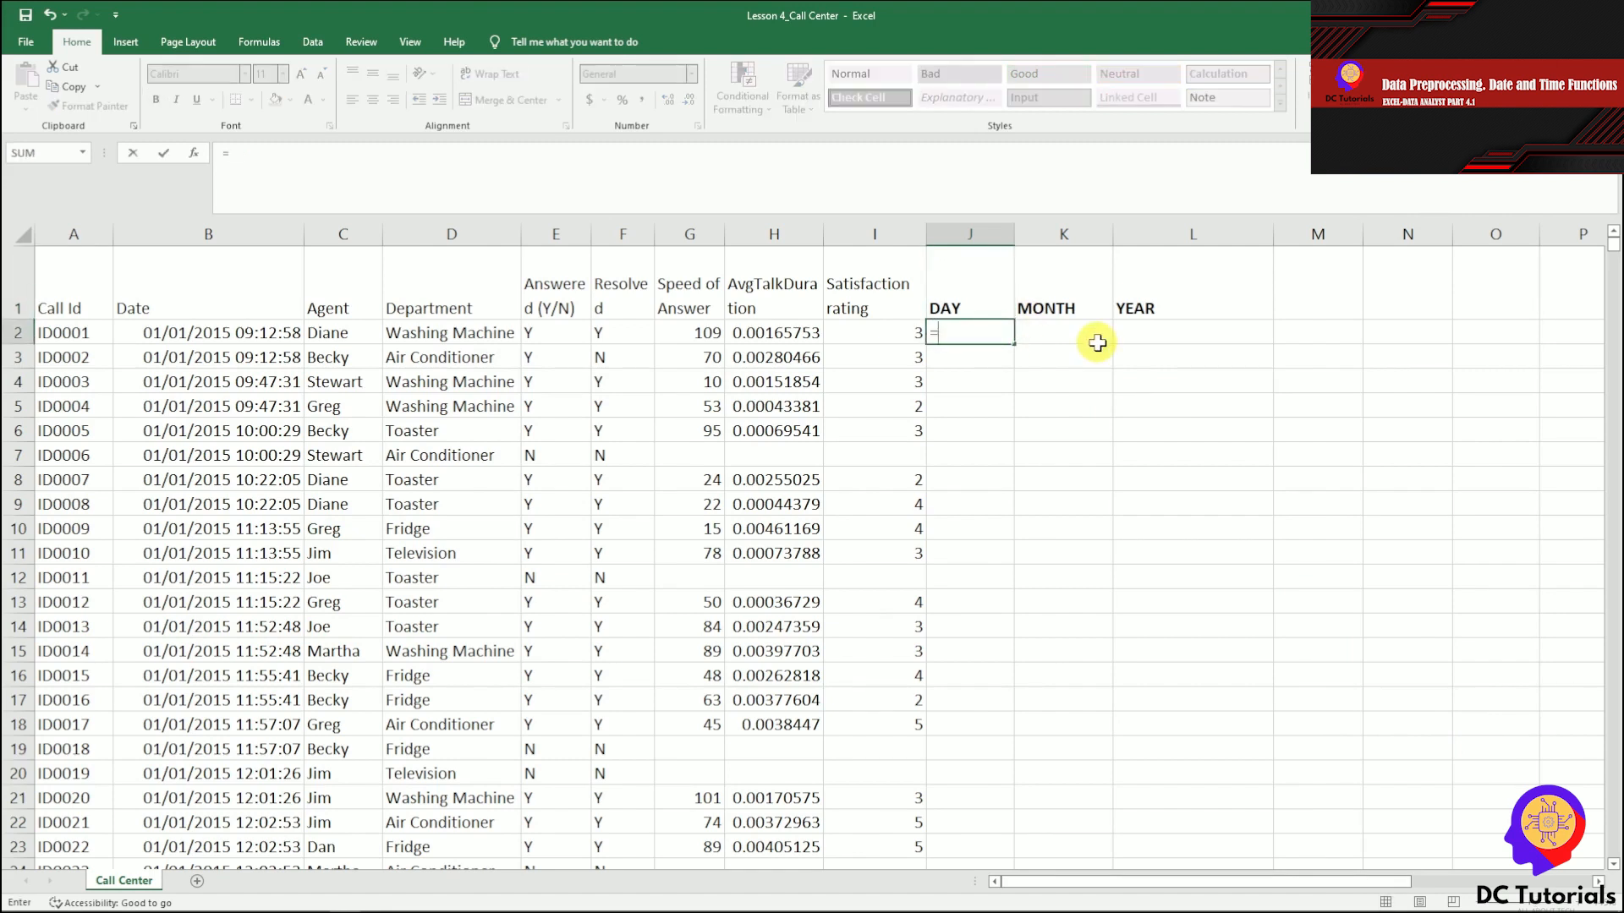
text(DAY)
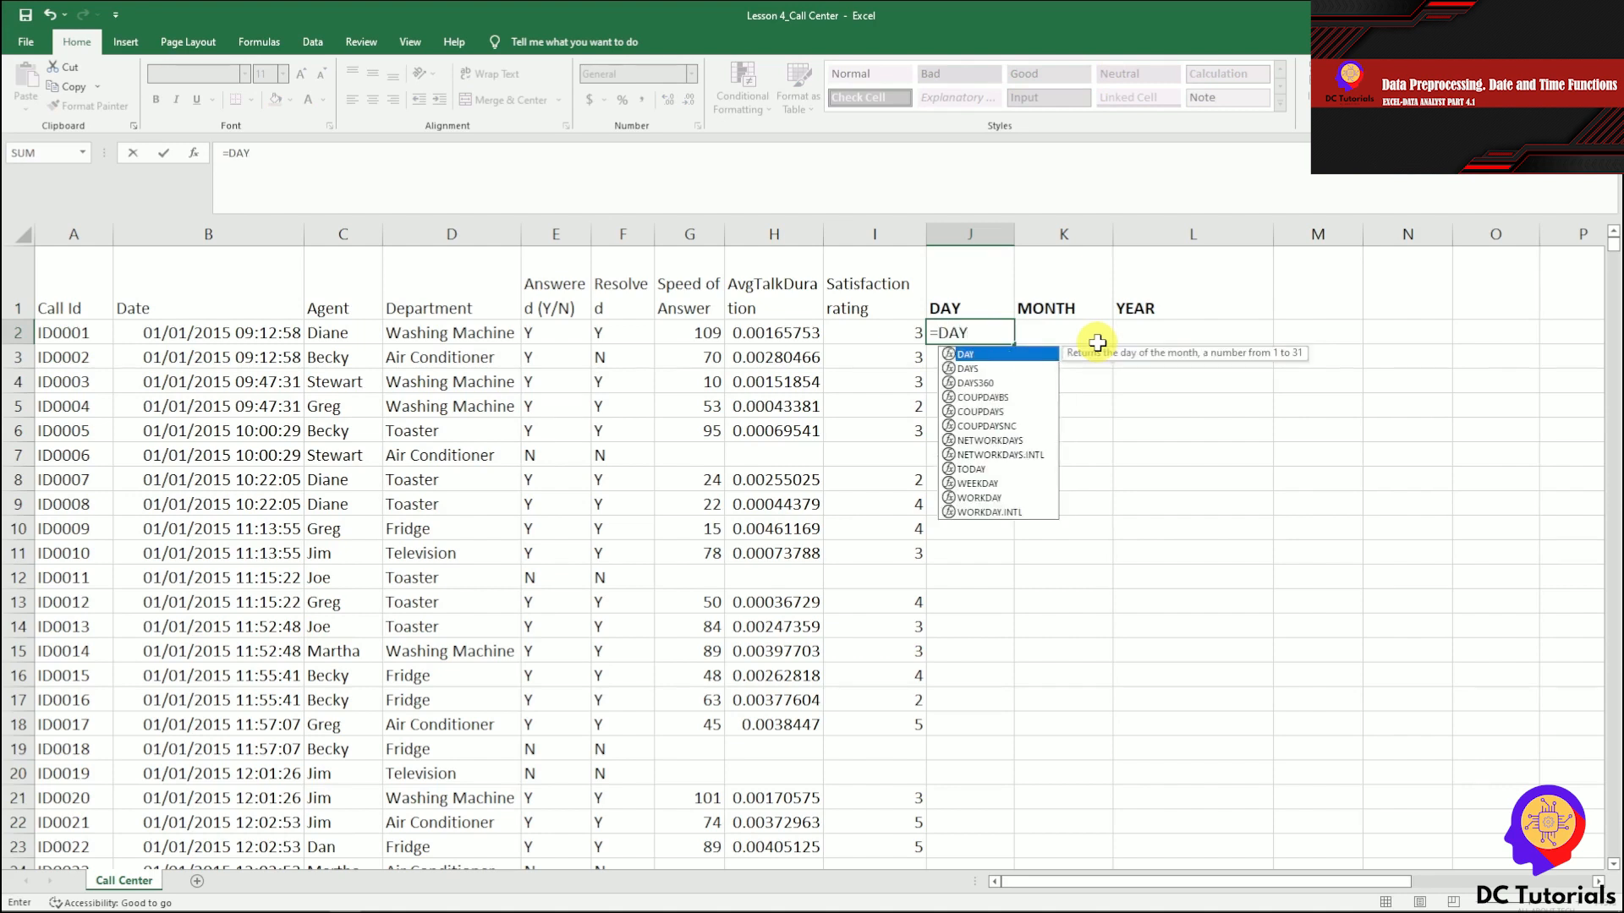
text(()
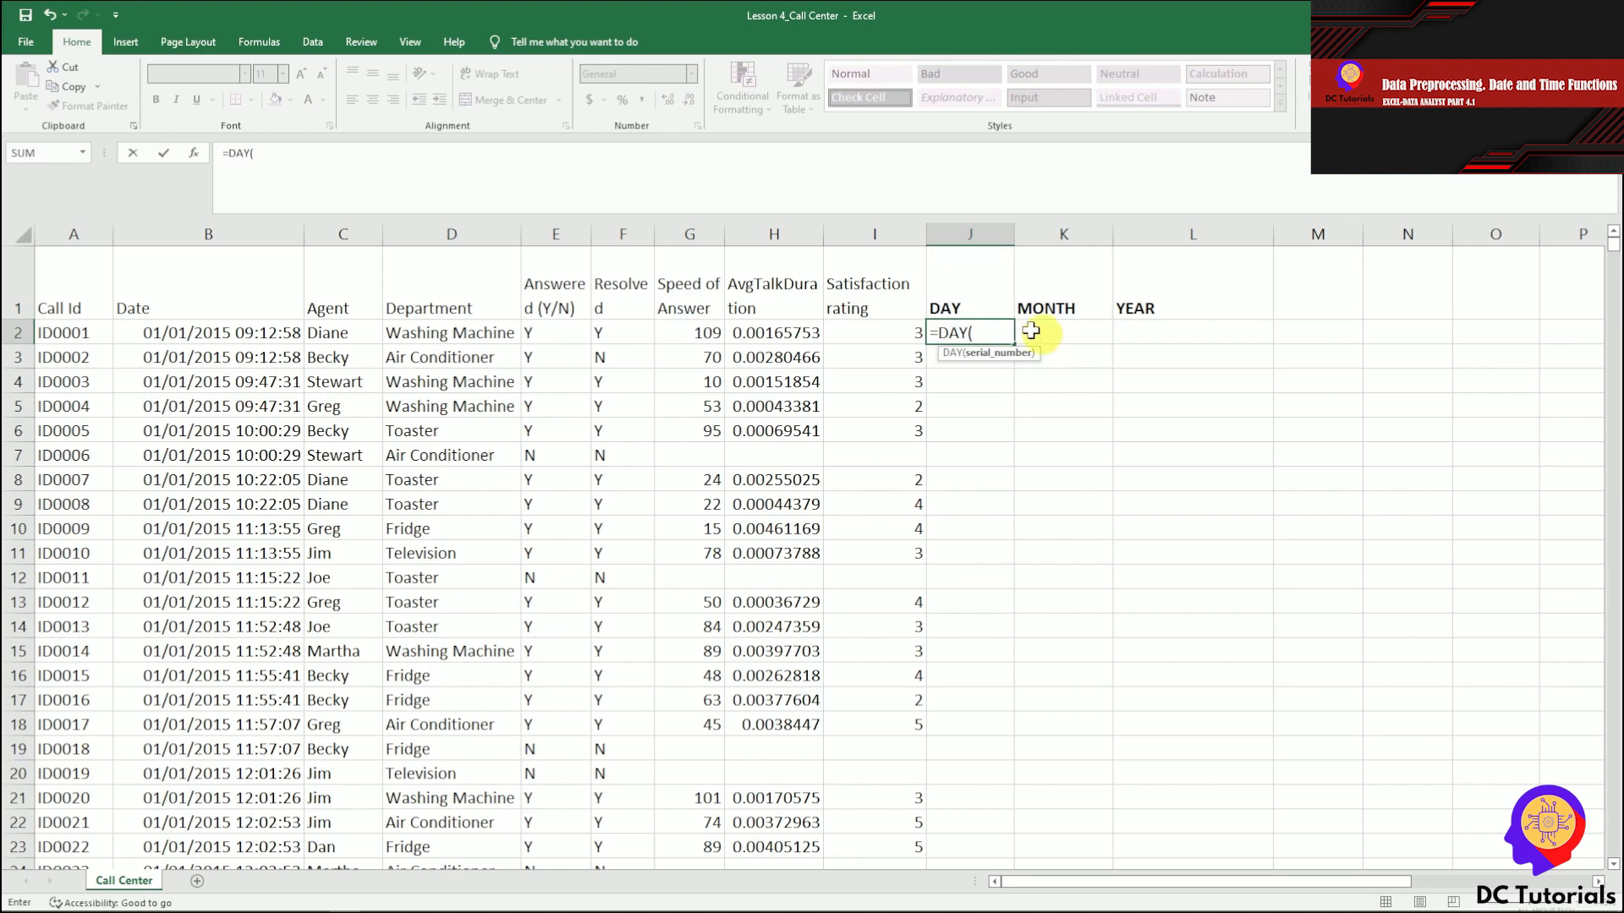
click(207, 332)
text())
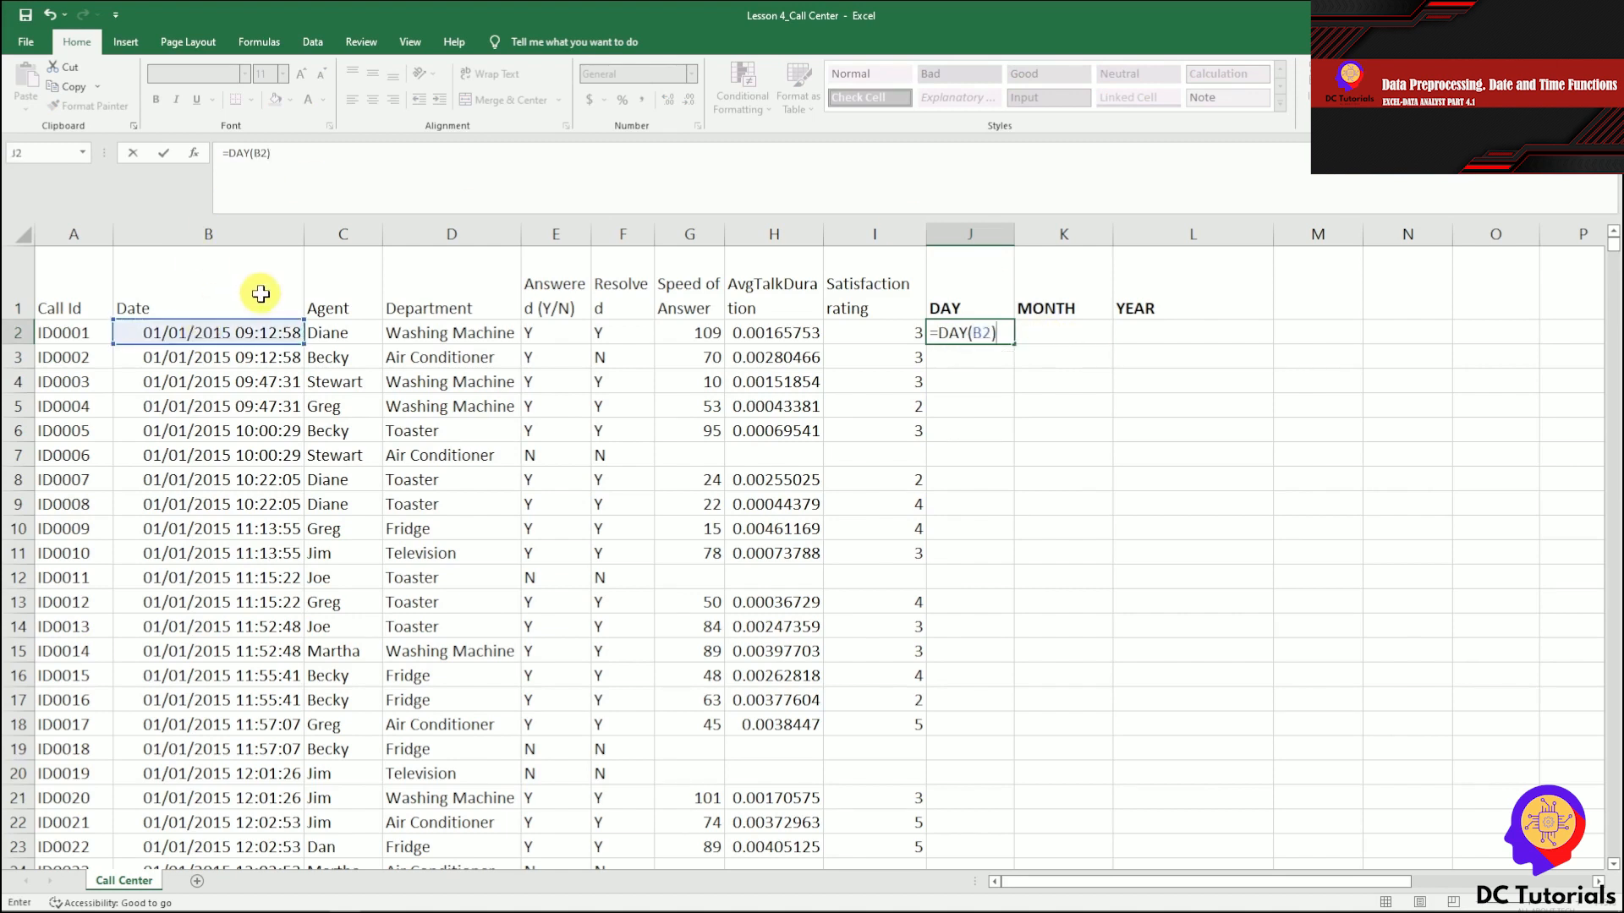
key(Return)
Step: Enter =MONTH(B2) in cell K2 to extract the month from the first call's date
key(Up)
key(Right)
text(=month()
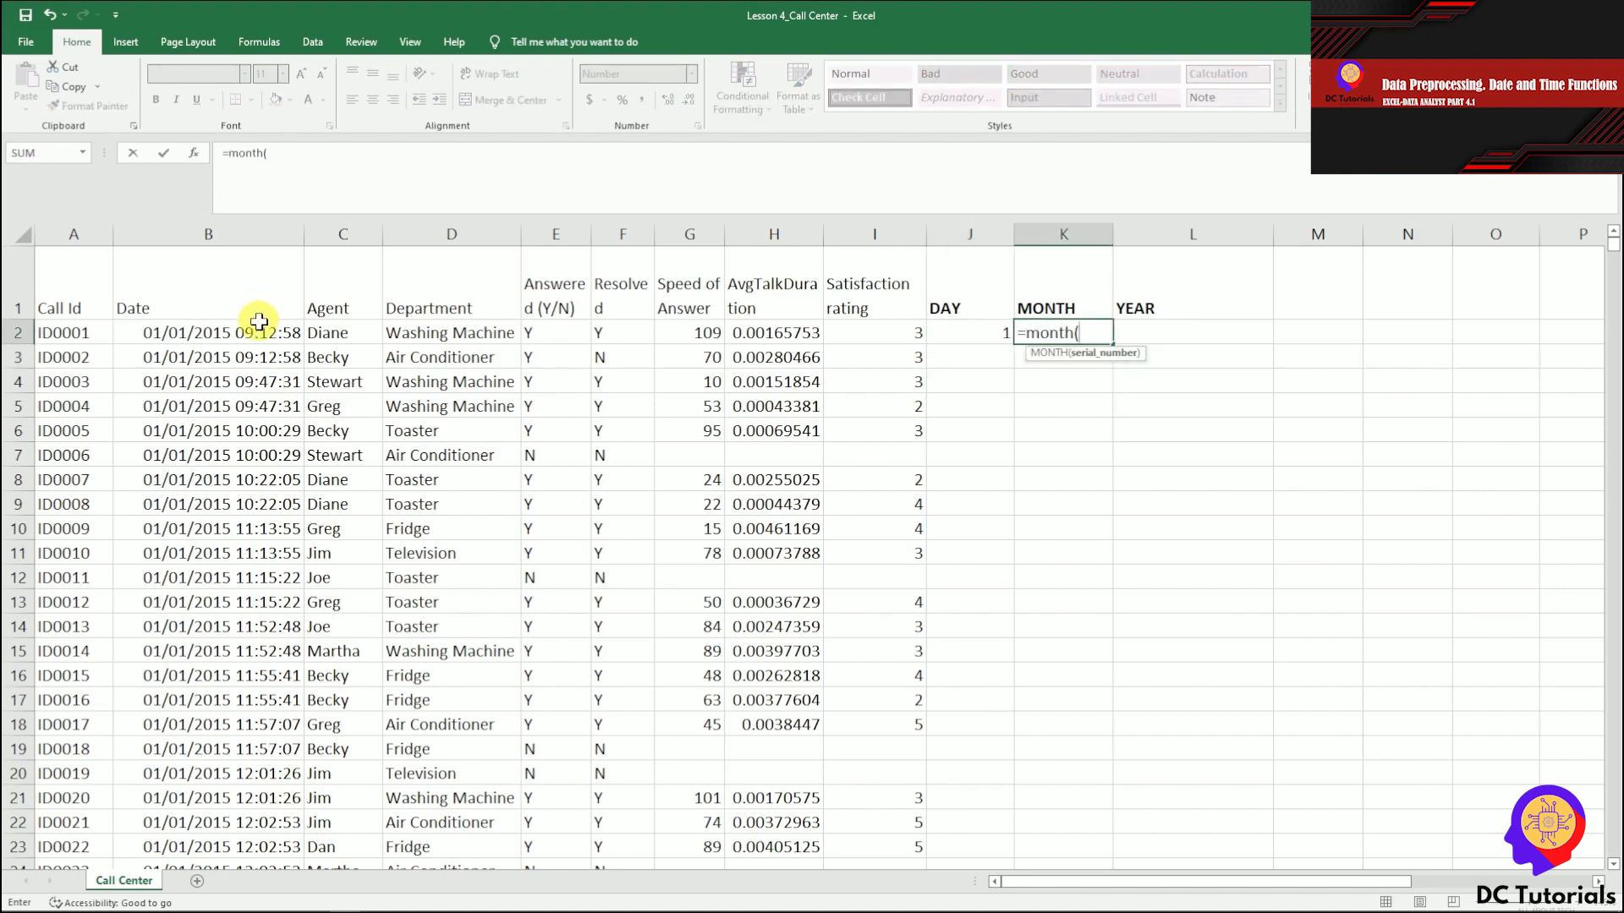
click(259, 330)
text())
key(Return)
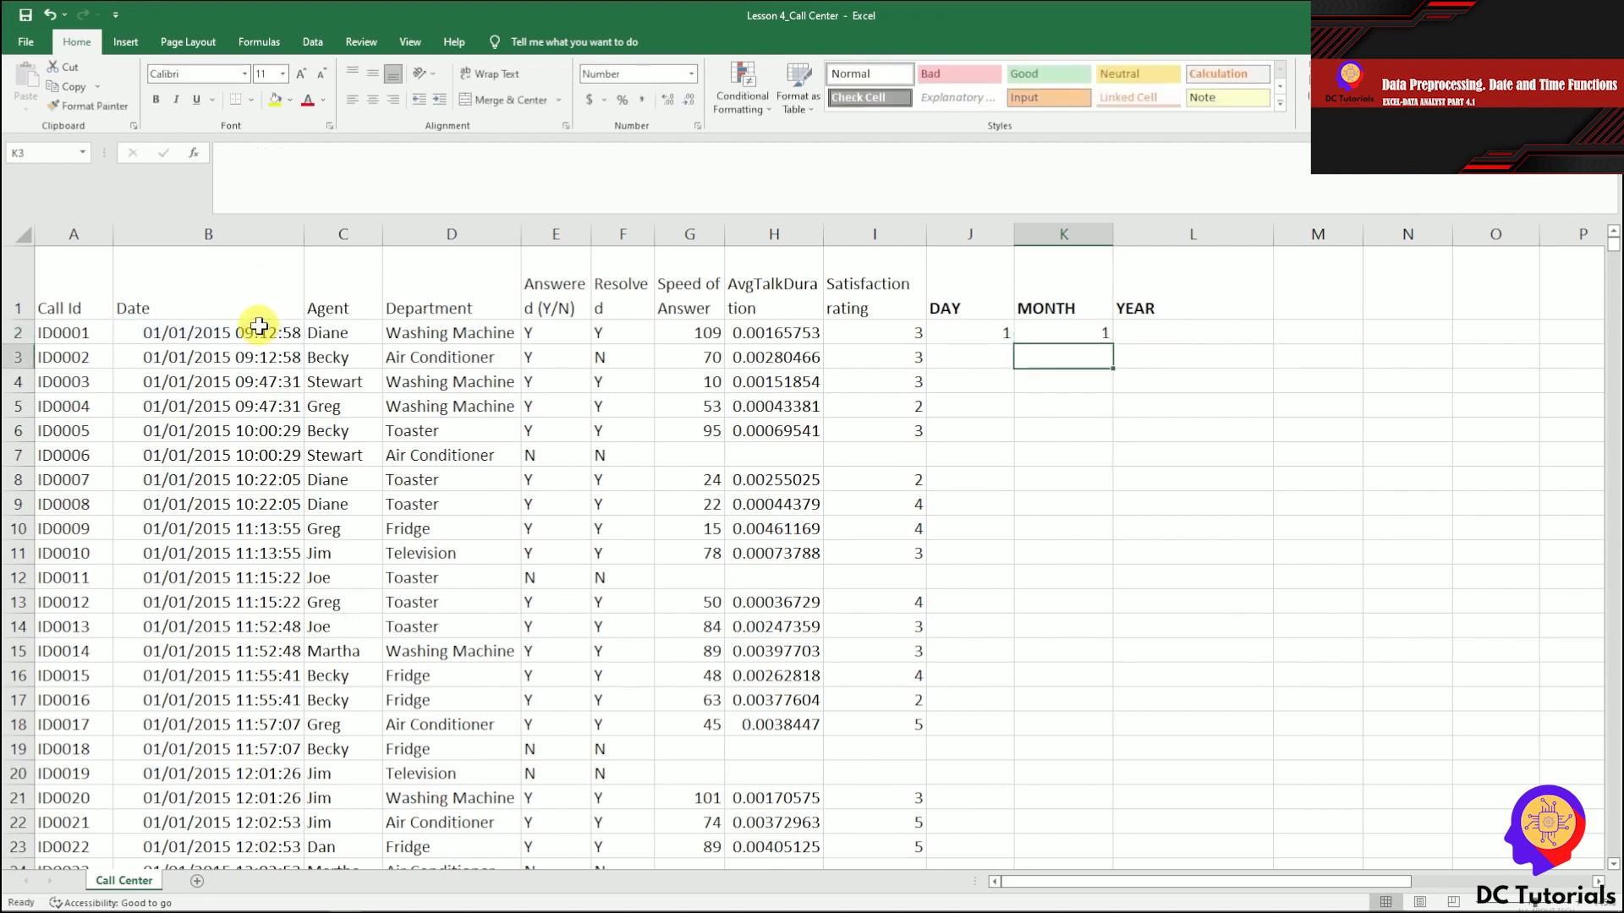
Step: Enter =YEAR(B2) in cell L2 to extract the year from the first call's date
key(Up)
key(Right)
text(=year()
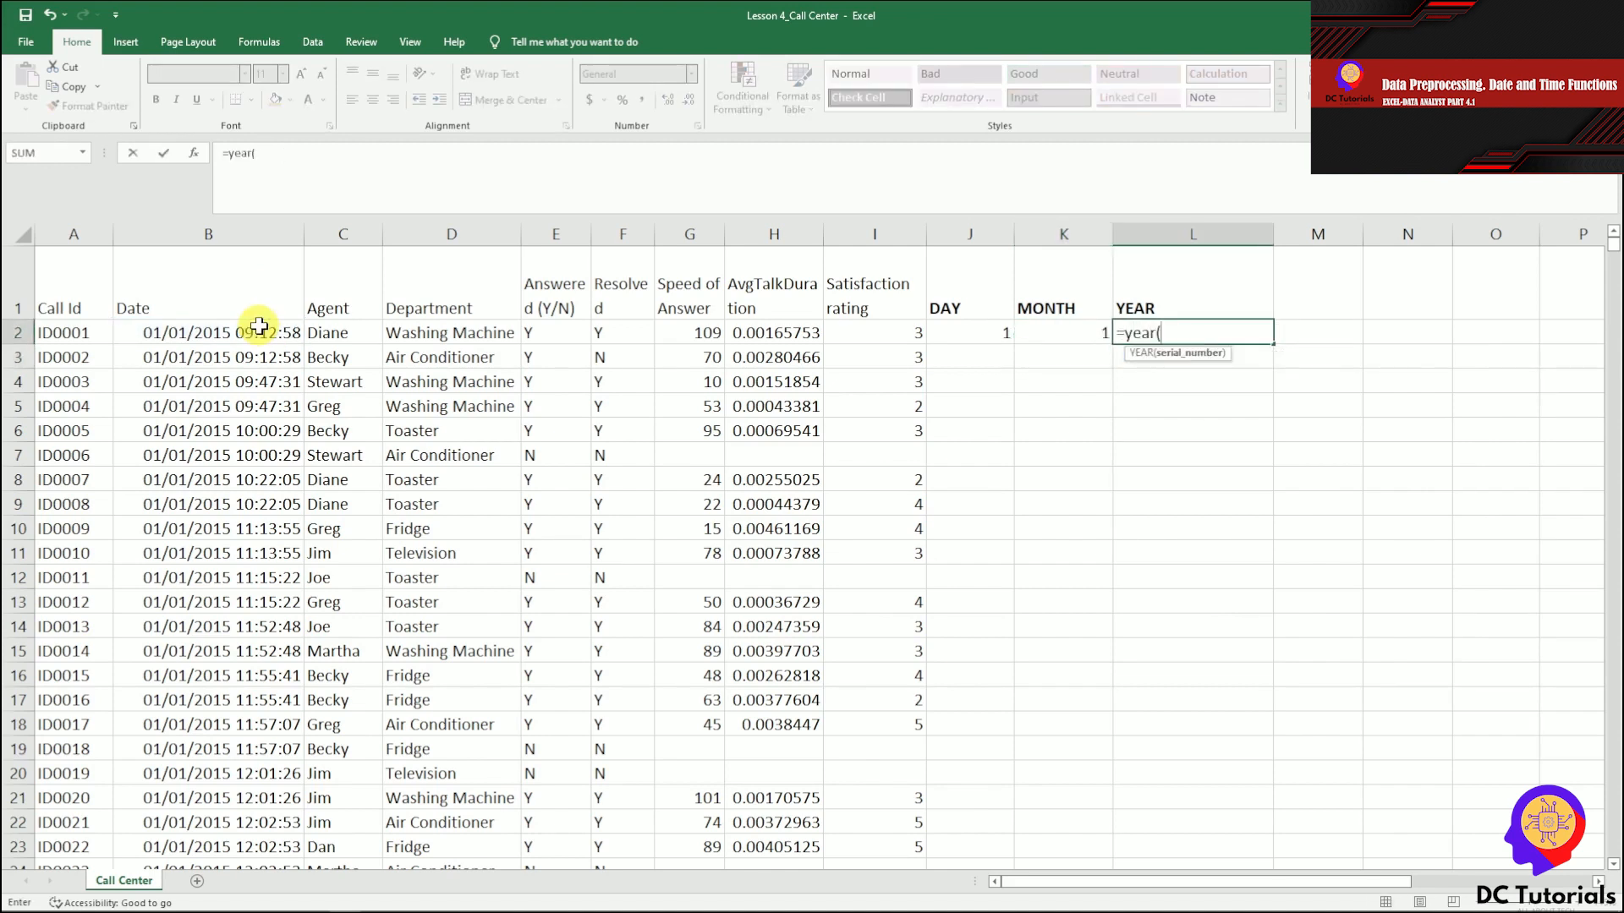
click(259, 328)
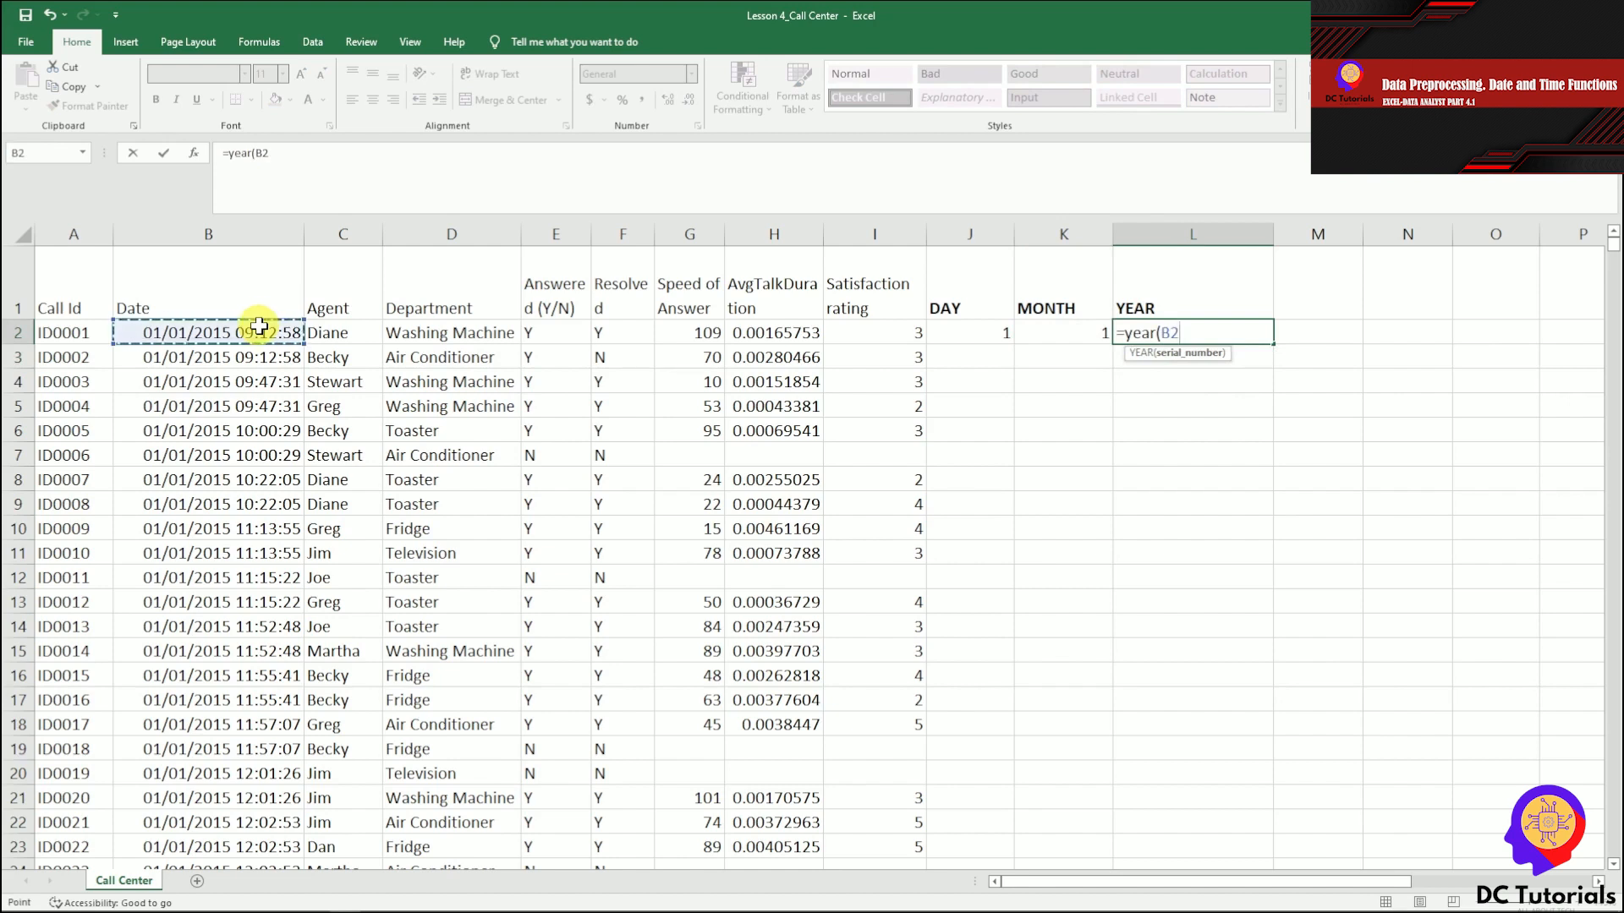
text())
key(Return)
Step: Fill the DAY, MONTH and YEAR formulas in J2:L2 down to the last data row
drag(972, 333, 1260, 335)
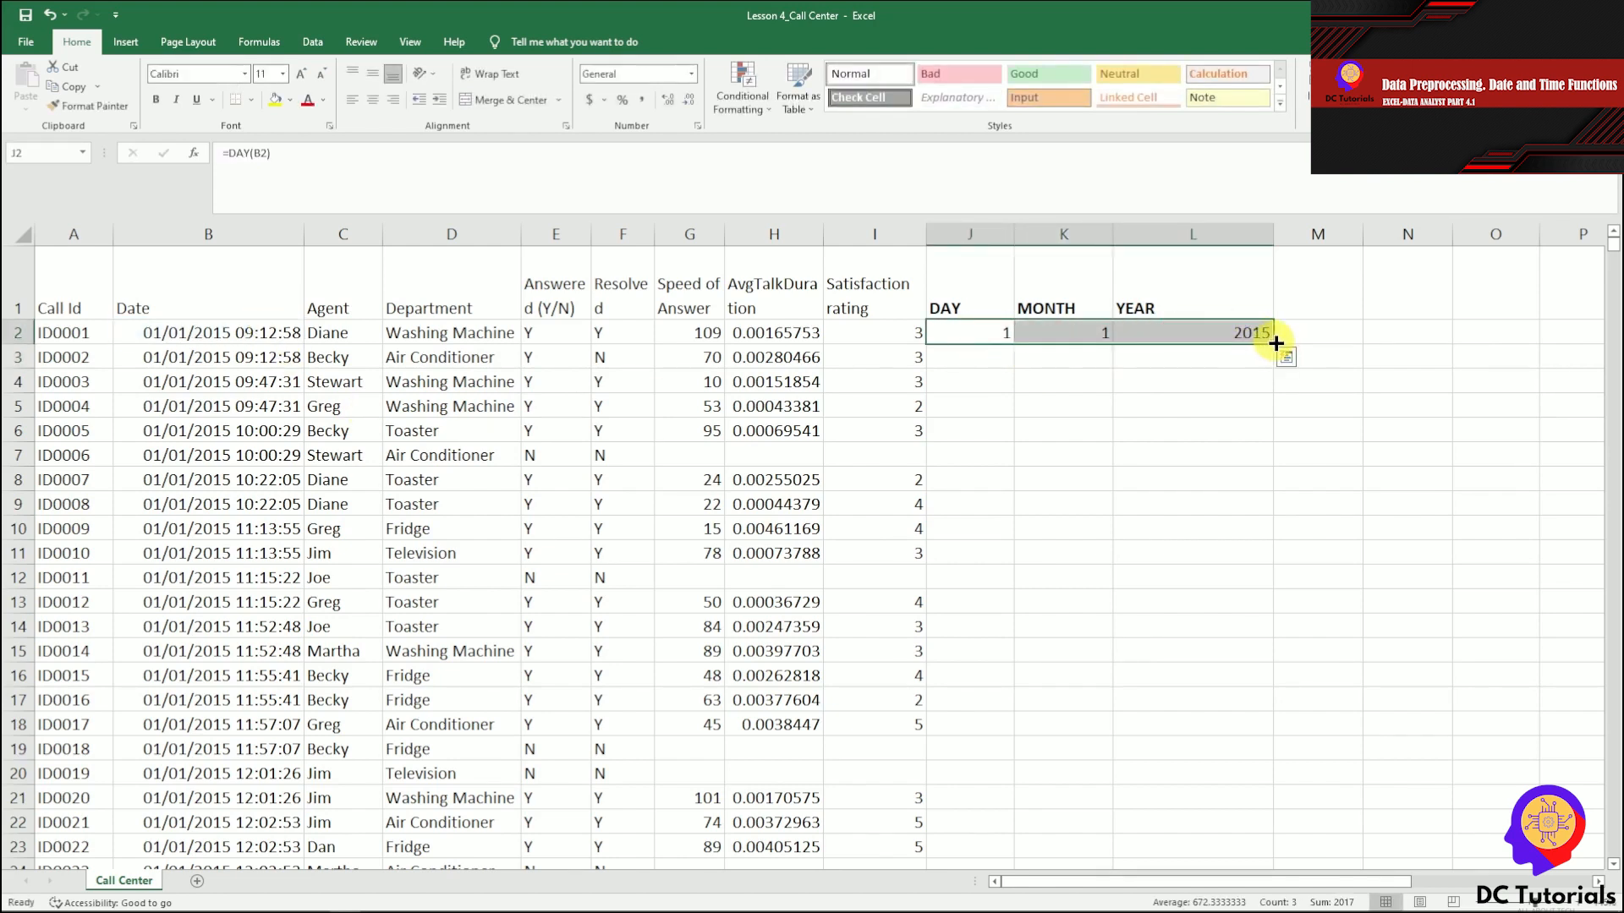
double_click(1271, 341)
click(1409, 351)
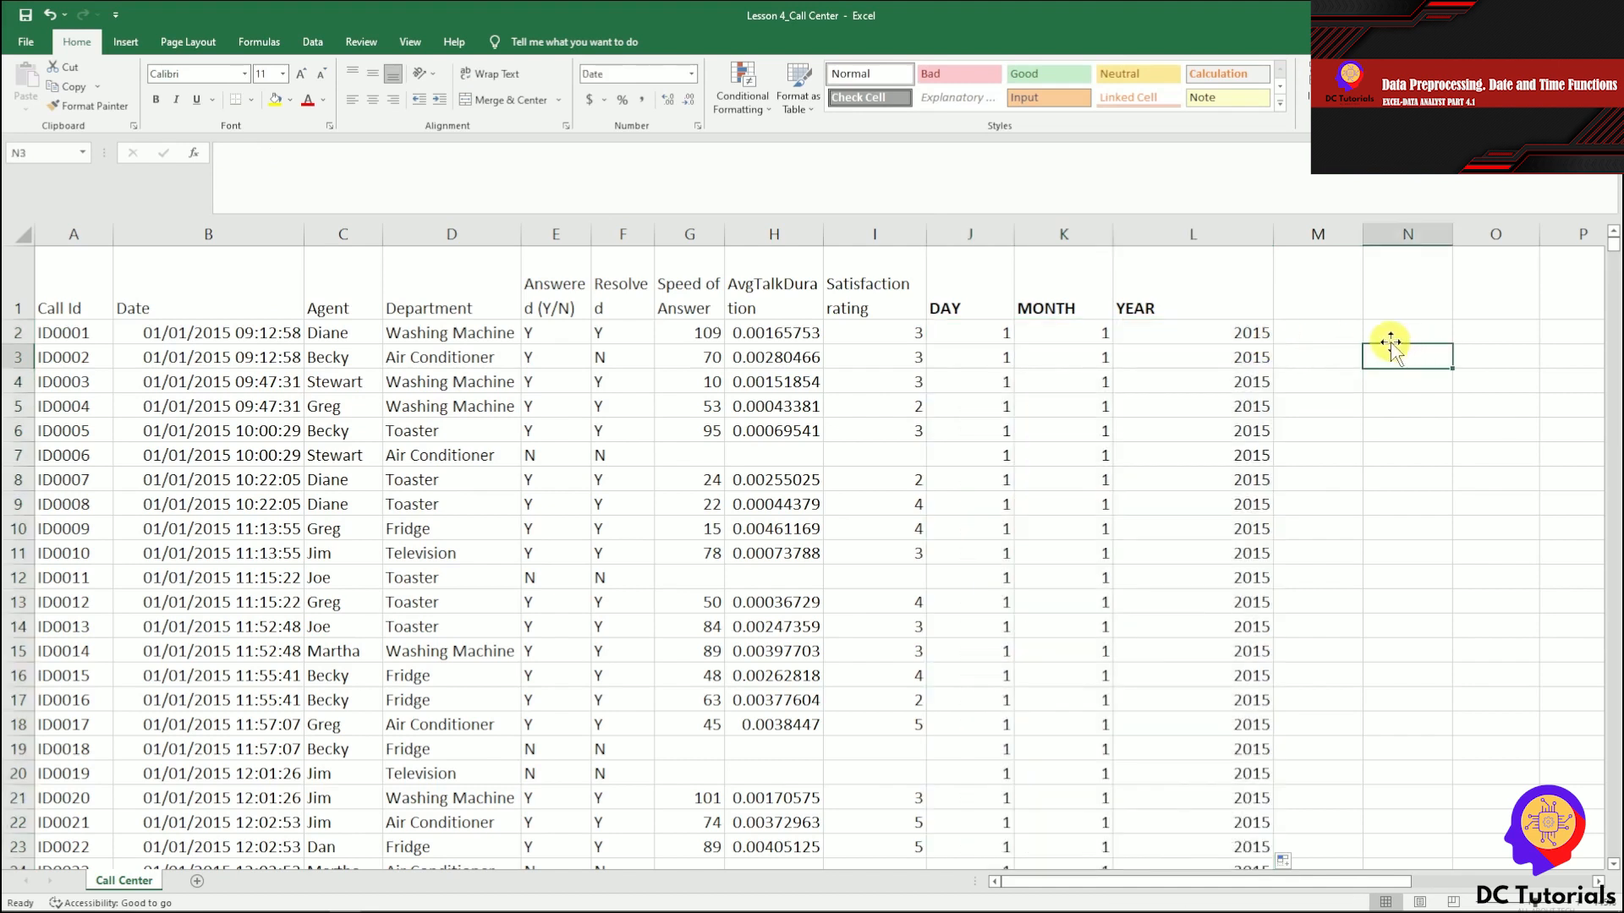
Step: Check the day, month and year formulas against the dates in the first and last data rows, and return to the header row
click(972, 333)
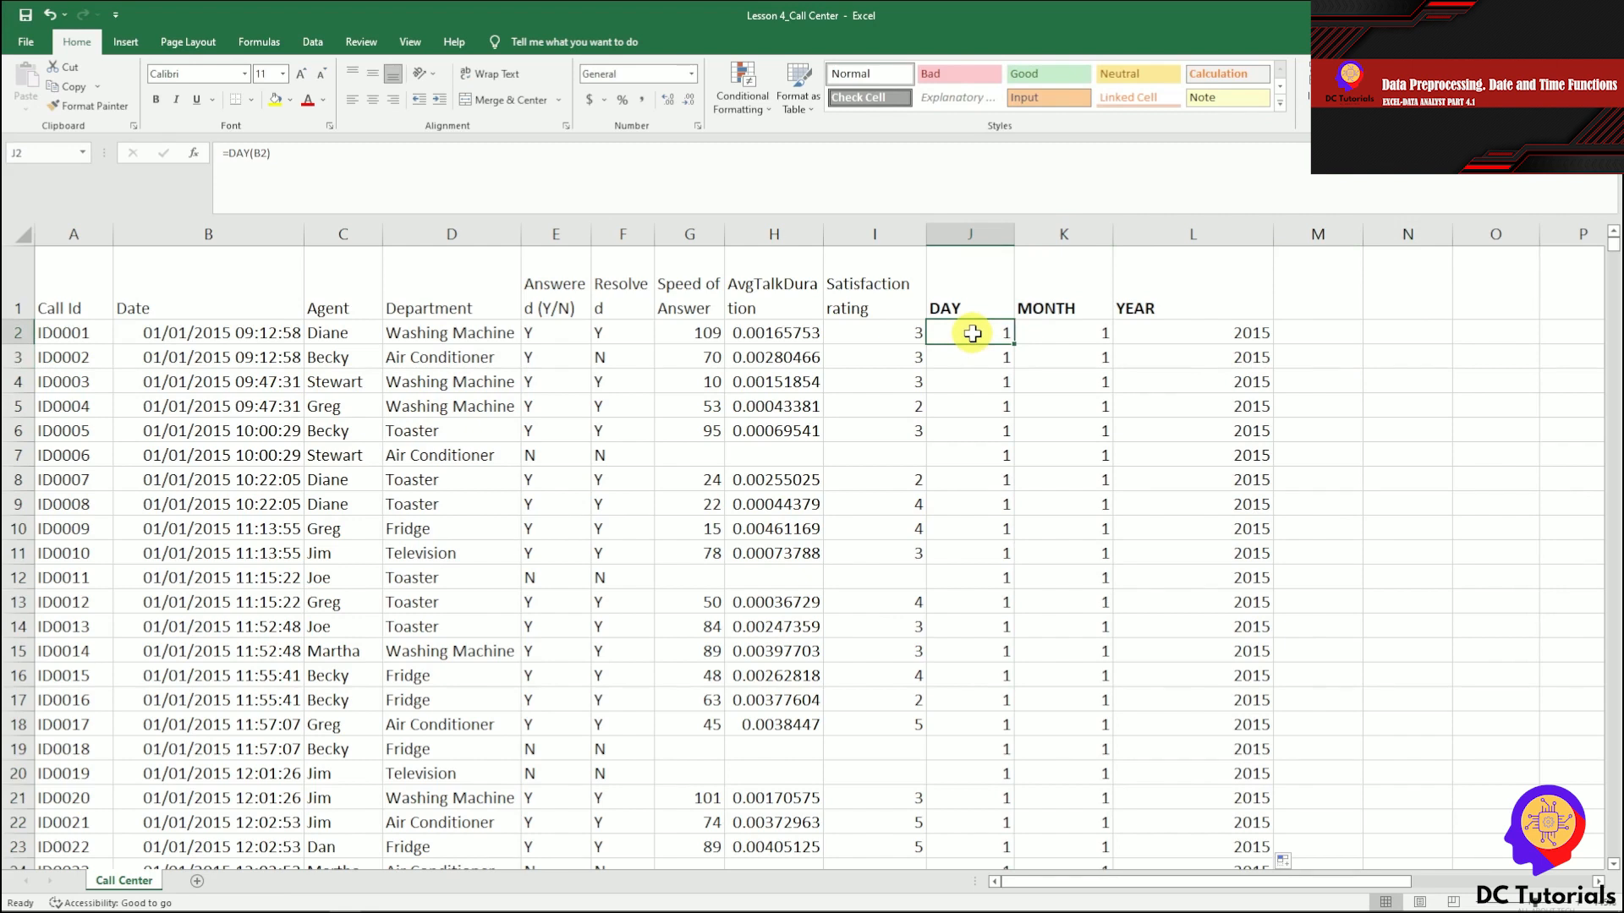
click(13, 332)
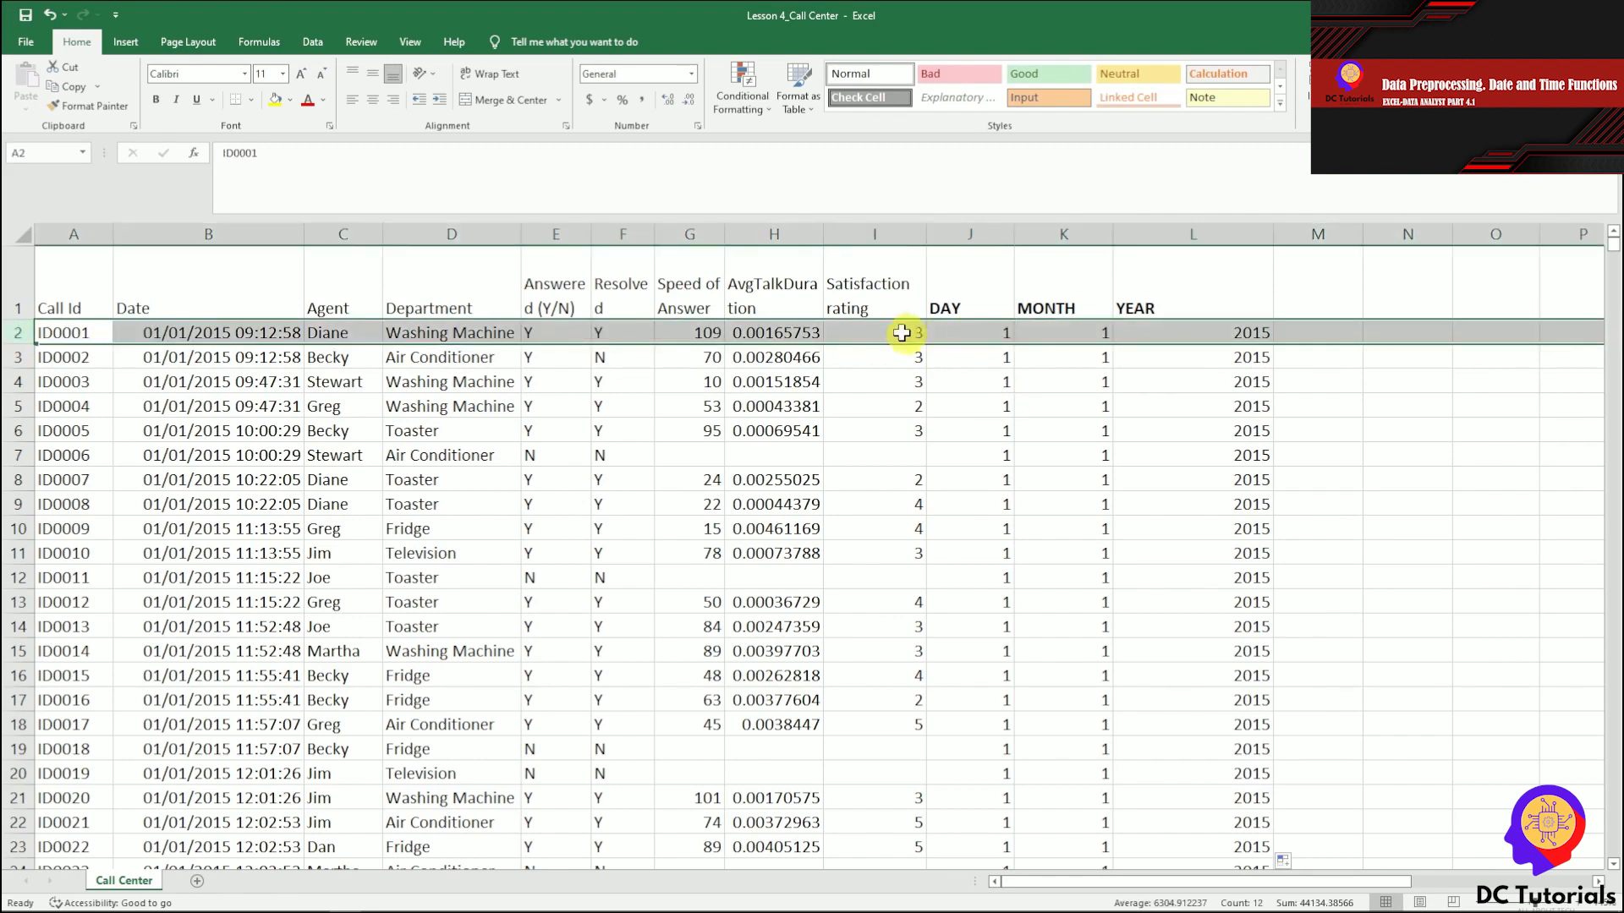
click(970, 333)
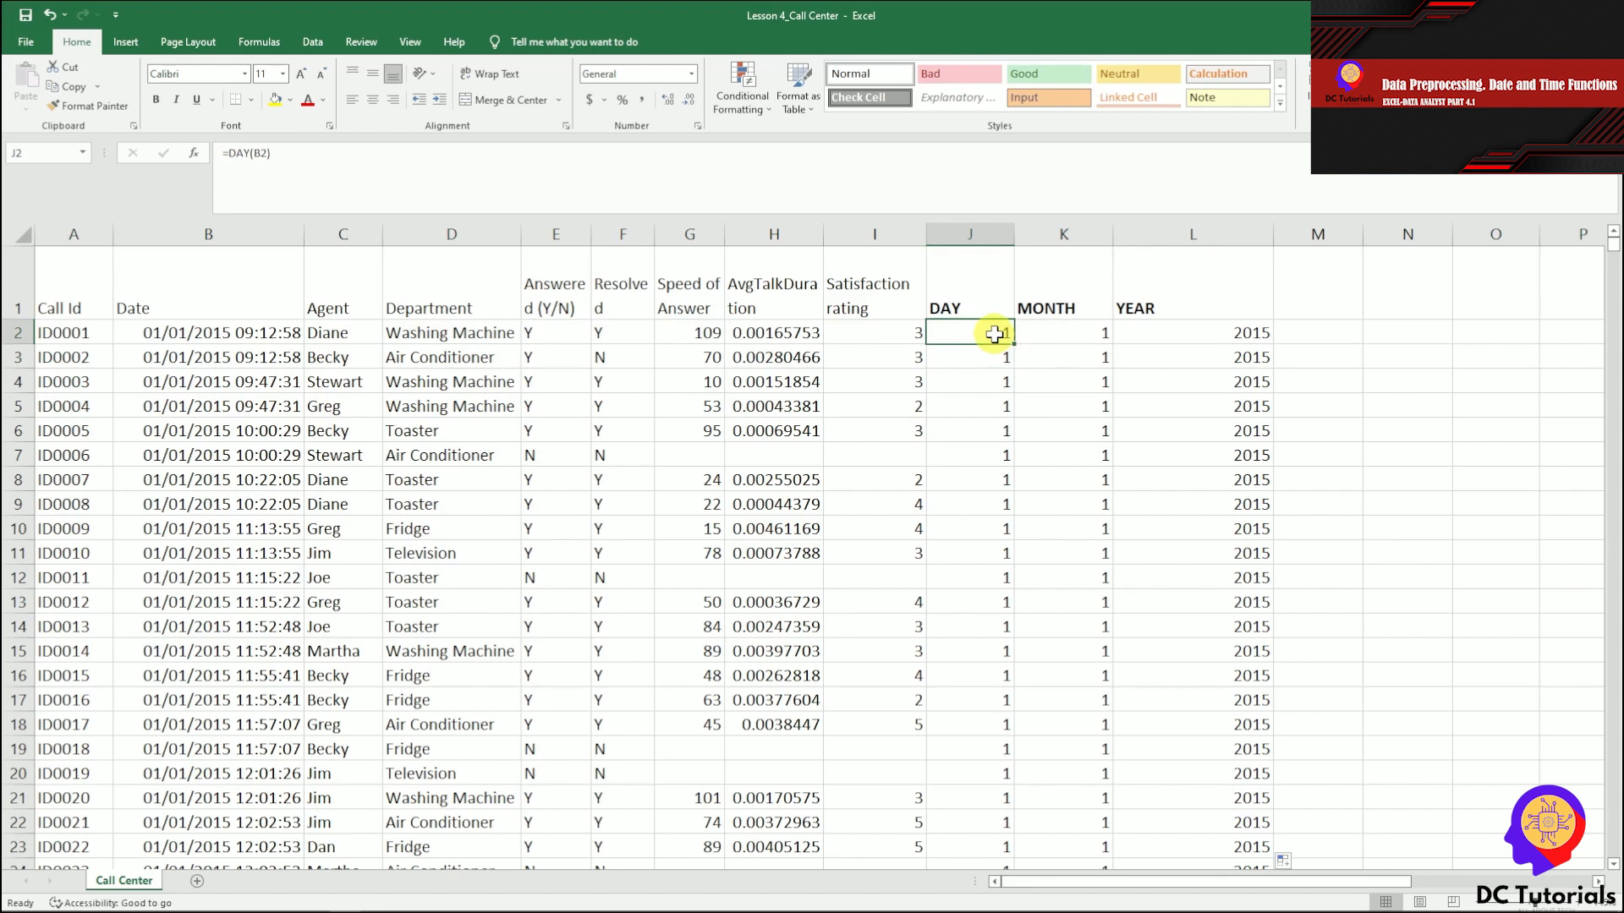
click(1064, 333)
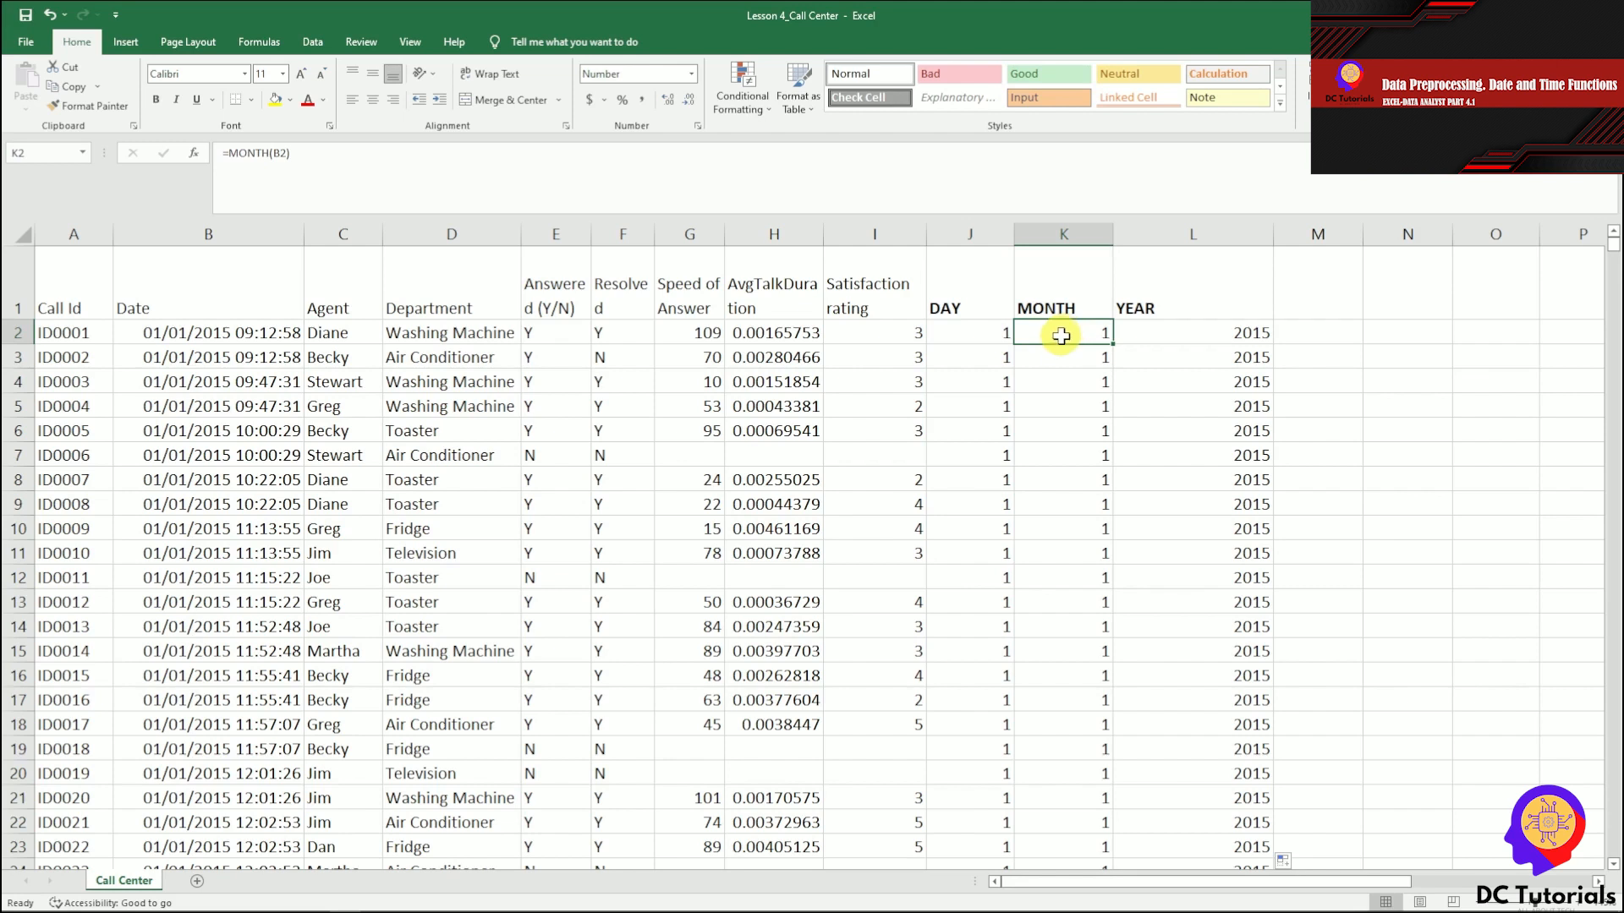
click(1158, 329)
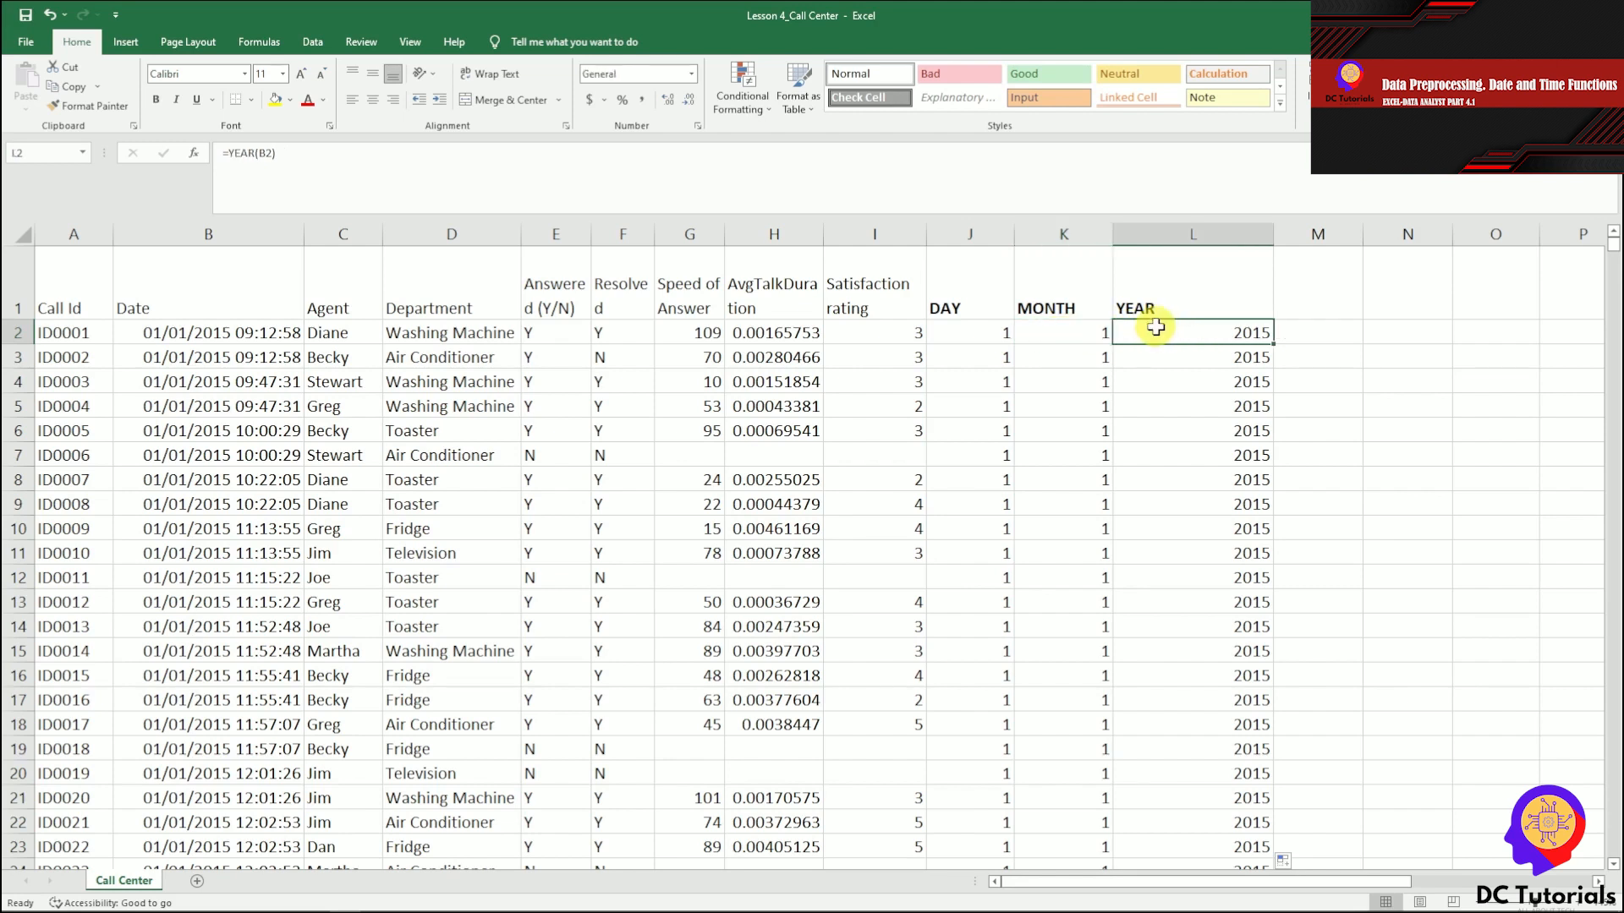
key(ctrl+Down)
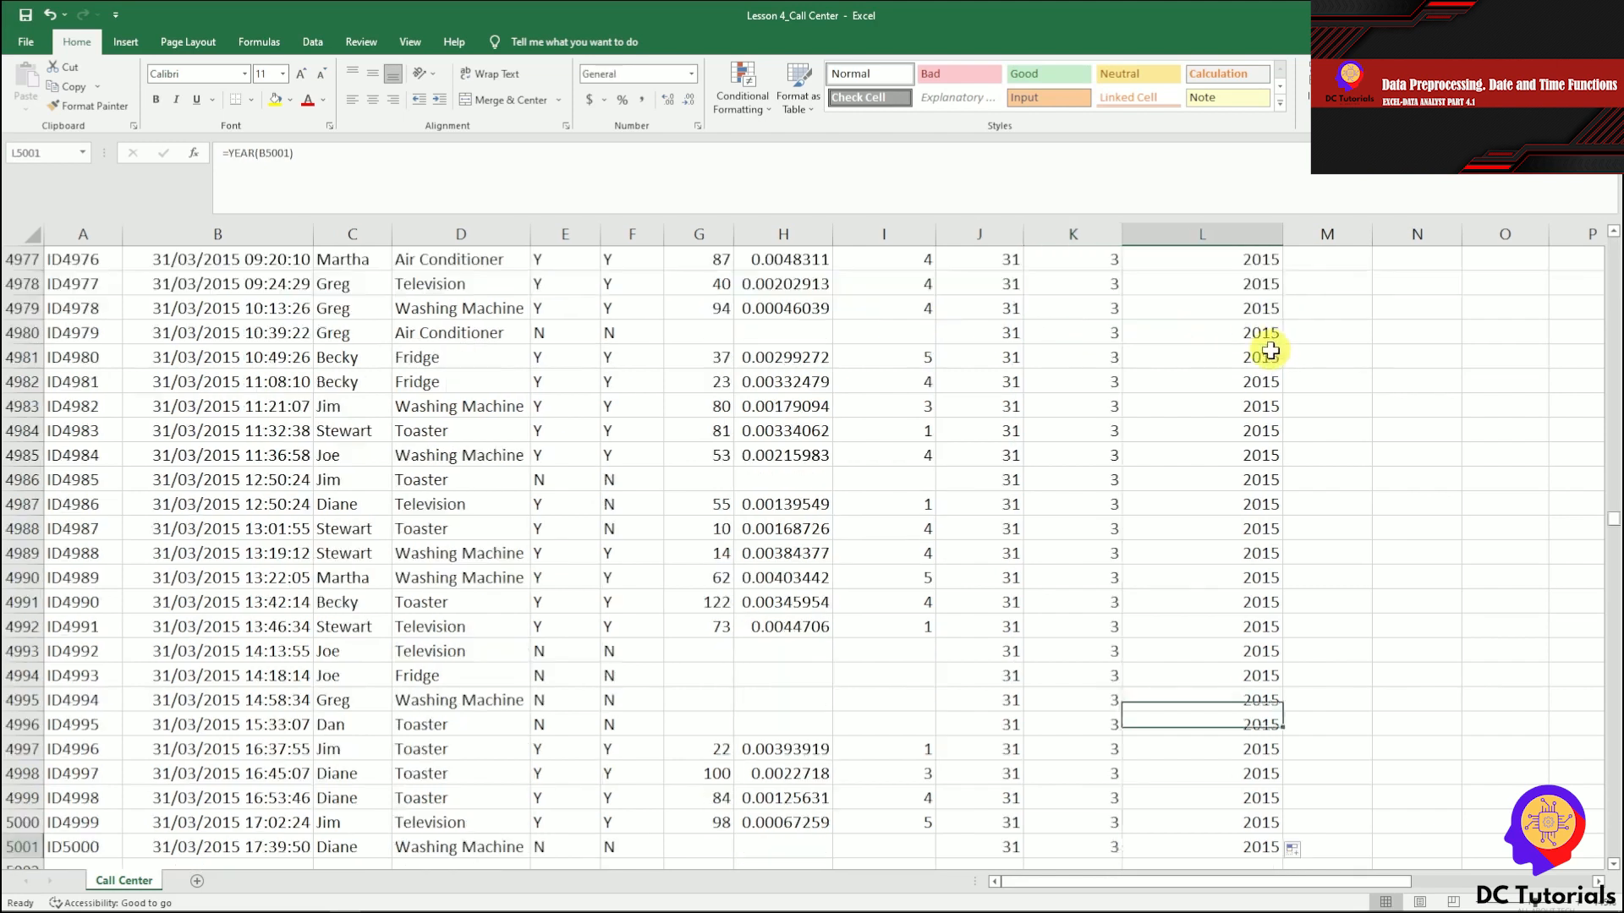
scroll(1271, 350, down, 3)
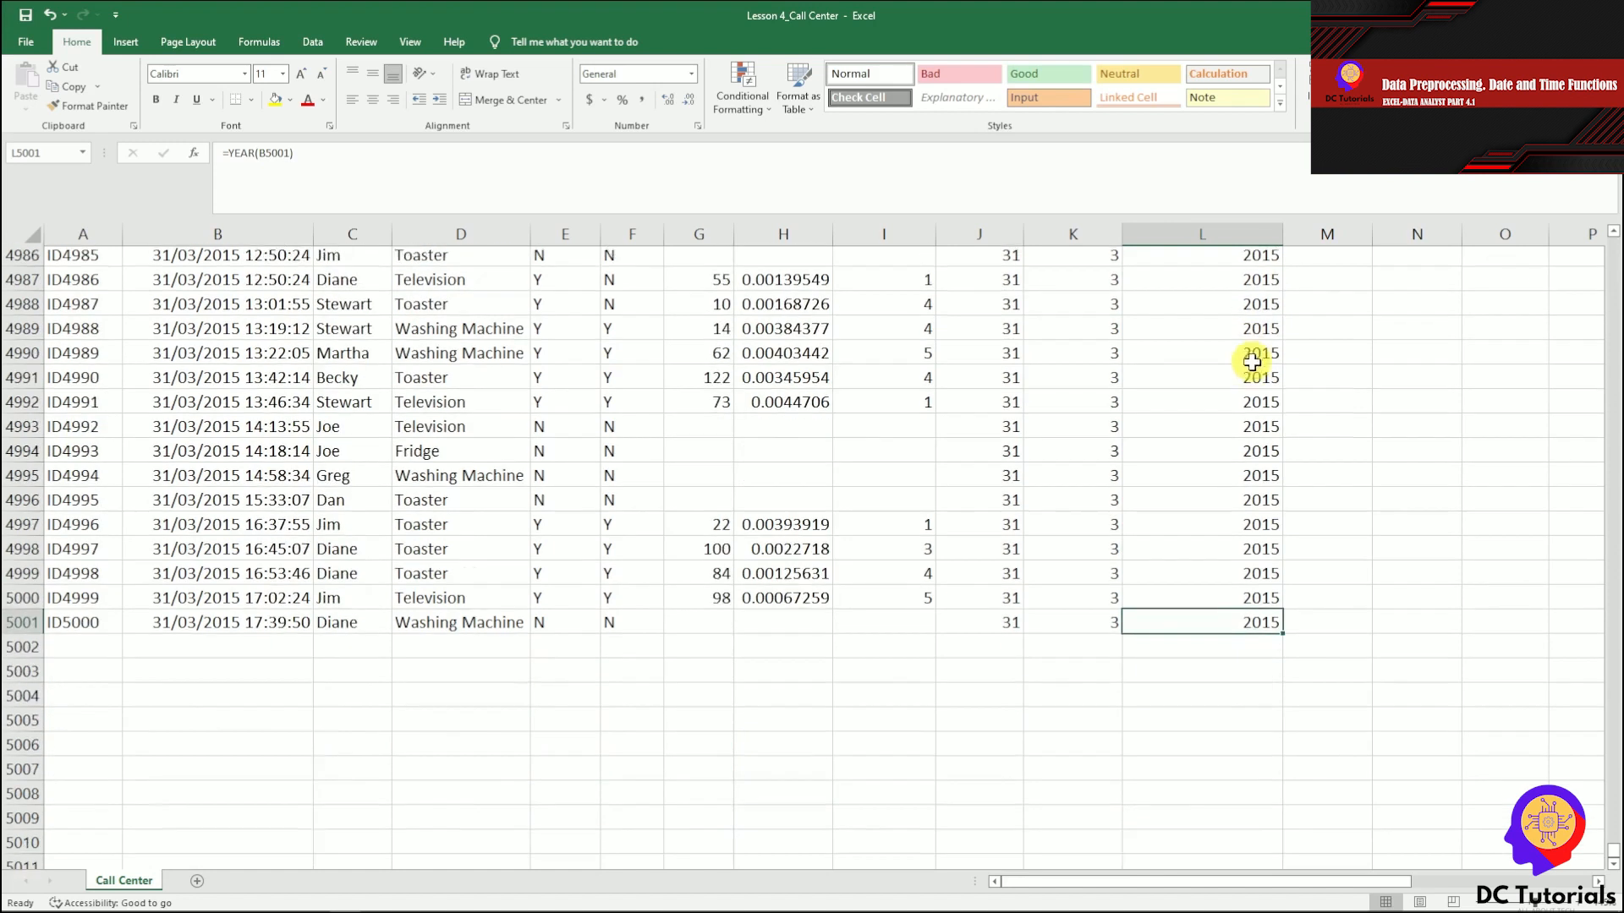
click(22, 602)
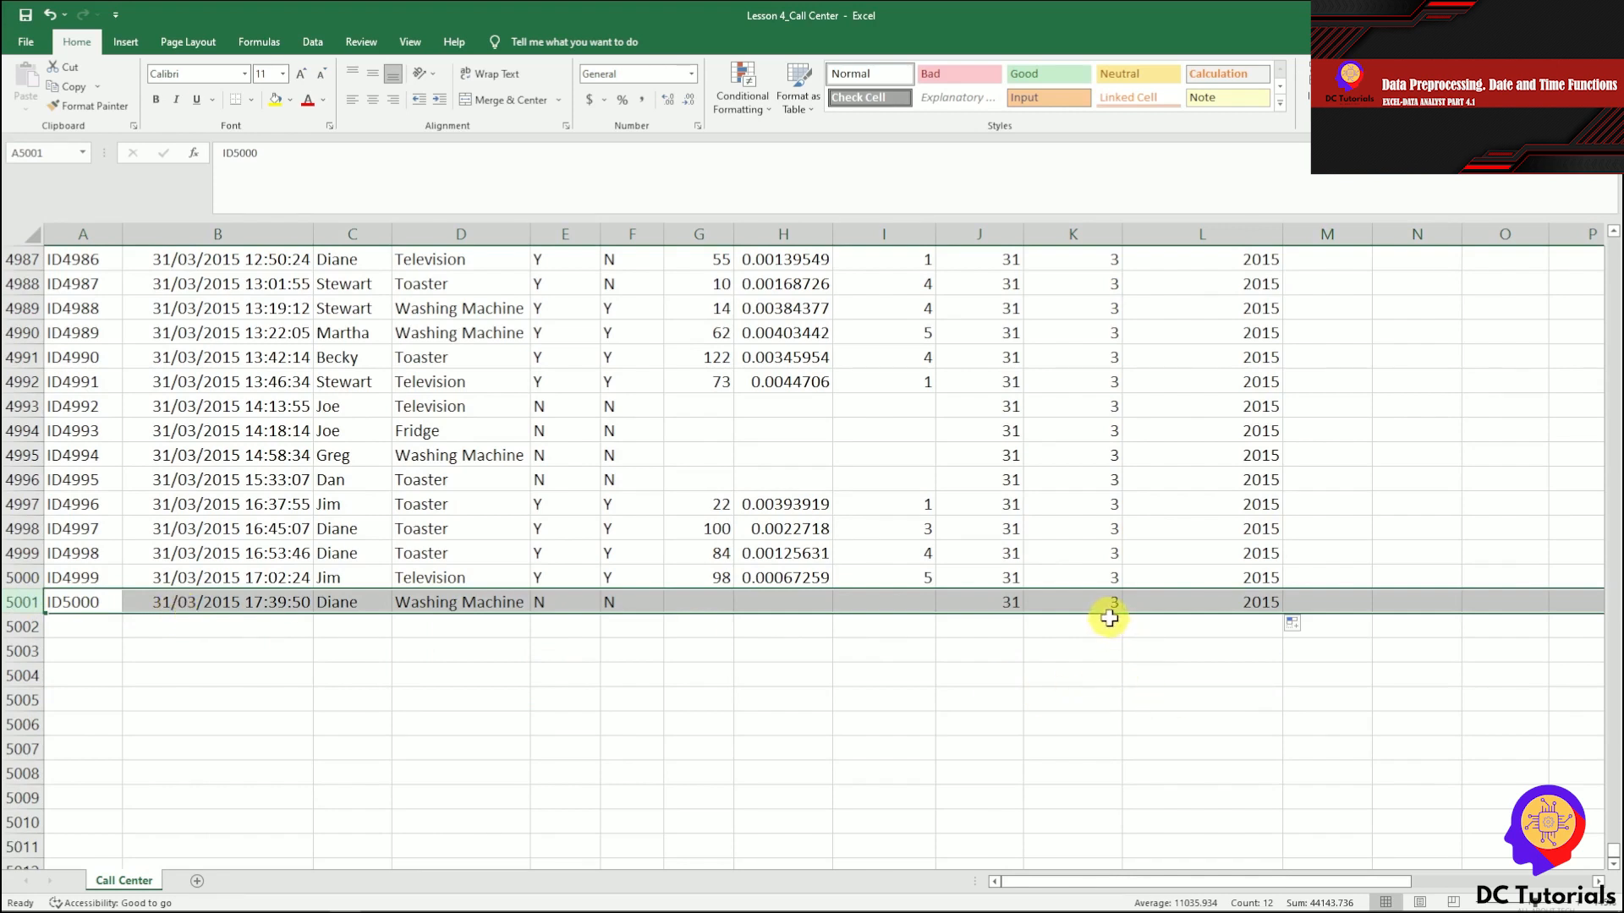
click(1009, 602)
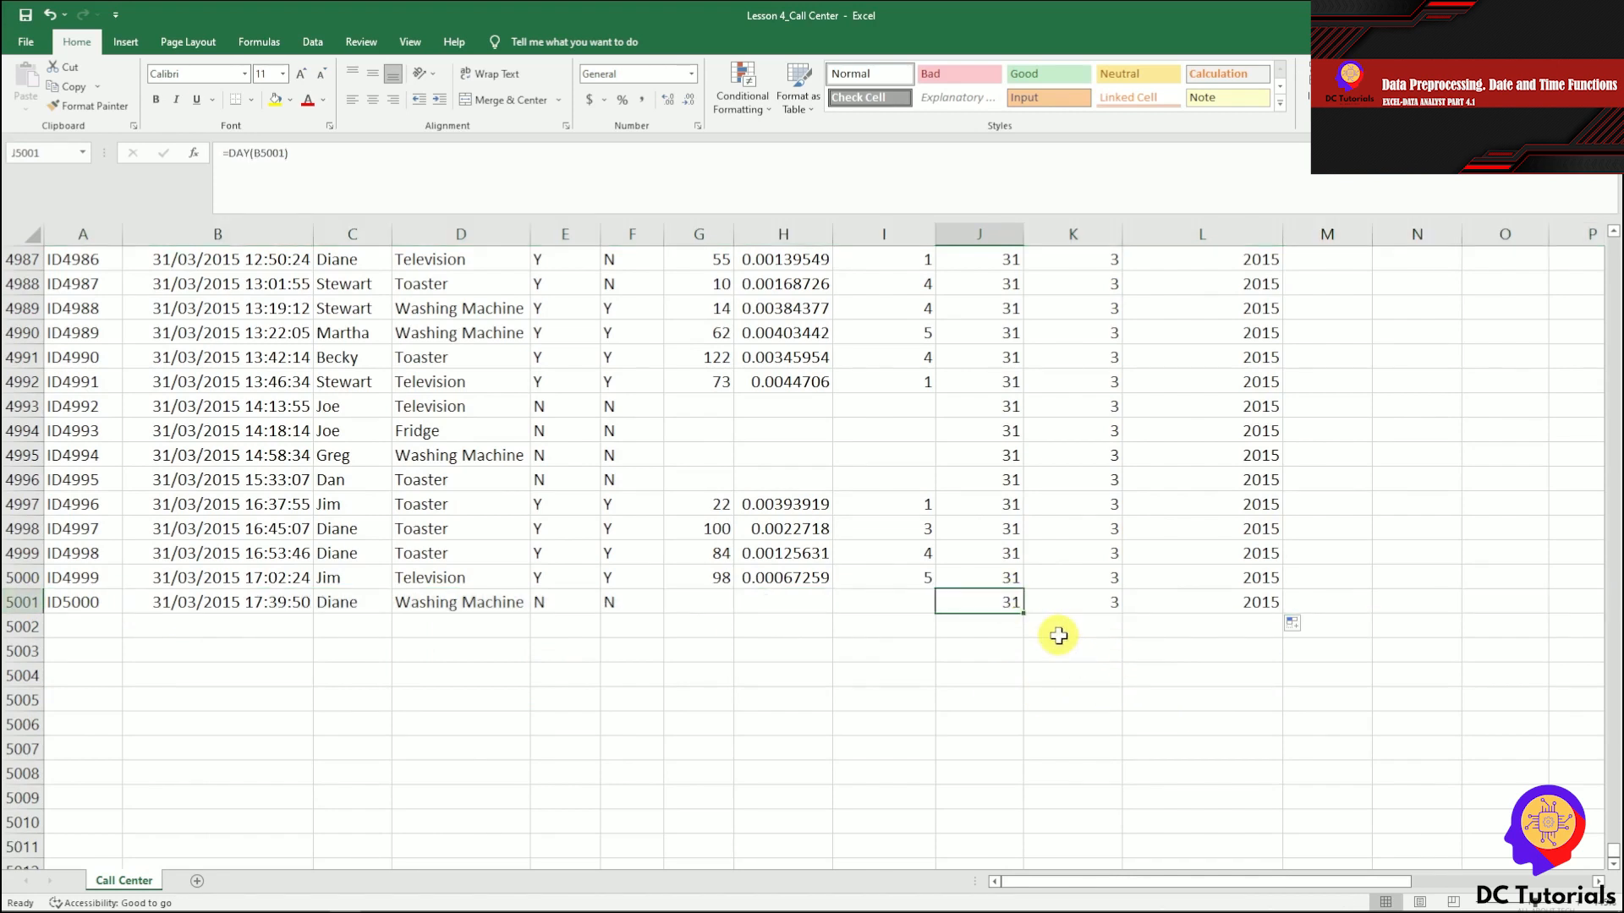
click(1083, 605)
click(1214, 598)
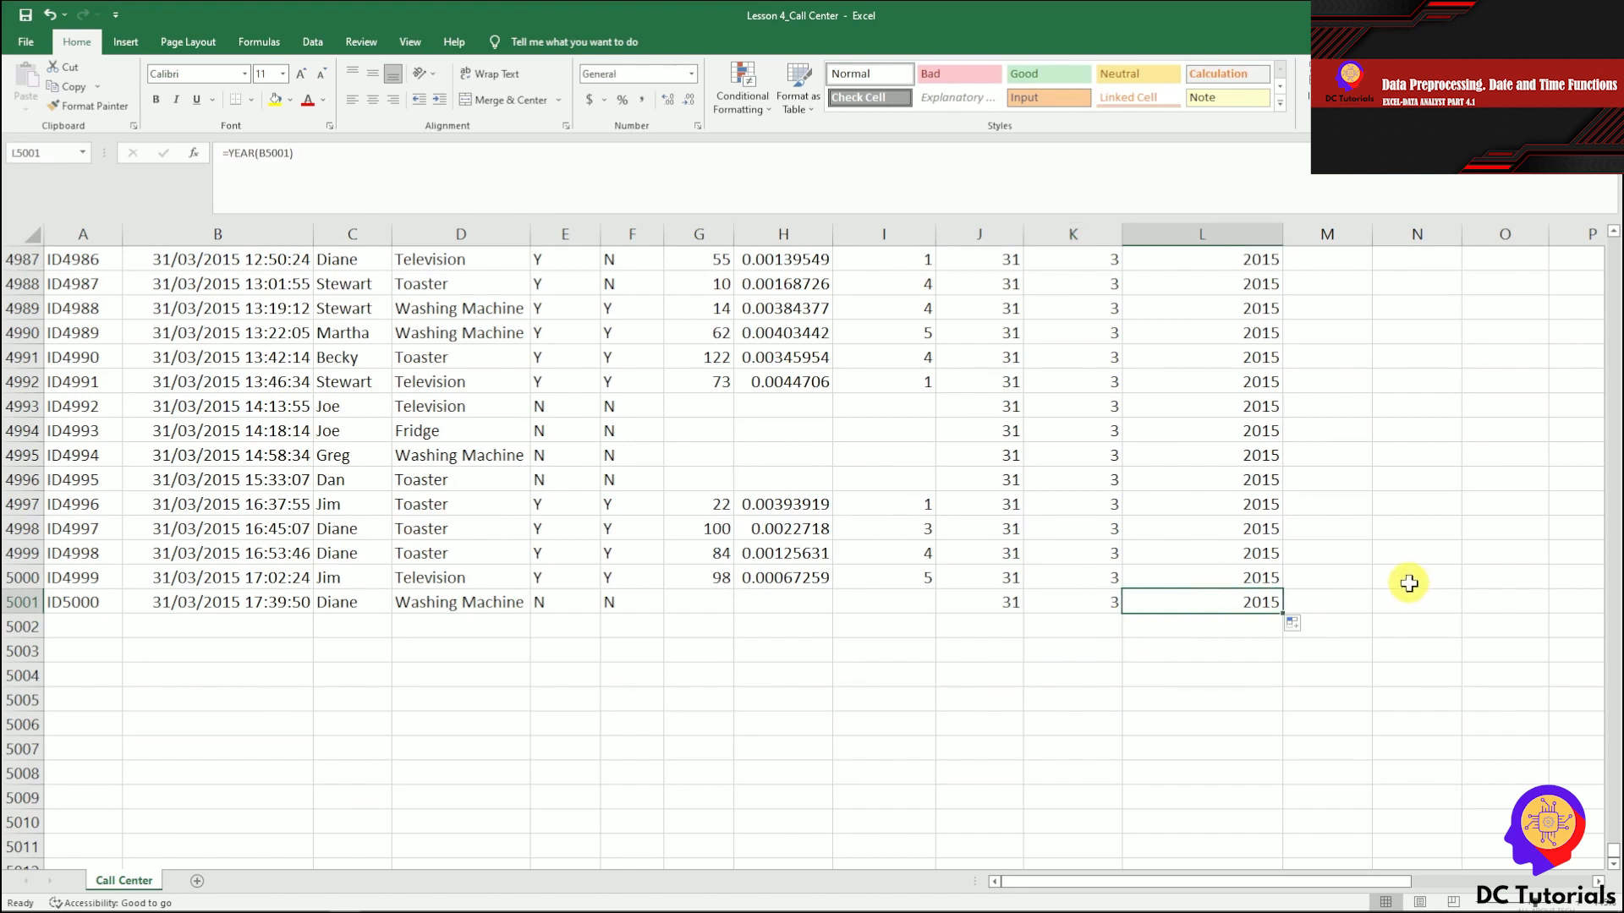
key(ctrl+Up)
key(Right)
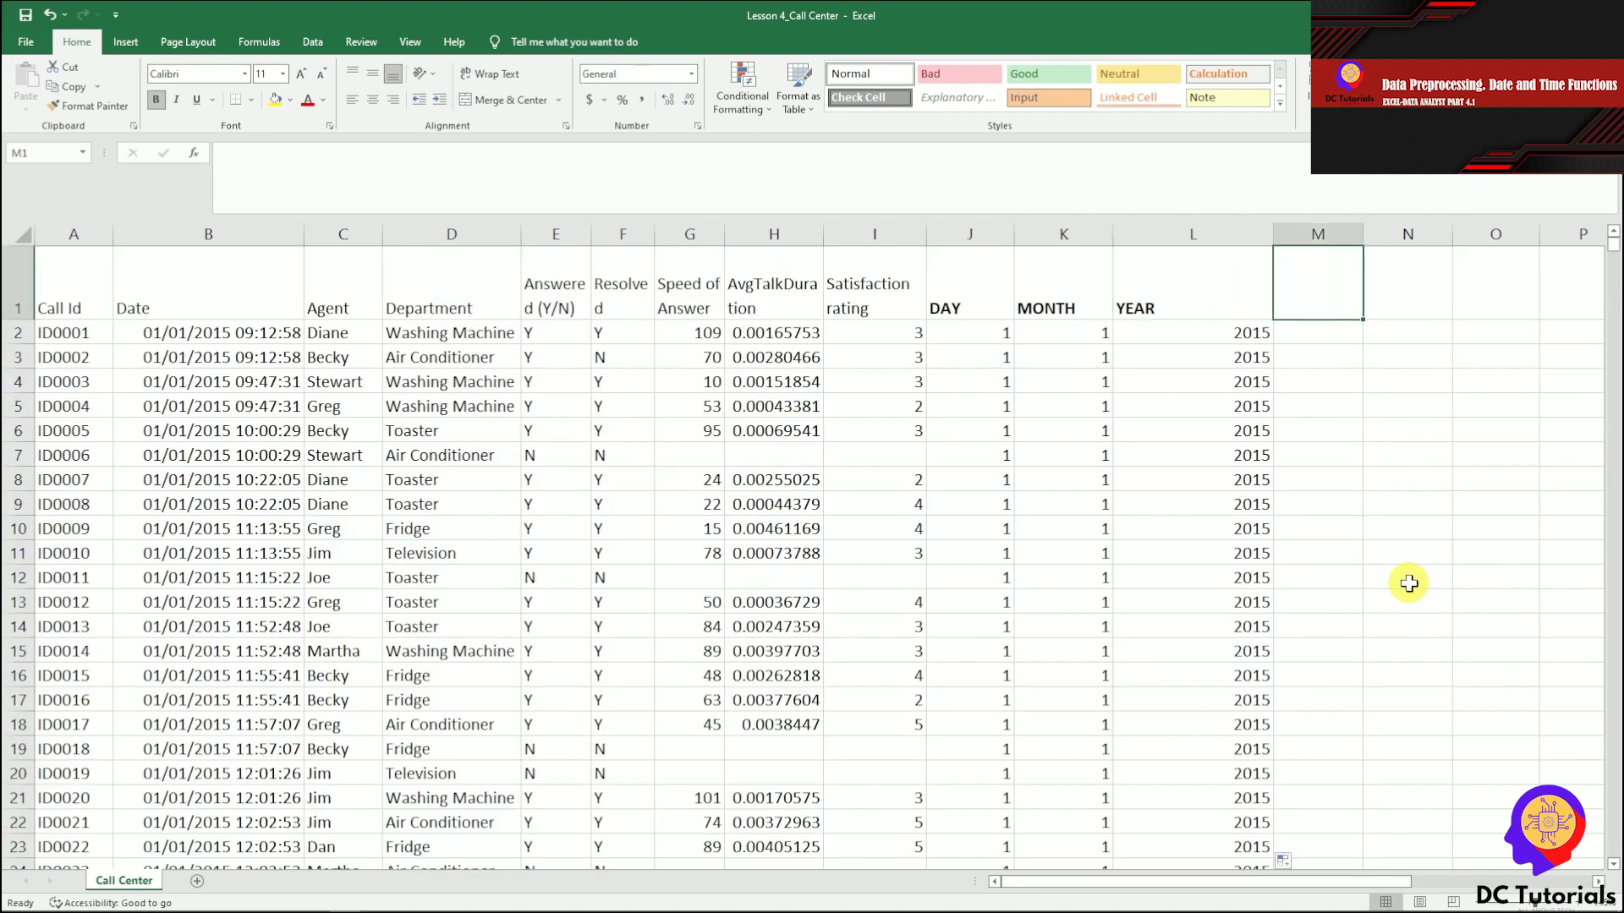
Step: Add the heading DATE in cell M1 and widen column M slightly
text(DATE)
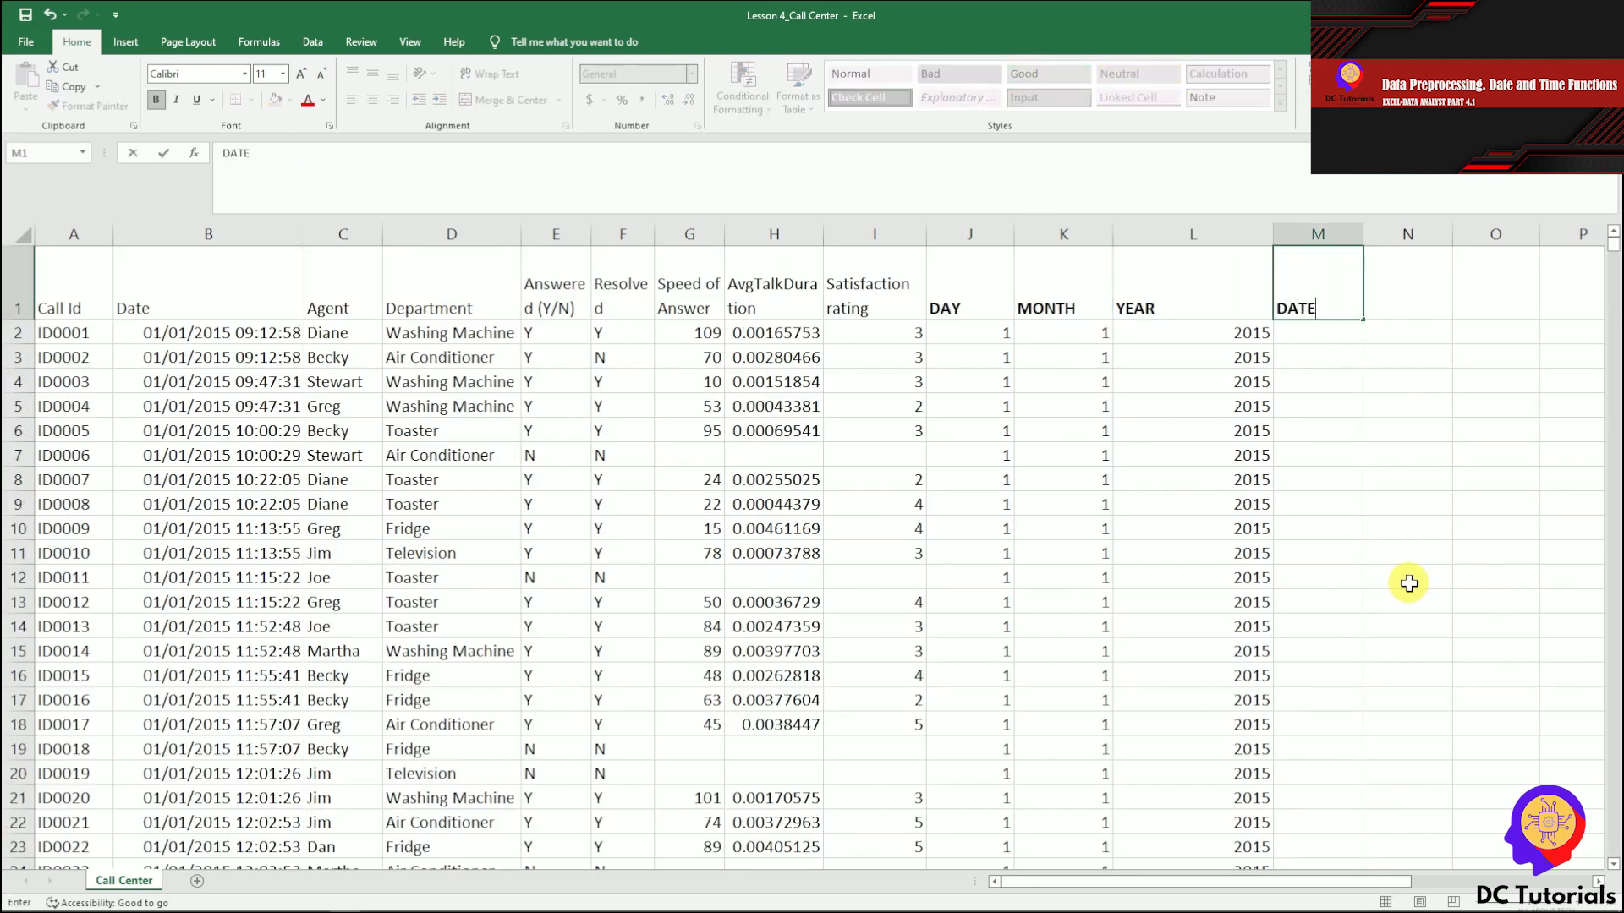
key(Return)
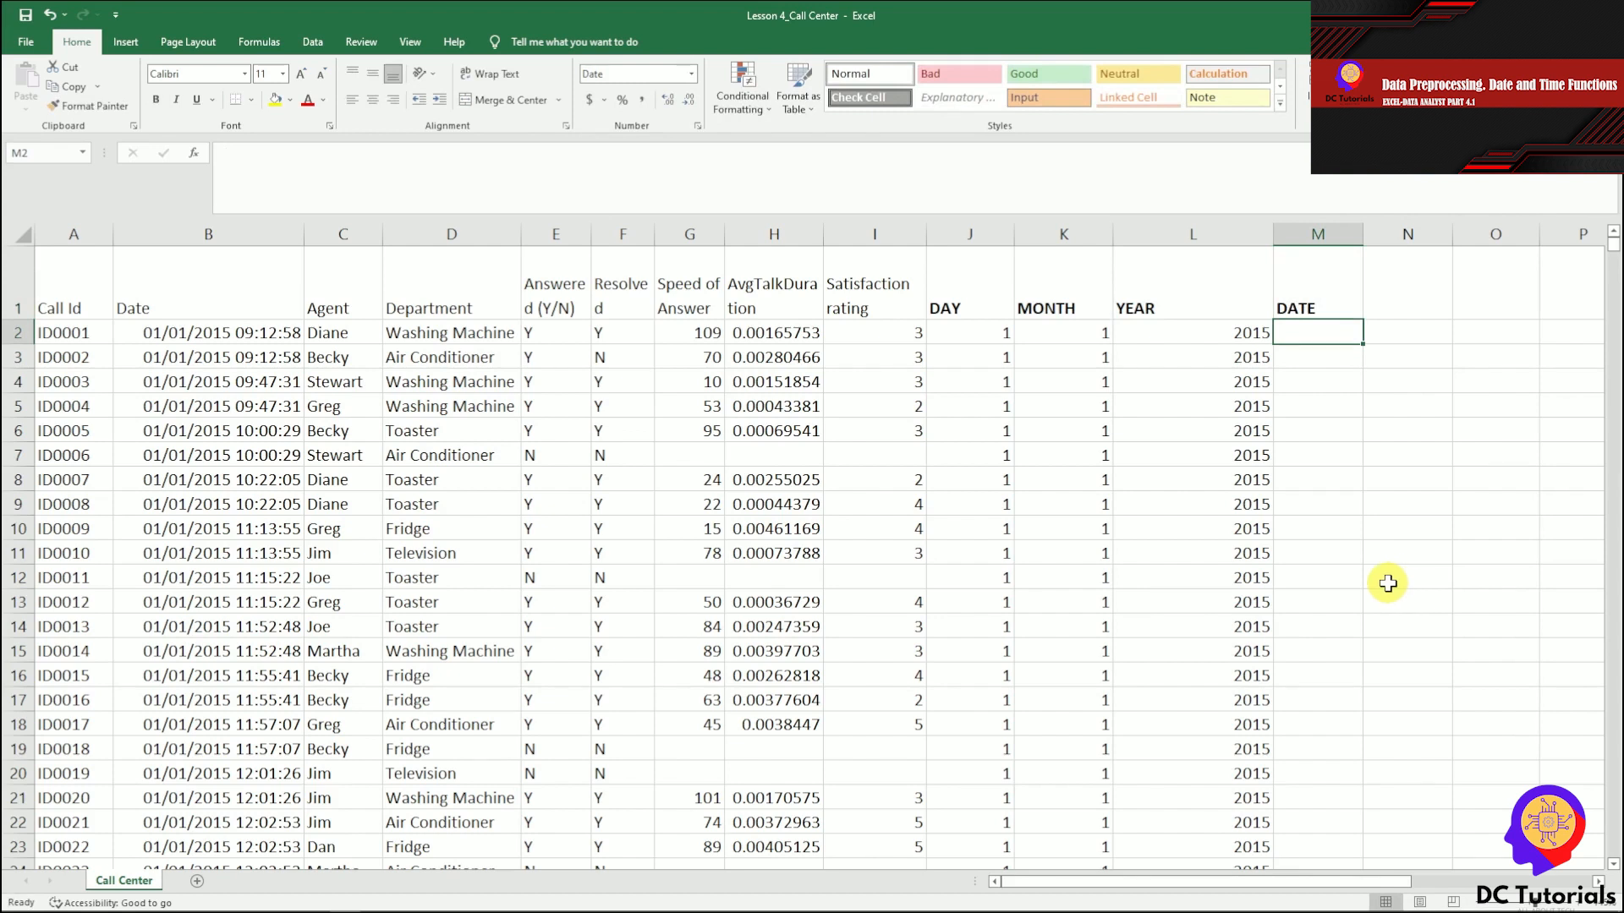
drag(1363, 234, 1389, 234)
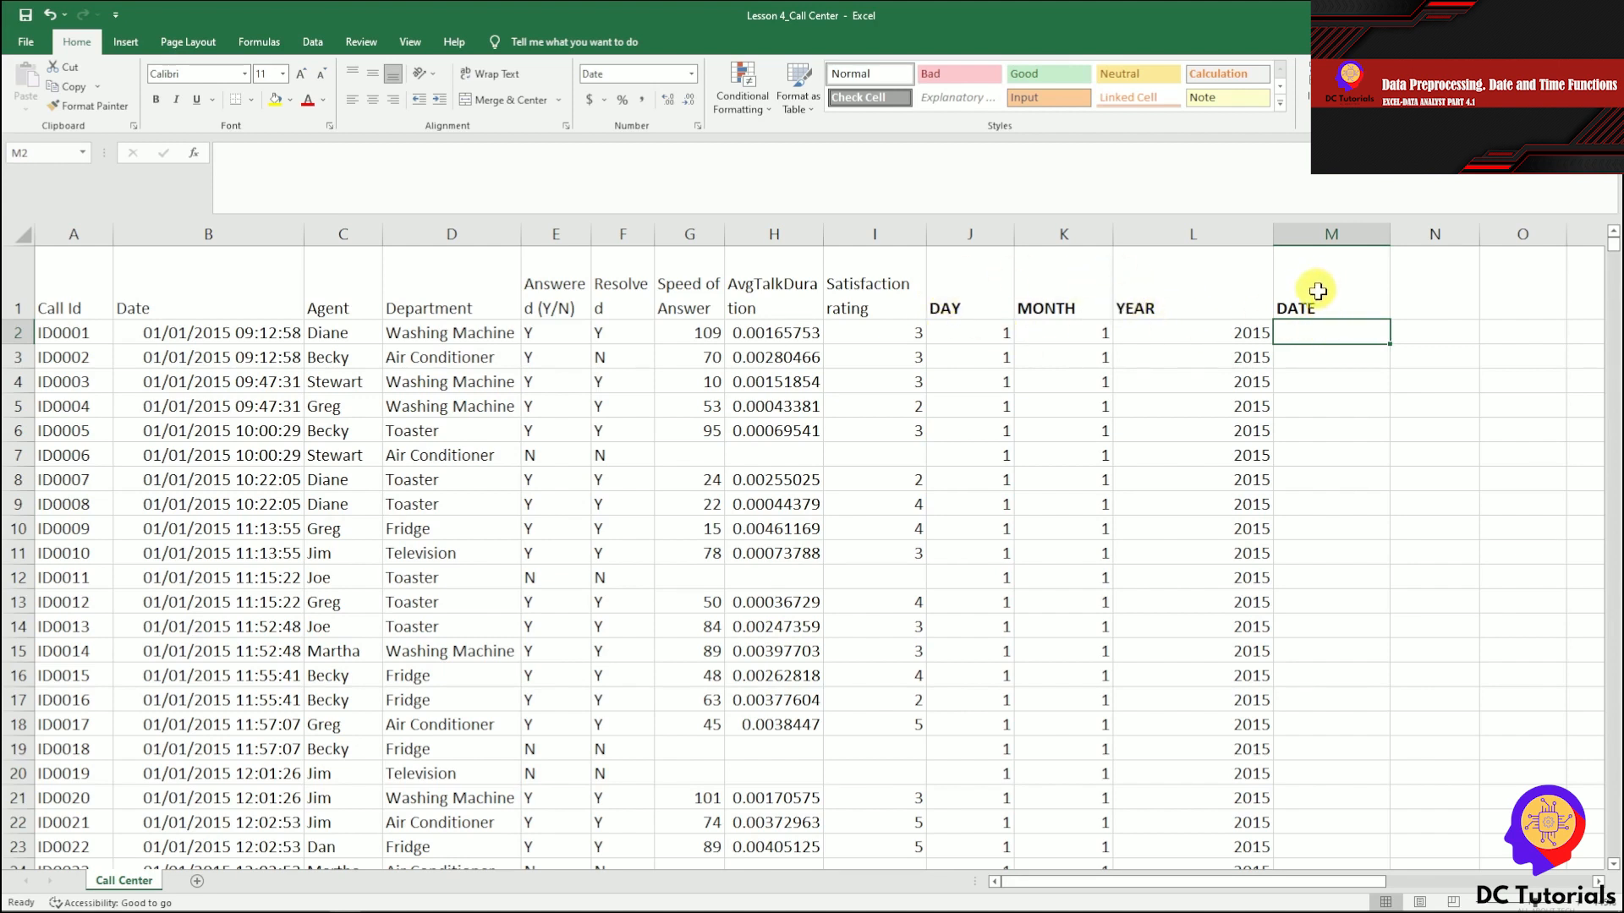
Step: Enter =DATE(L2,K2,J2) in cell M2 to rebuild the date from year, month and day, and fill it down to the last data row
text(=)
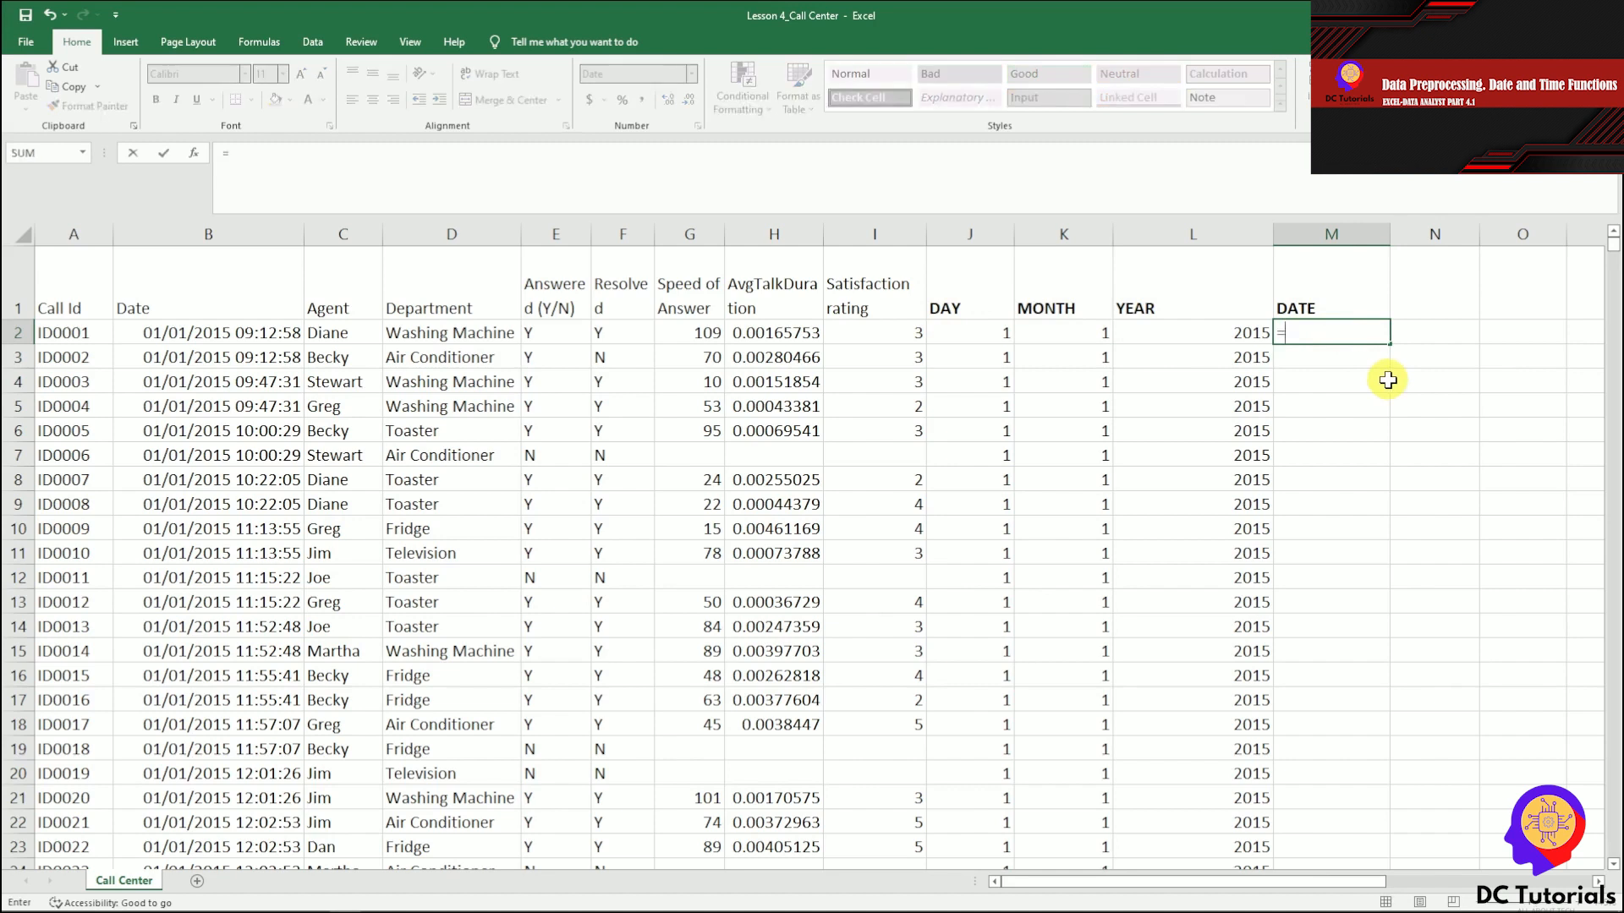
text(date()
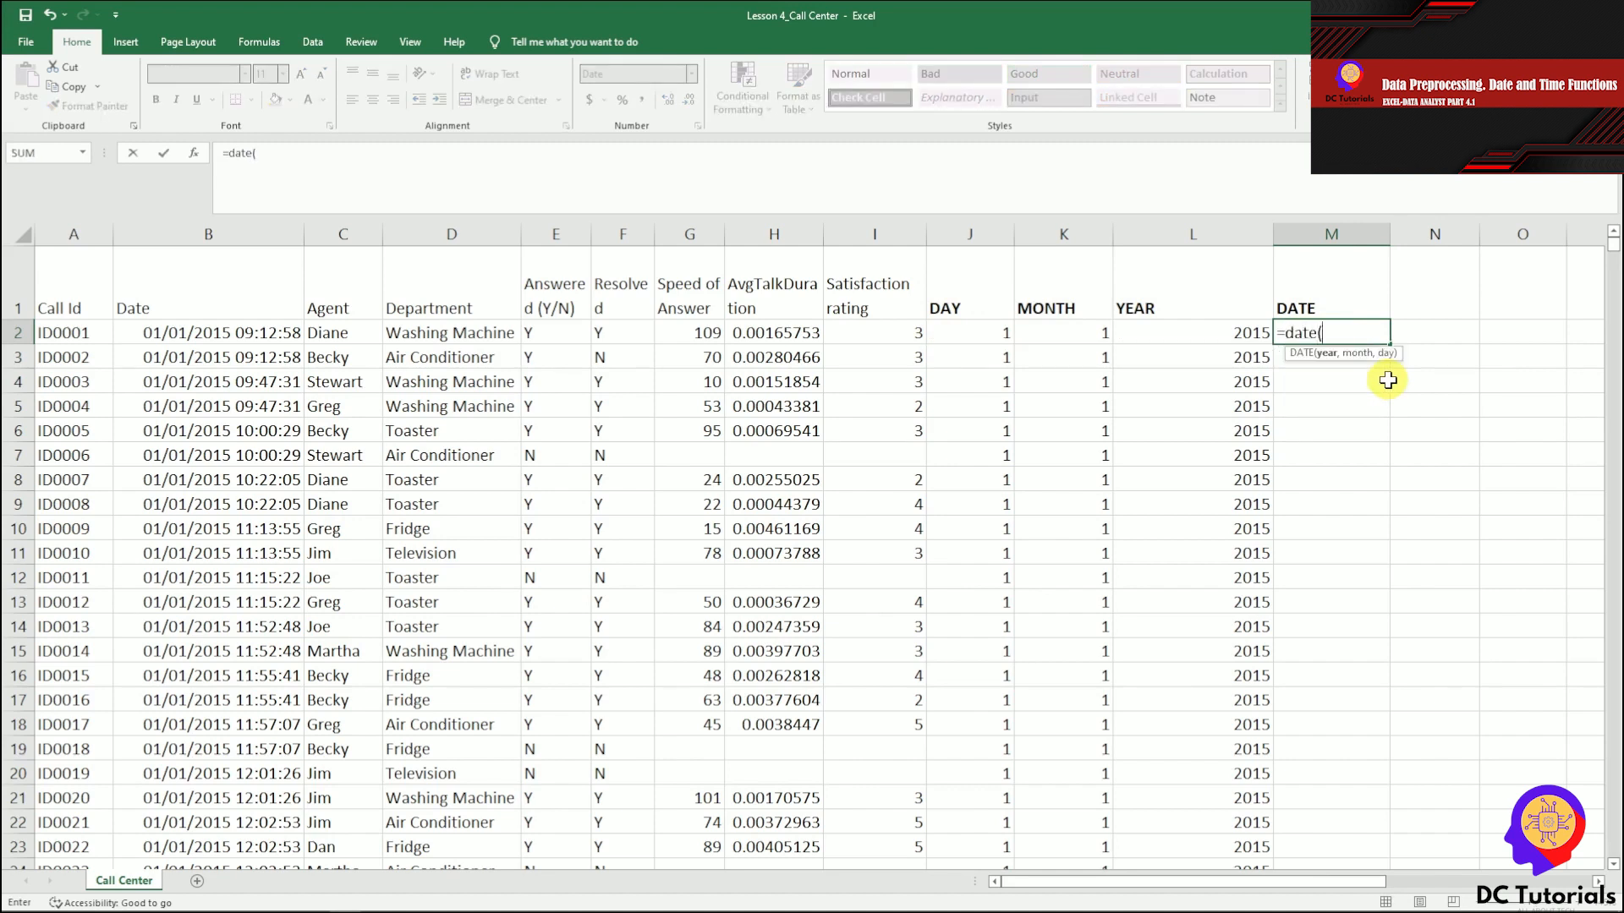
click(1243, 332)
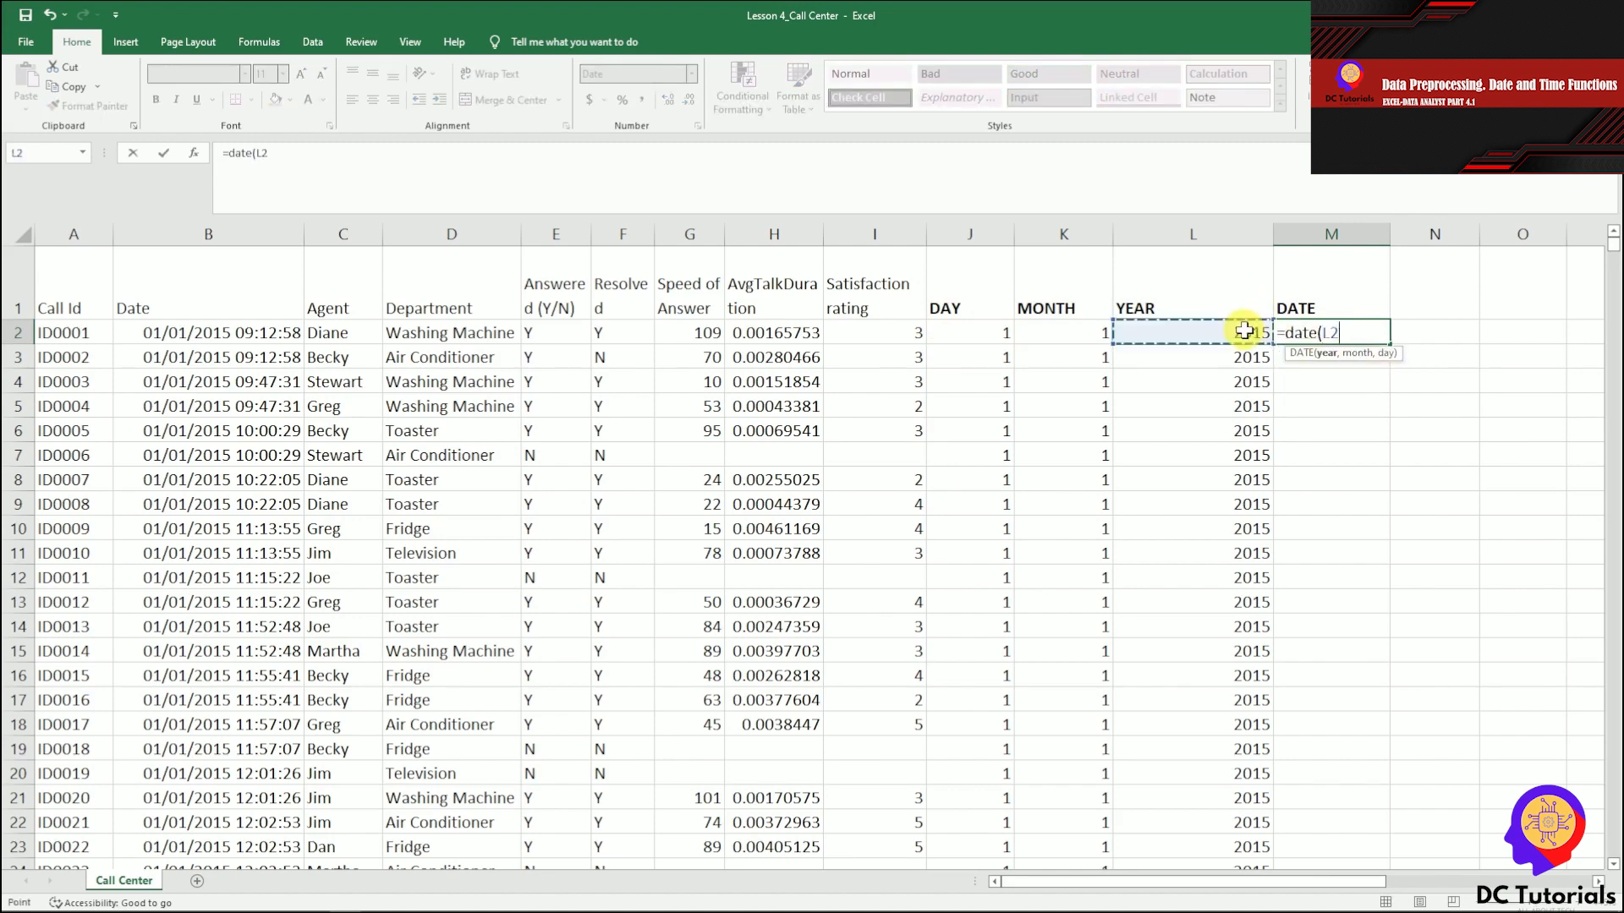
text(,)
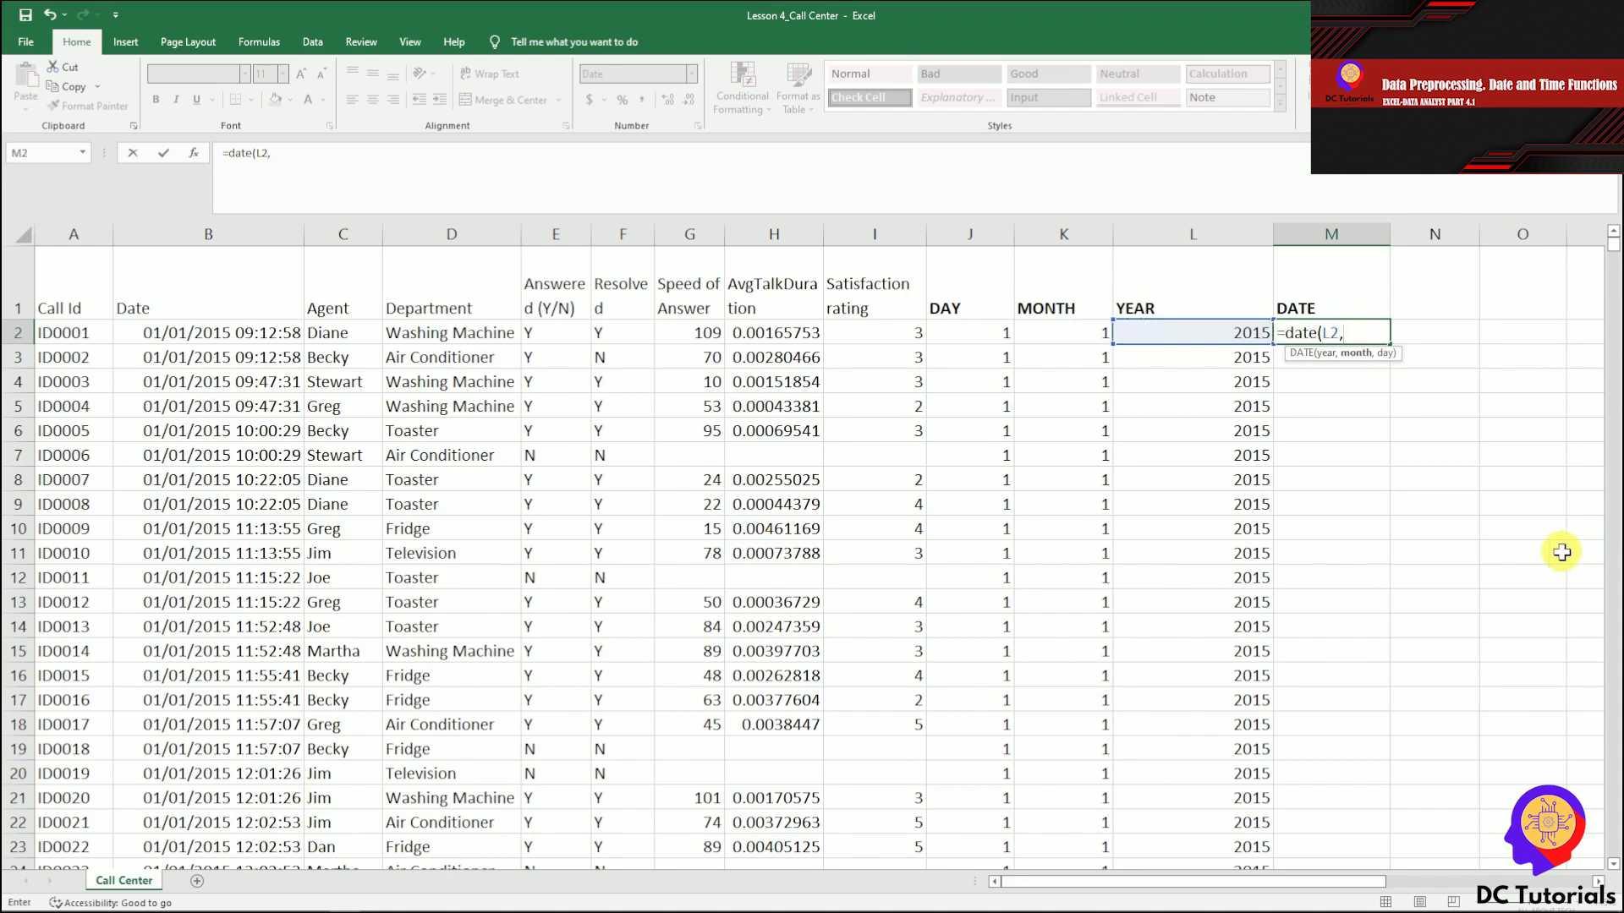
click(1072, 330)
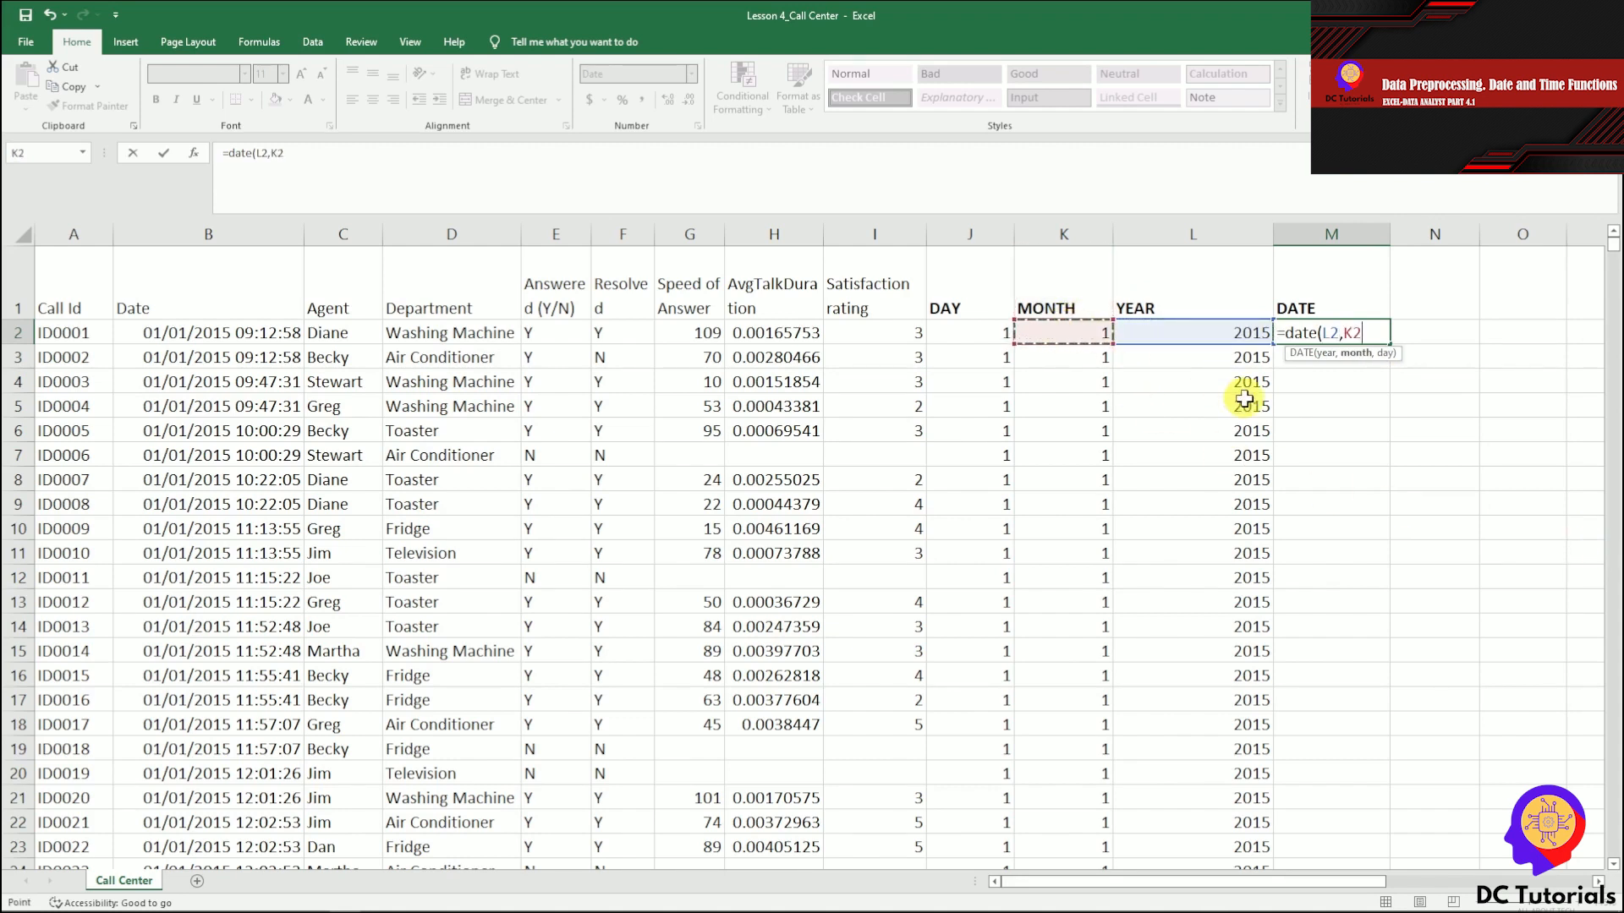
text(,)
click(954, 330)
text())
key(Return)
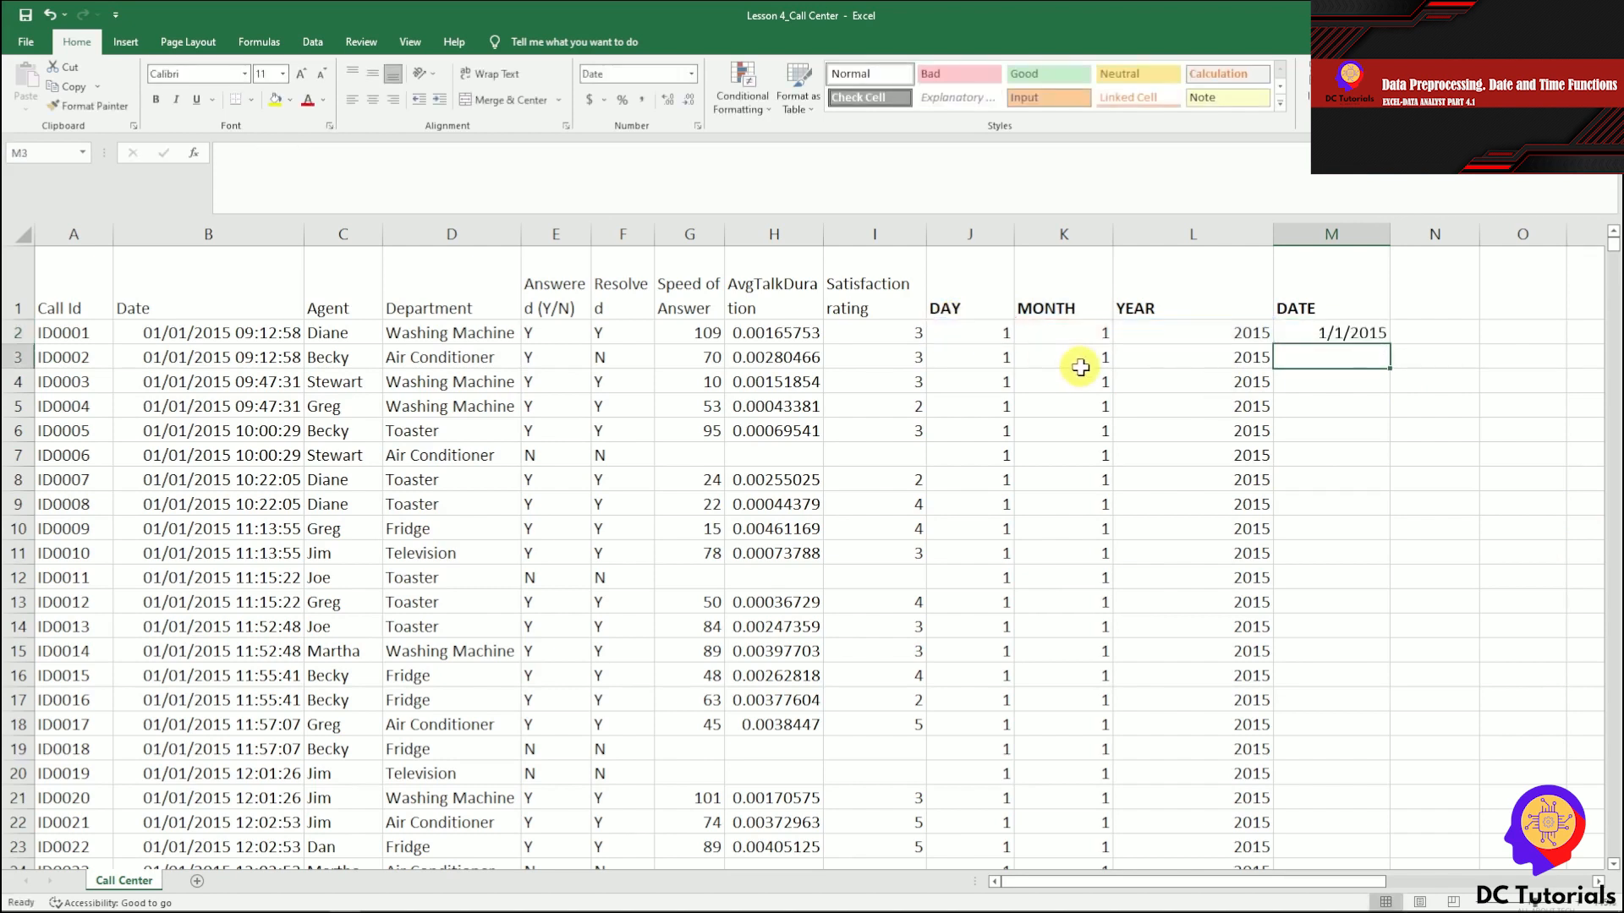
click(1325, 333)
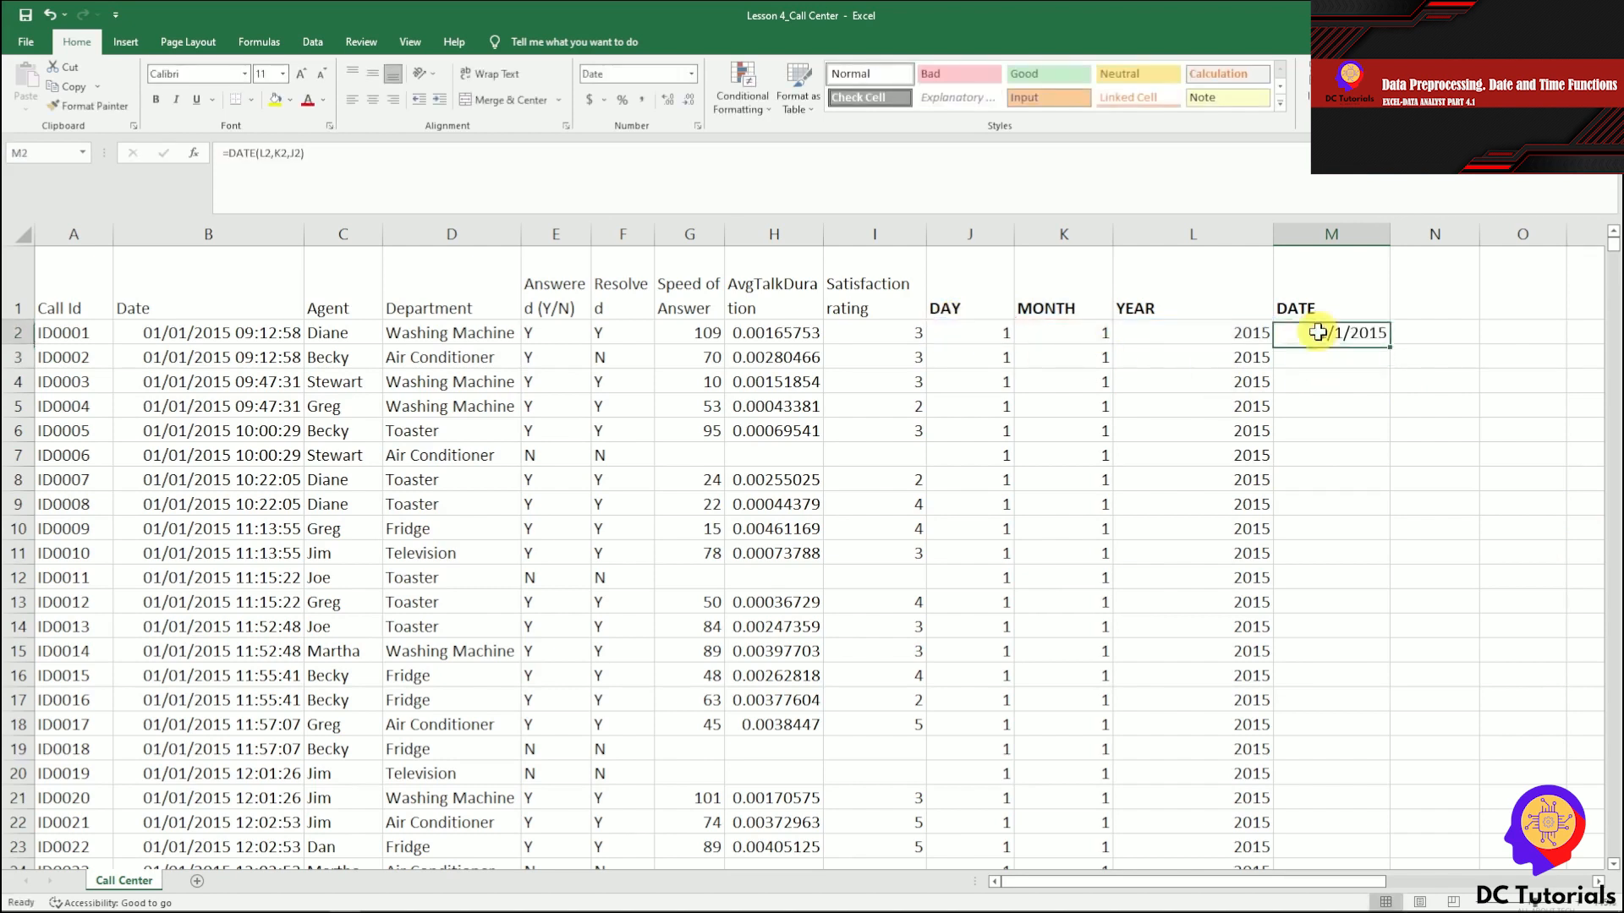
double_click(1389, 345)
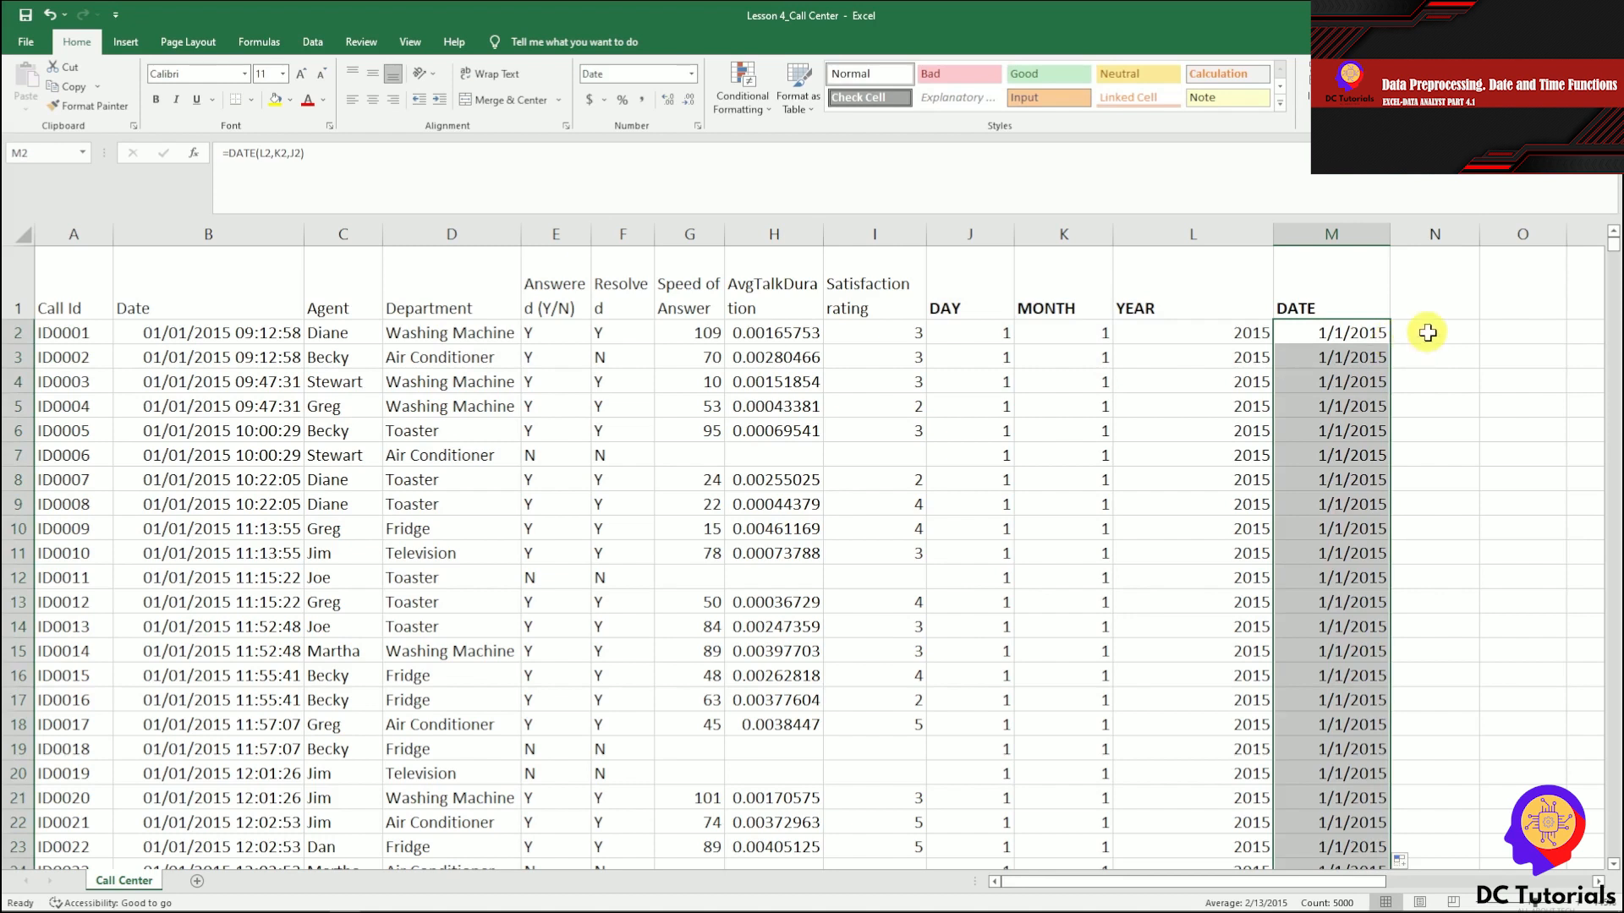
Step: Review the DATE column down to its last row and compare it with the DAY, MONTH, YEAR and original Date columns
click(1370, 338)
key(ctrl+Down)
key(ctrl+Up)
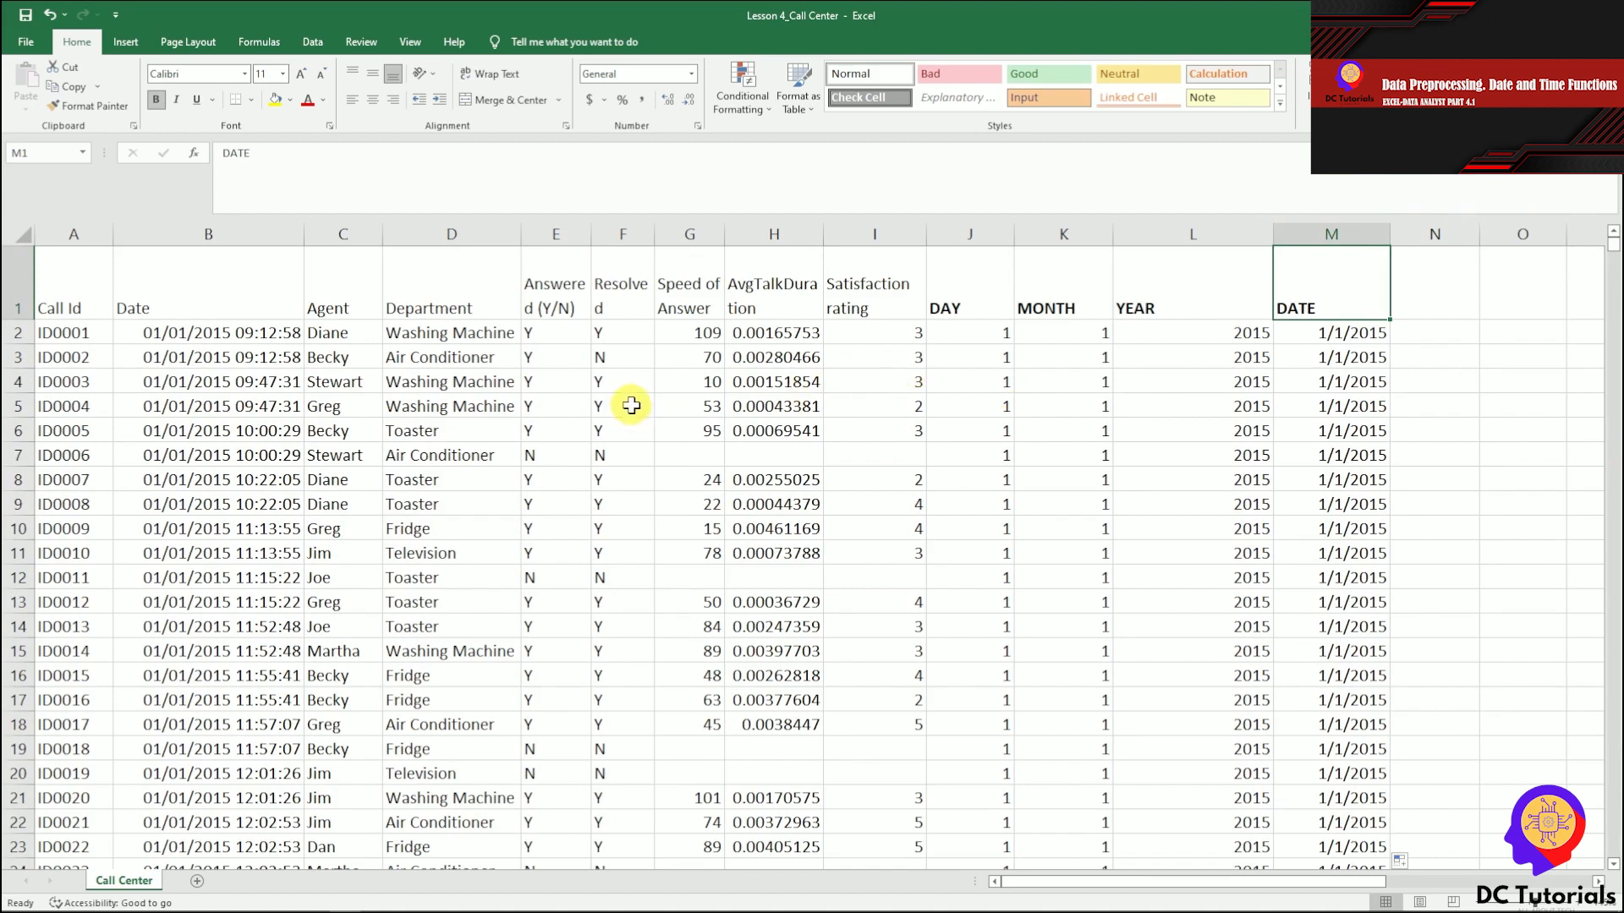
click(975, 295)
click(1064, 291)
click(1135, 292)
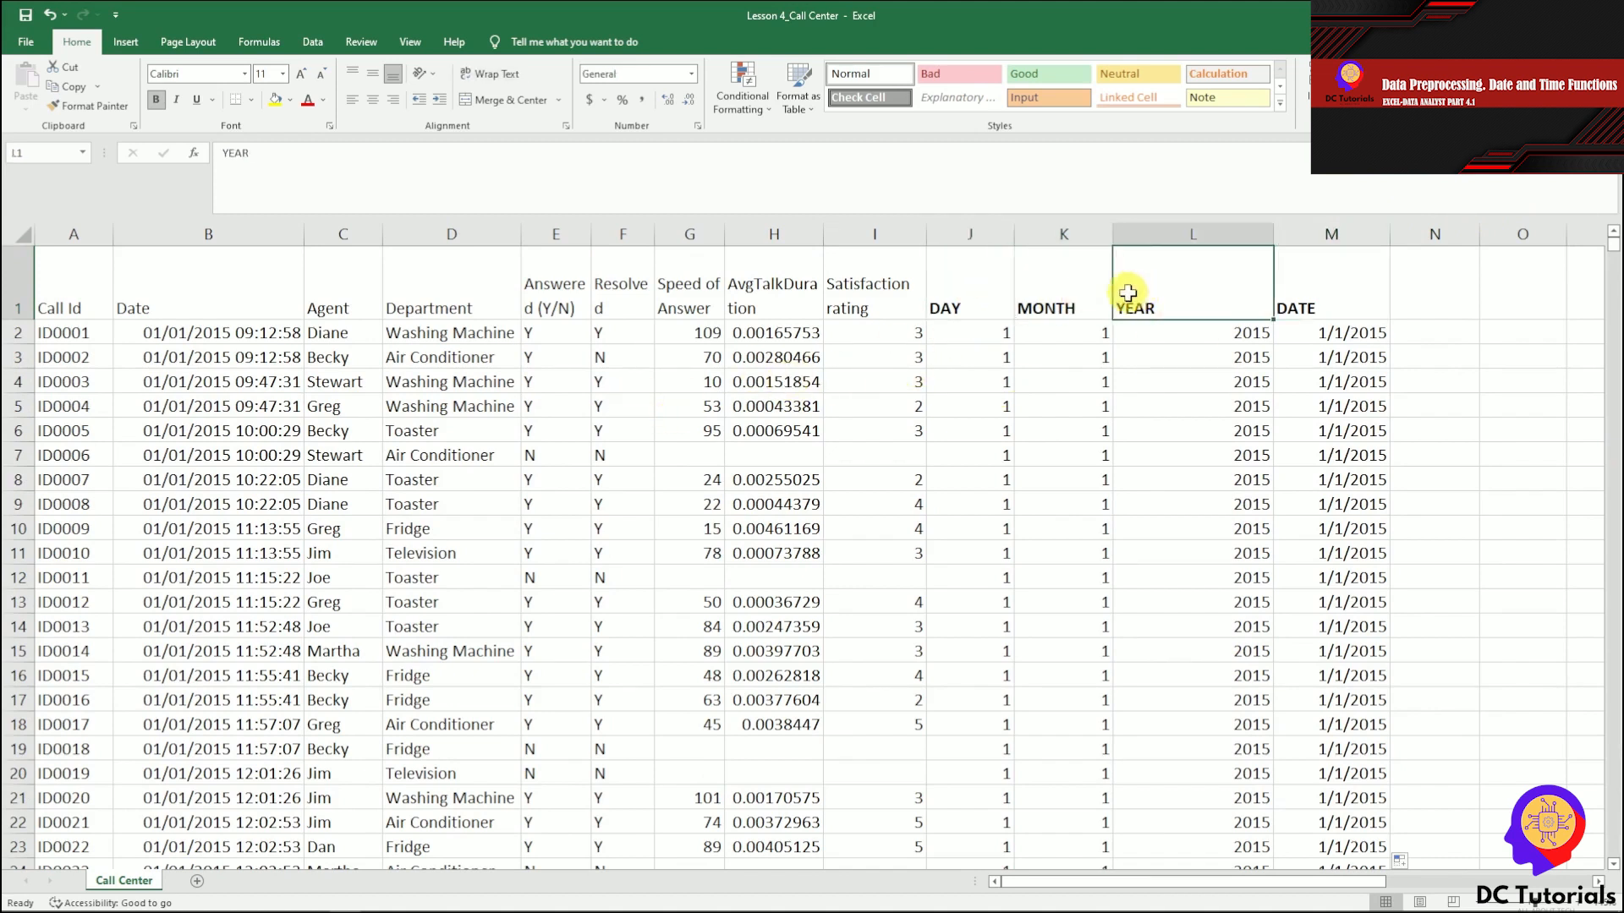
click(225, 234)
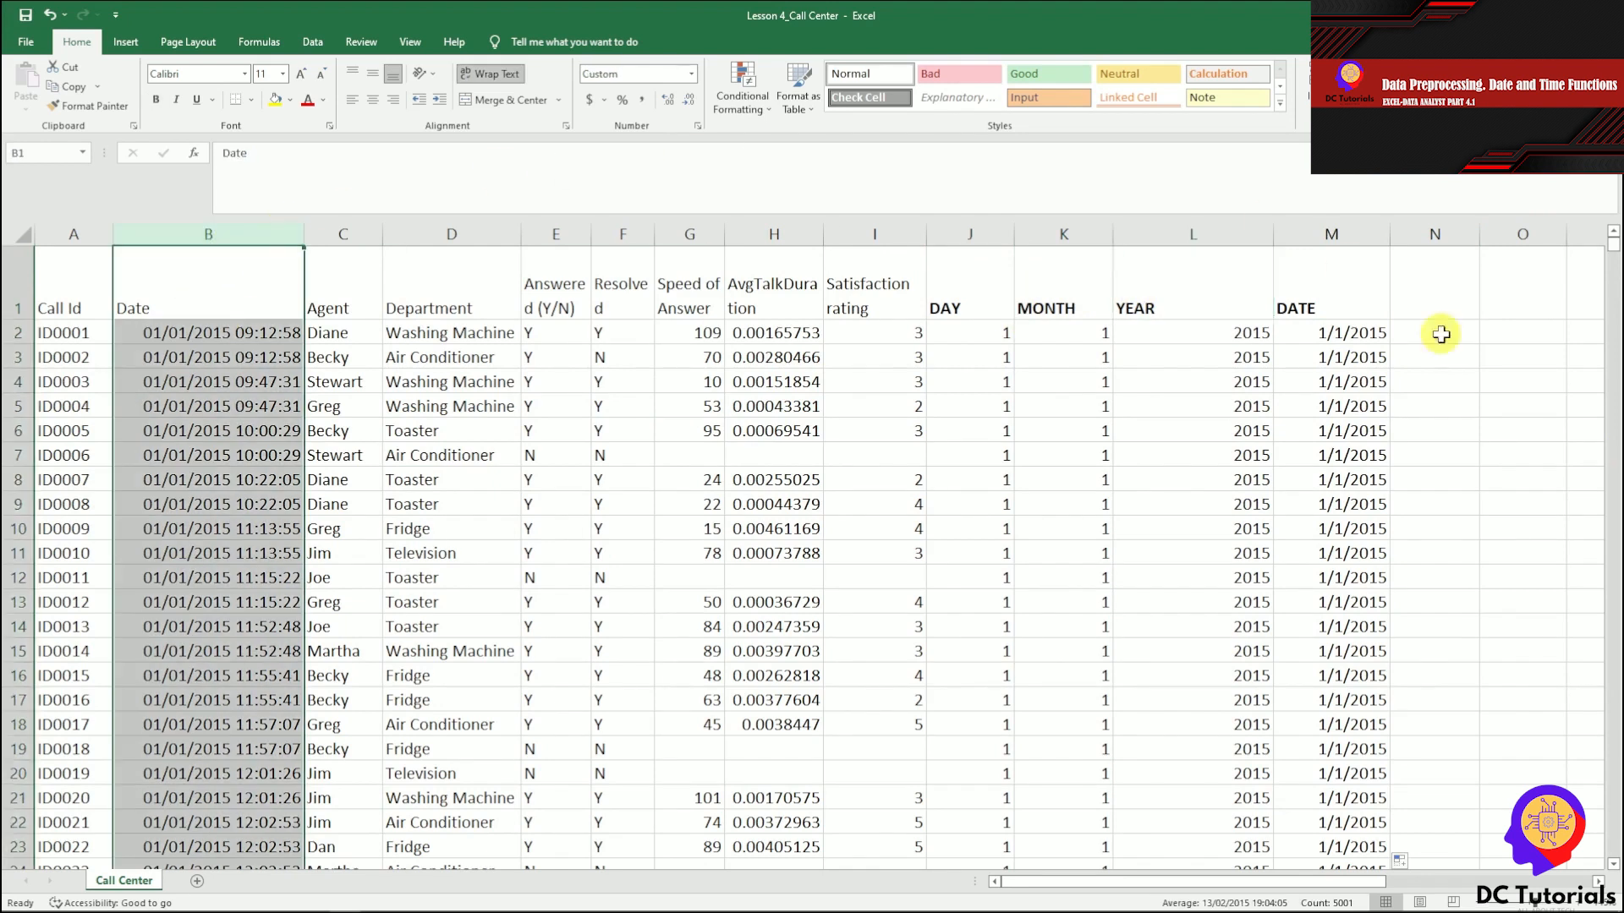
click(1348, 311)
click(1363, 335)
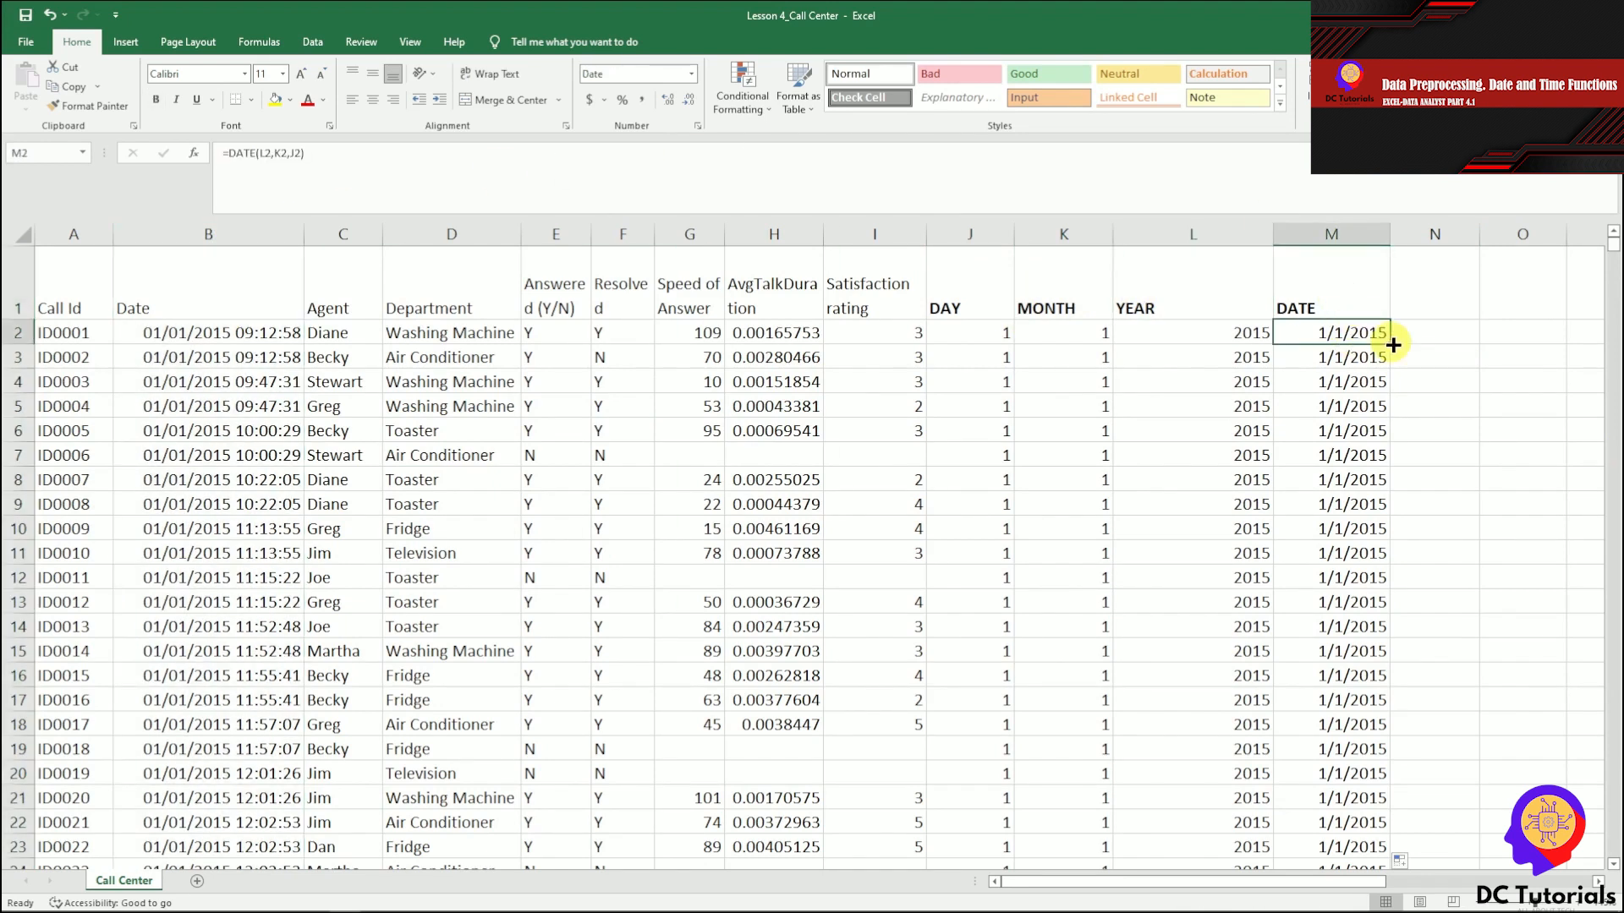
Step: Enter =DATE(2022,08,12) in cell N2 to build a date from literal year, month and day values
click(1436, 306)
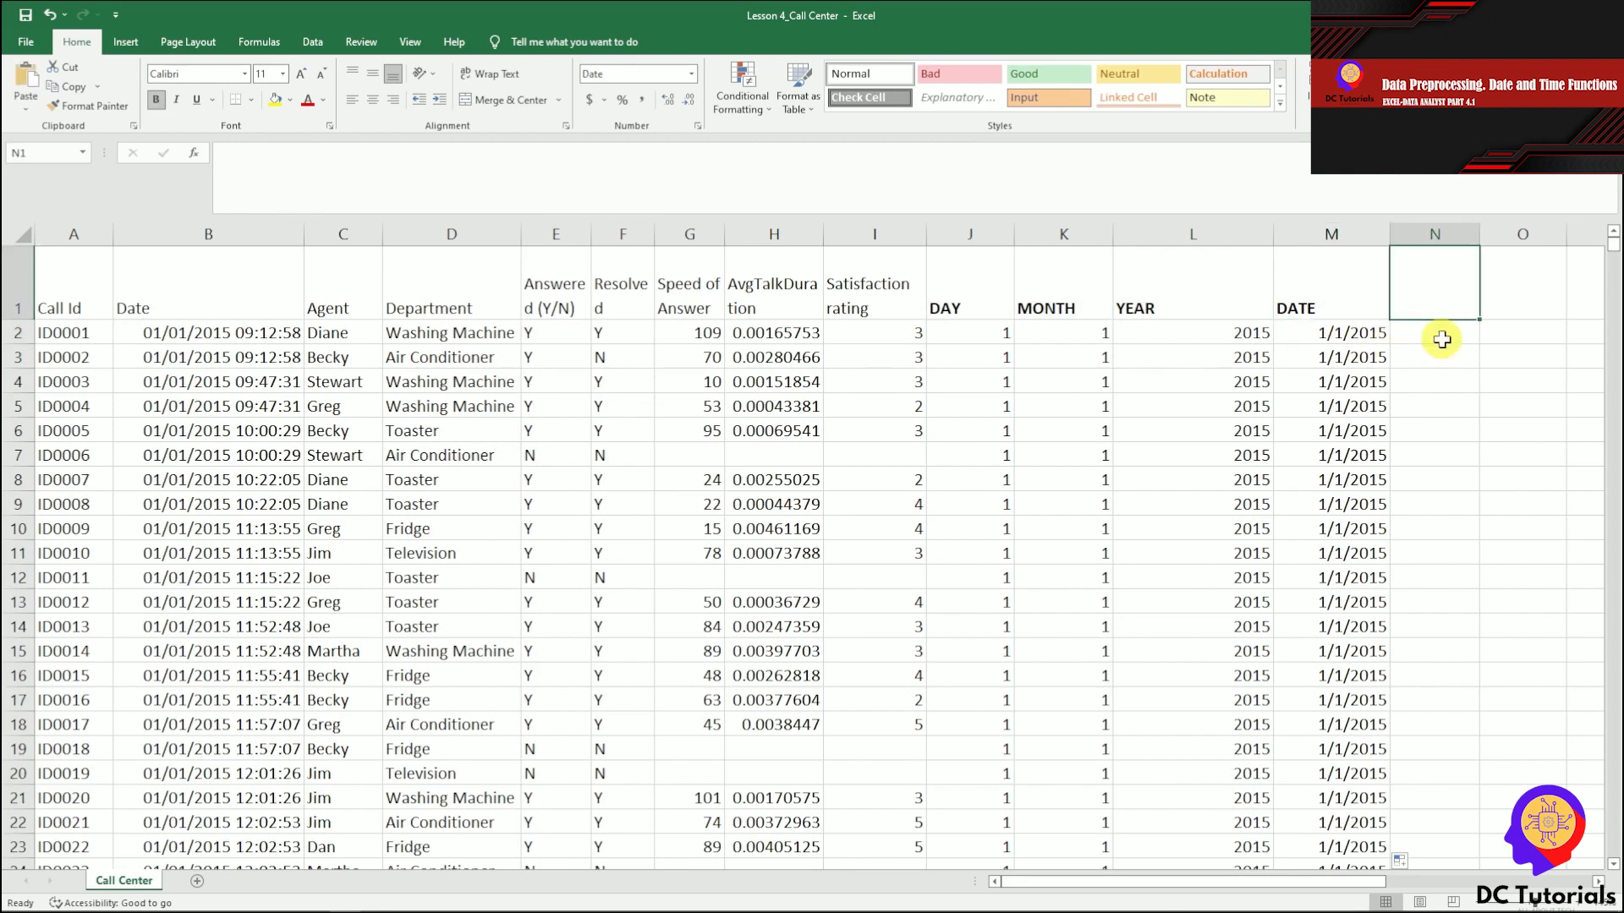
click(1442, 340)
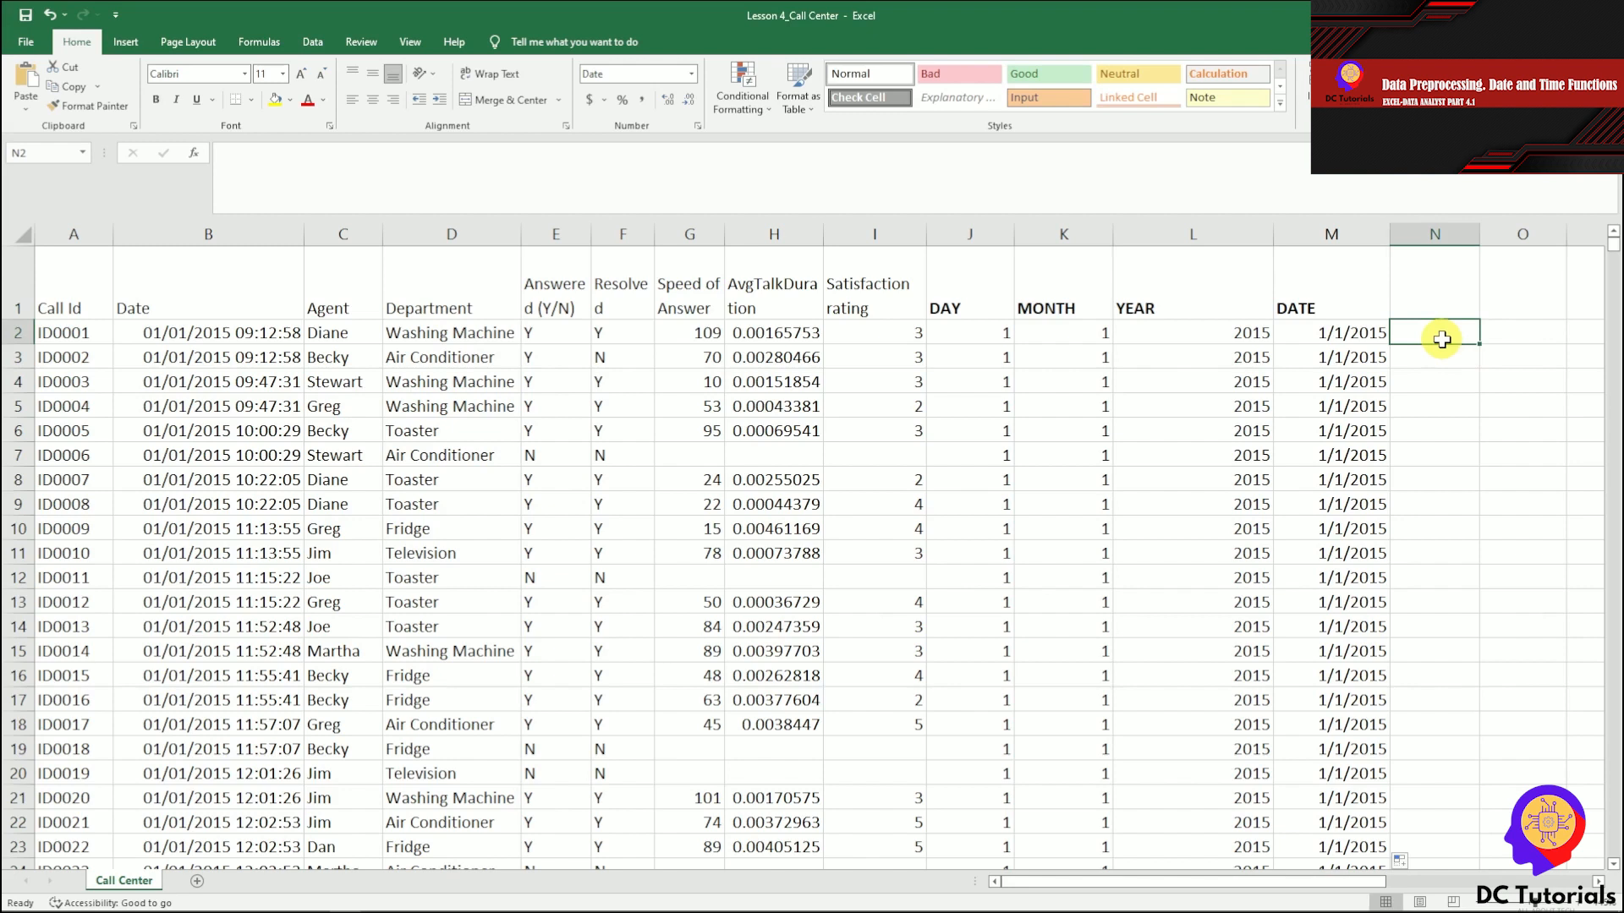
text(=DATE()
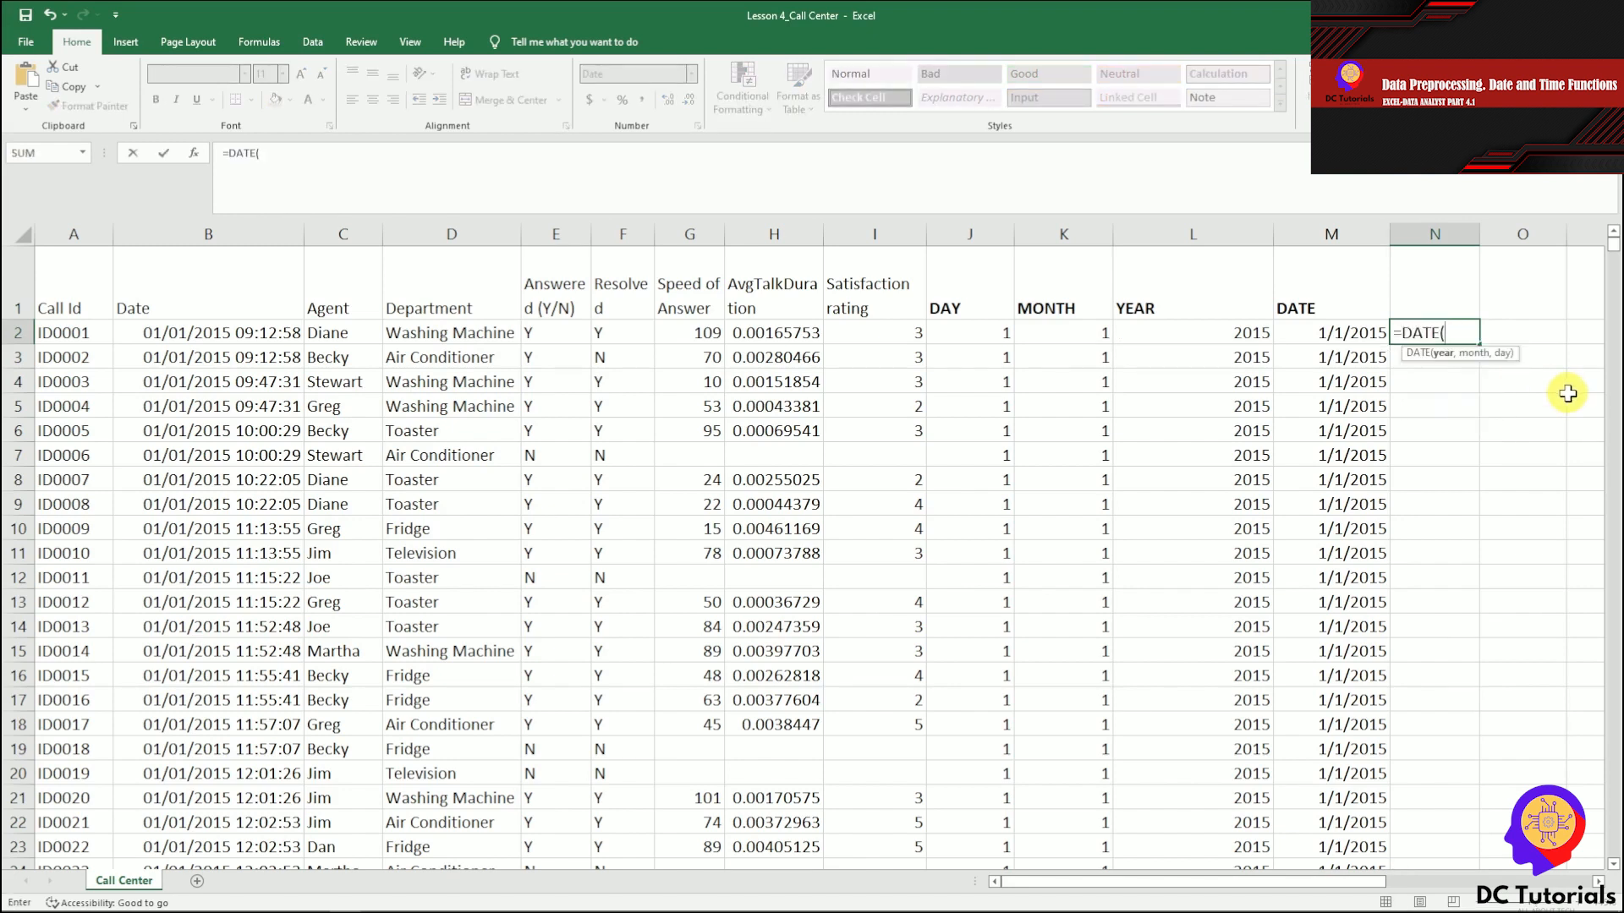
text(2022,08,)
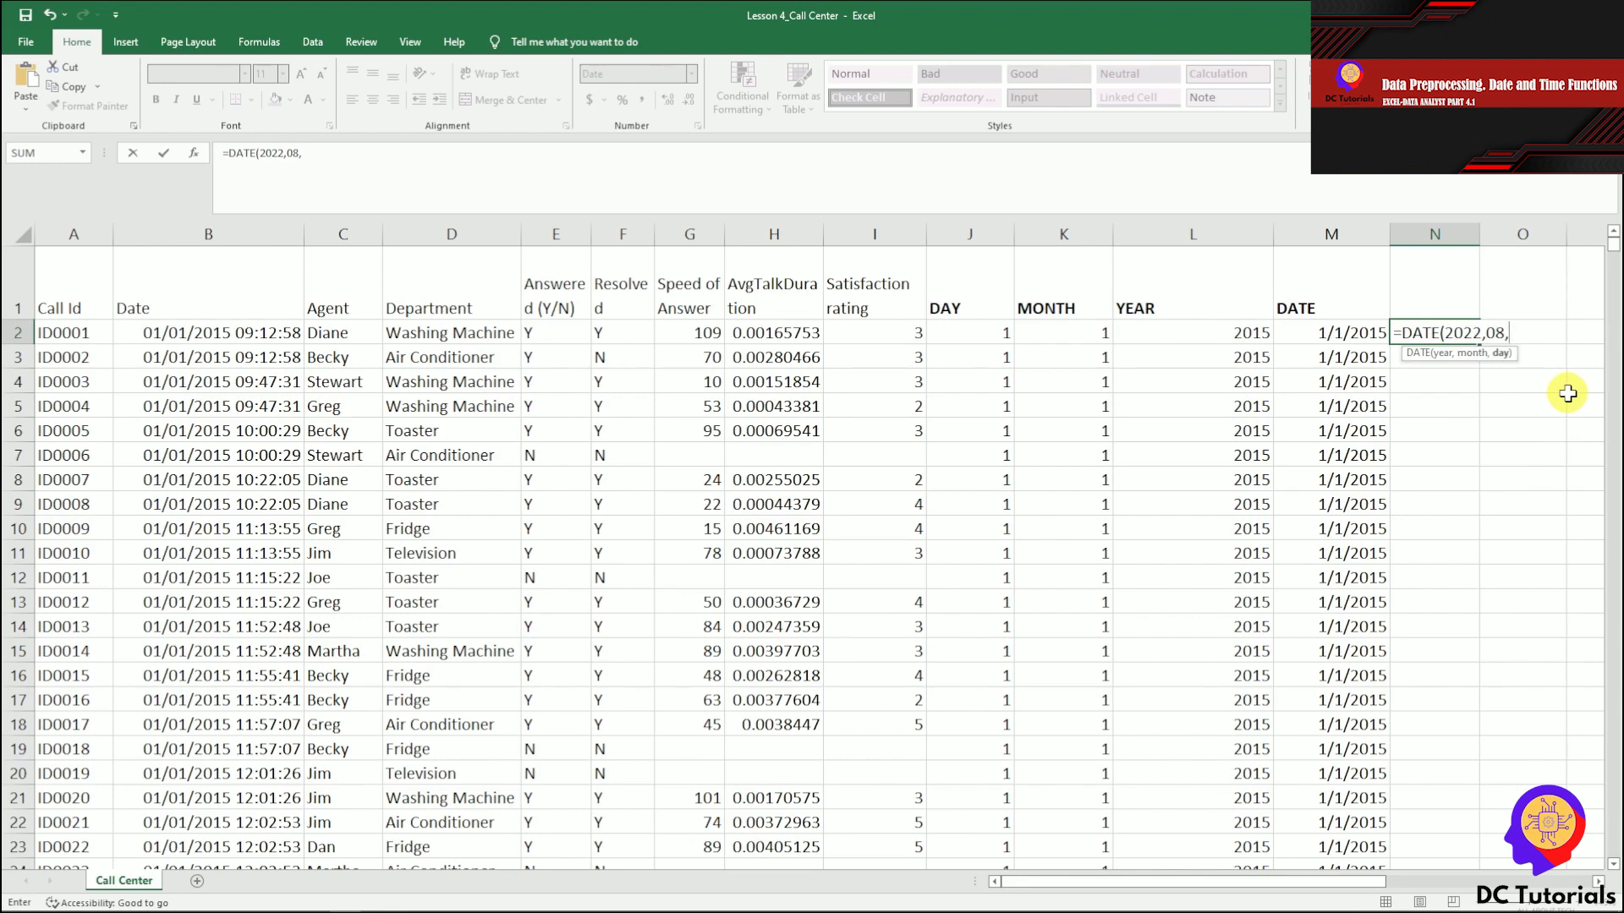
text(12))
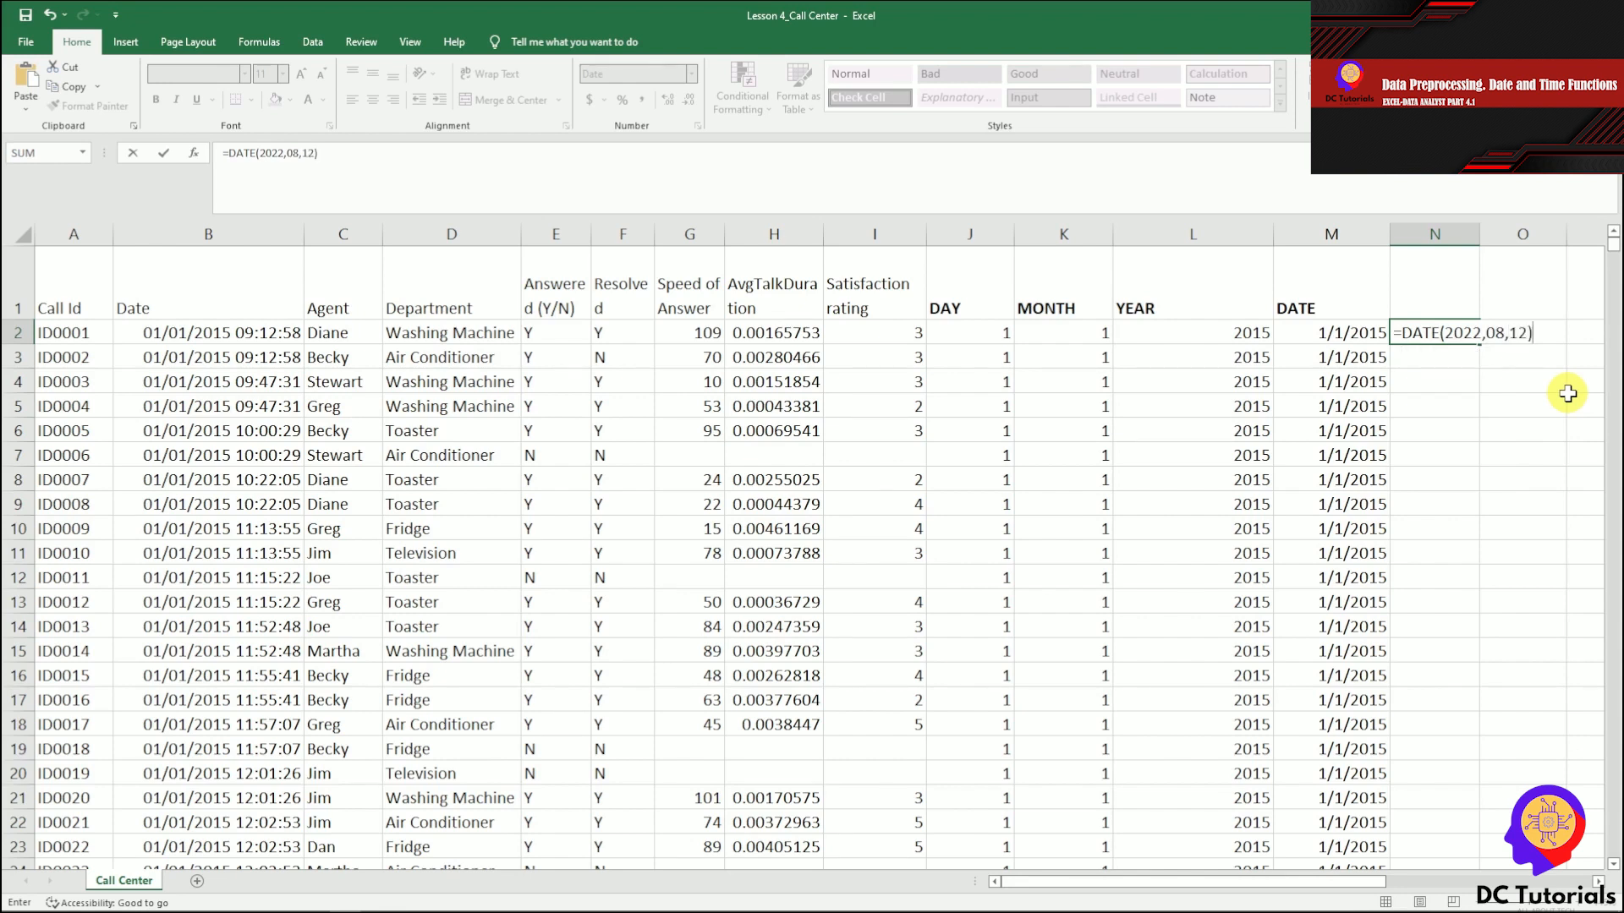
key(Return)
click(1459, 338)
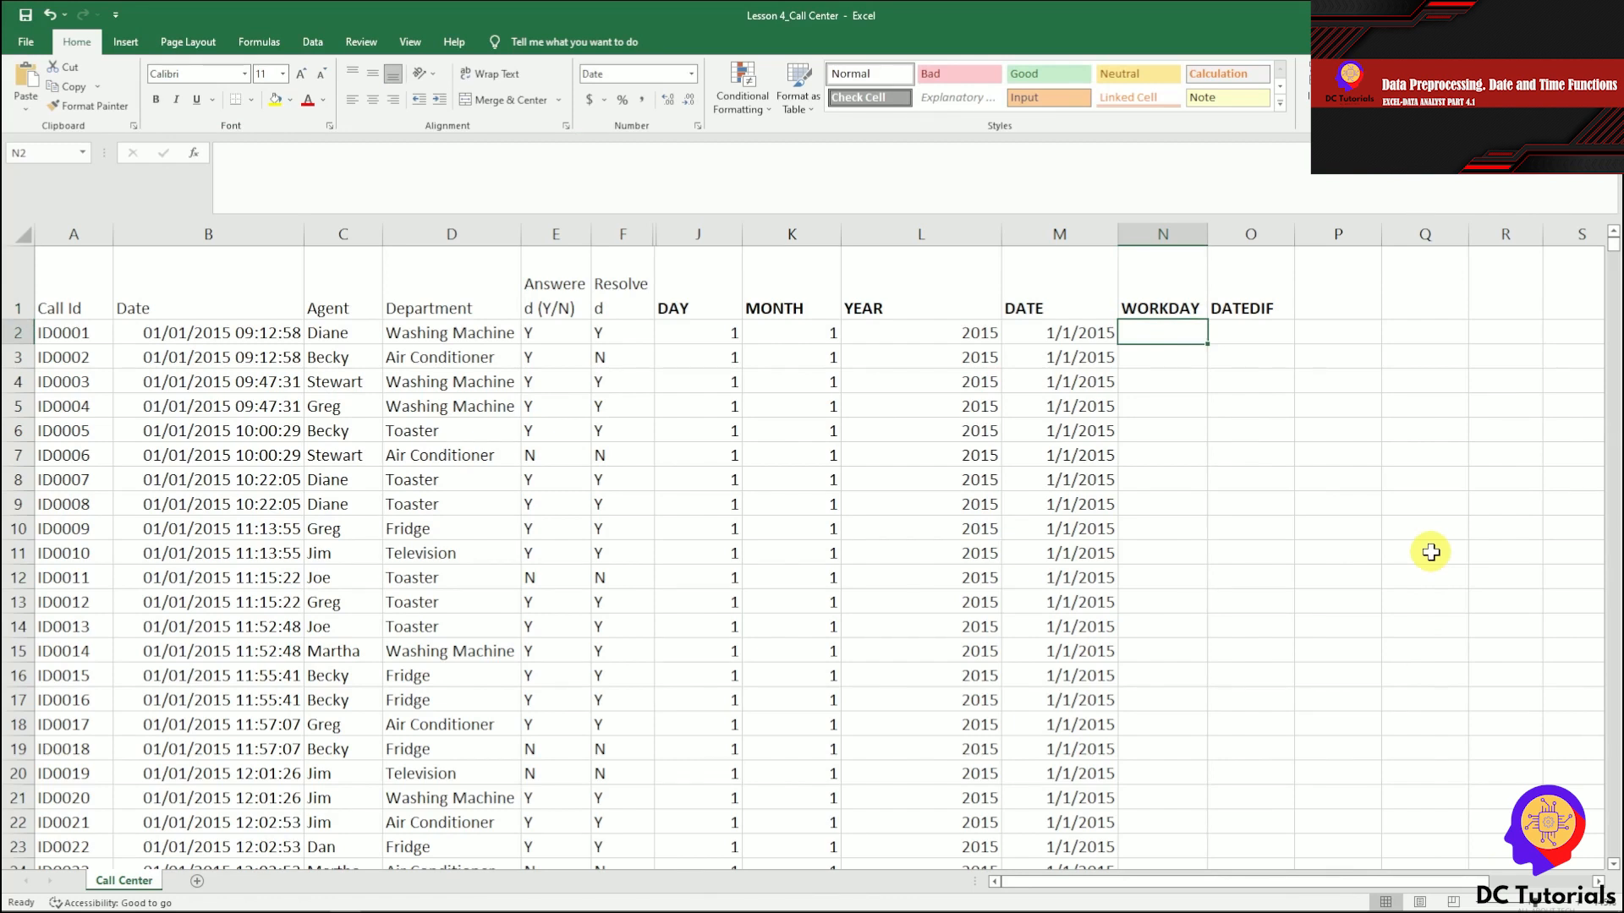
Step: Enter =WORKDAY(M2,15) in cell N2 to get the date 15 working days after the first call's date
text(=wo)
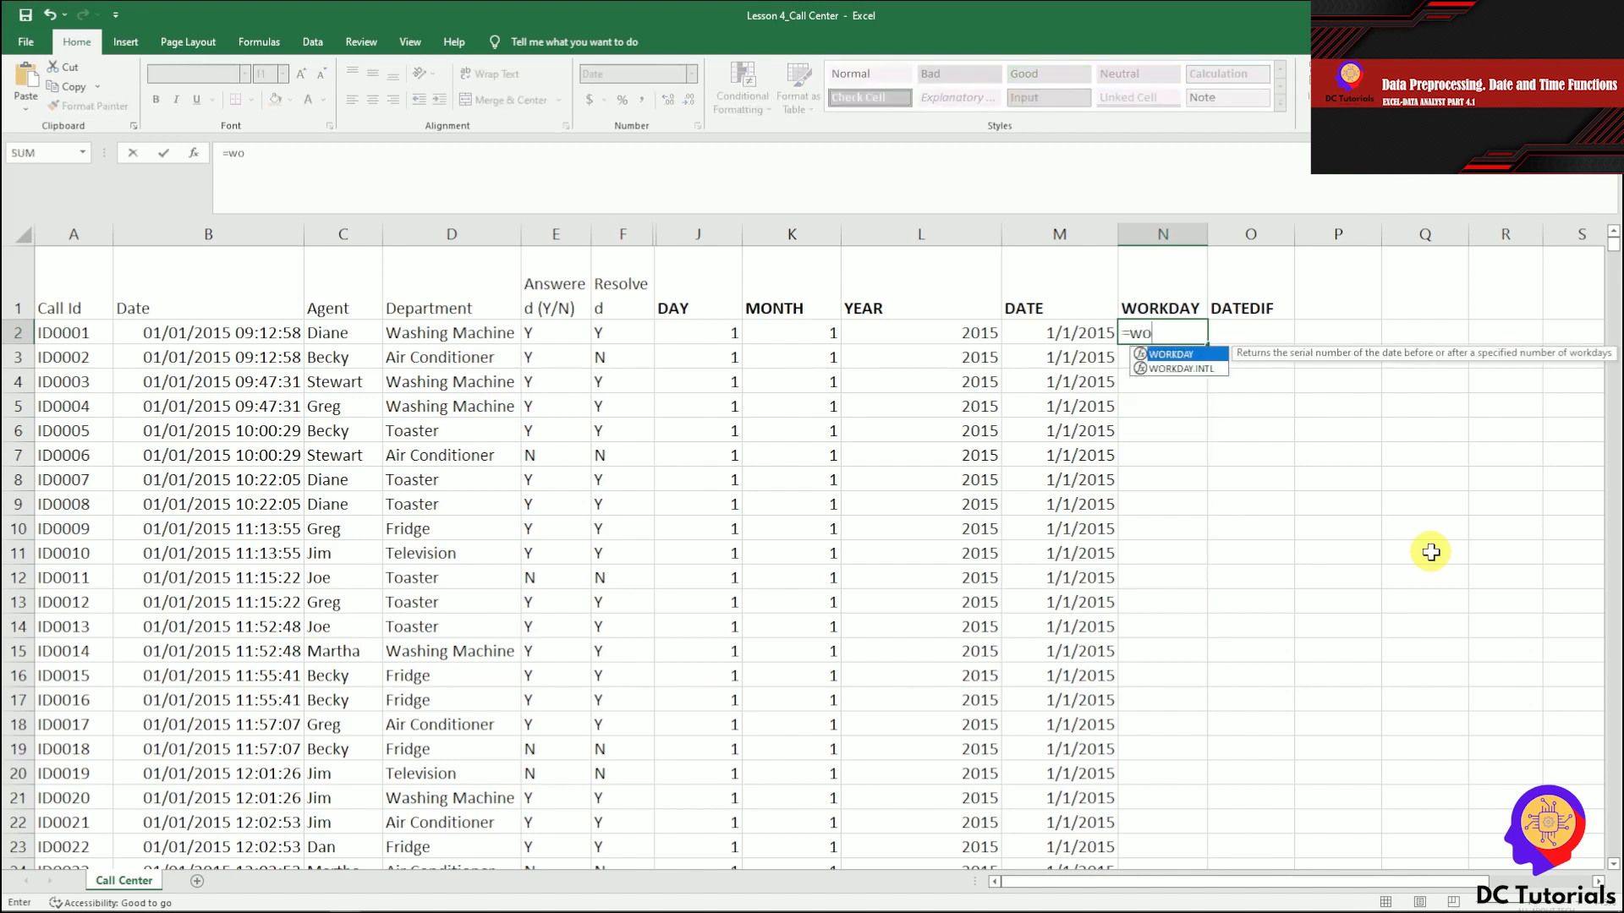
text(rkday()
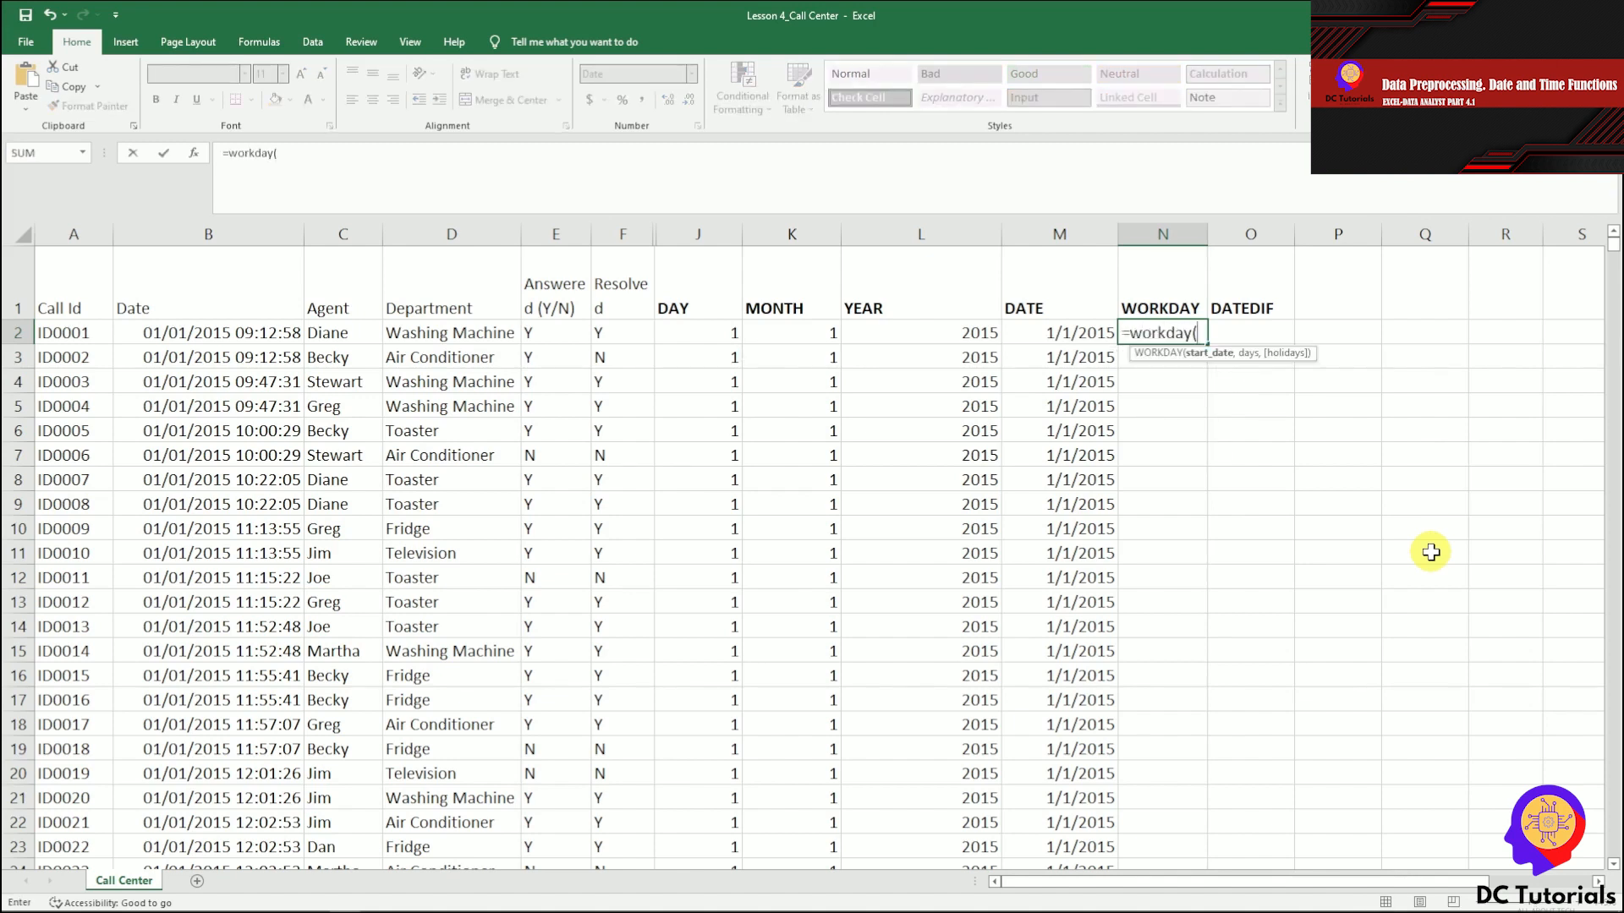
key(Left)
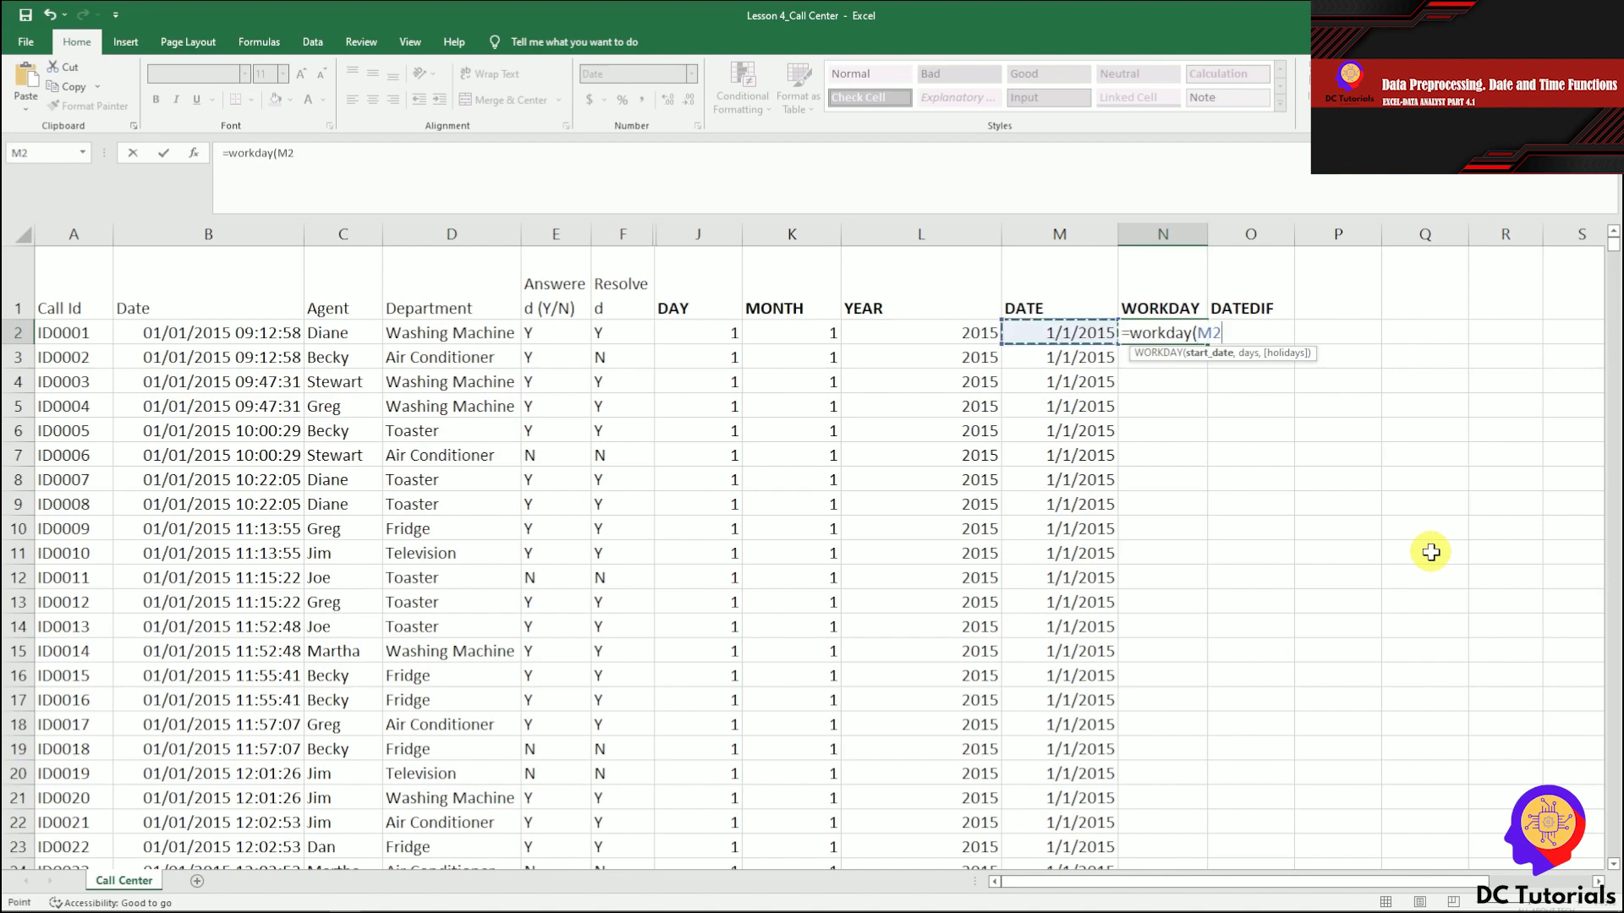
text(,)
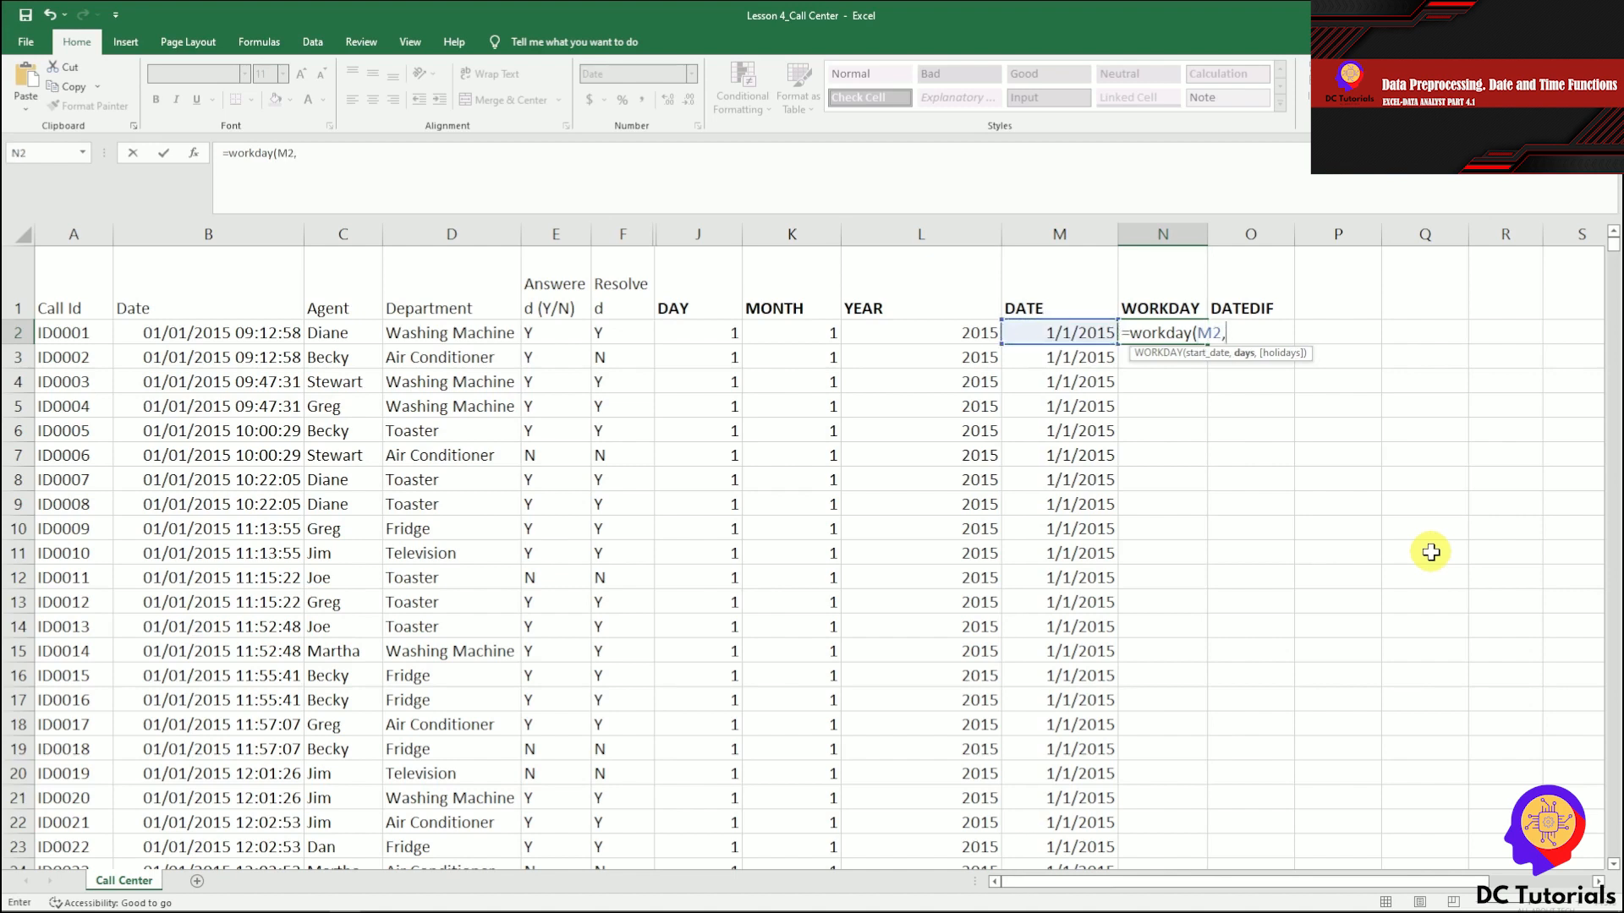
text(15,)
key(BackSpace)
text())
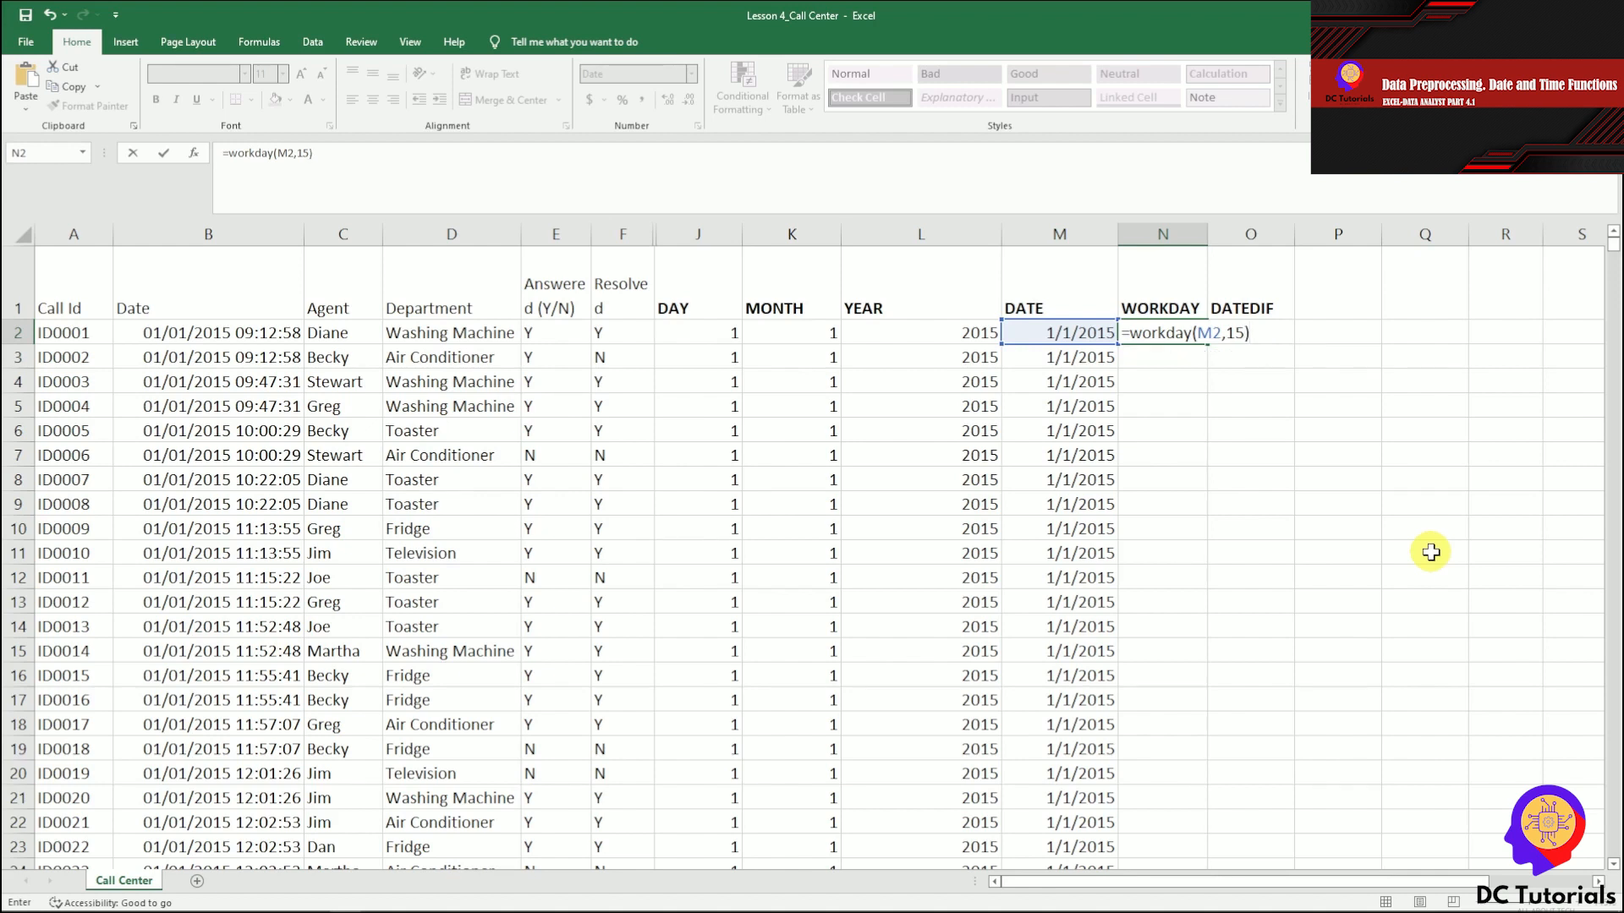
key(Return)
Step: Fill the WORKDAY formula in N2 down to the last data row and compare N2 with the start date in M2
key(Up)
key(ctrl+c)
key(Left)
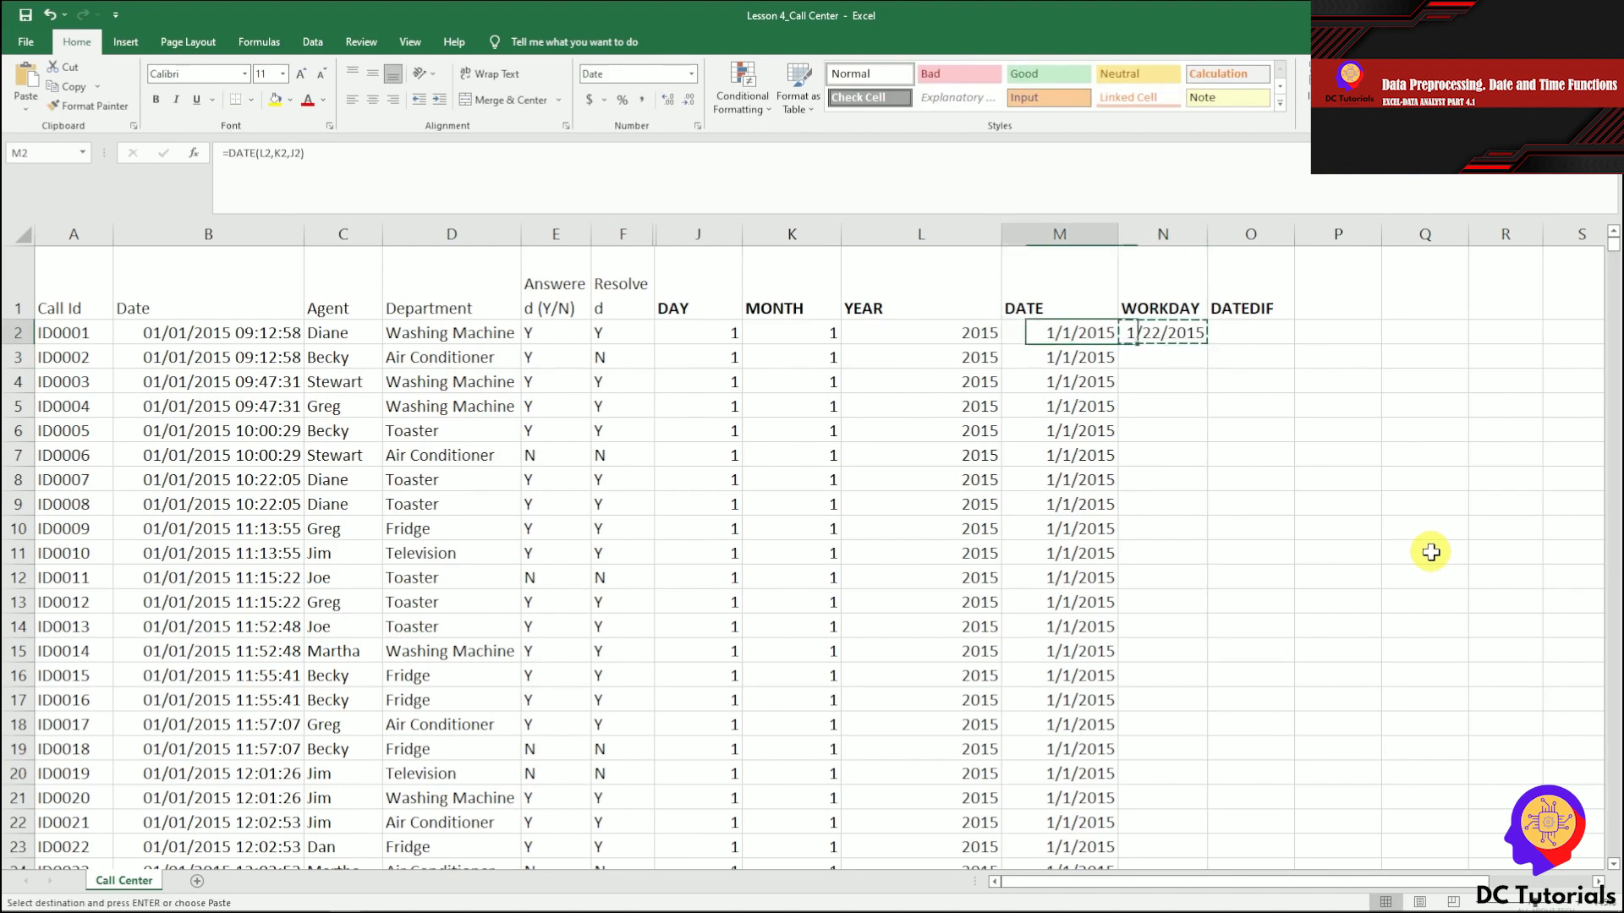
key(Right)
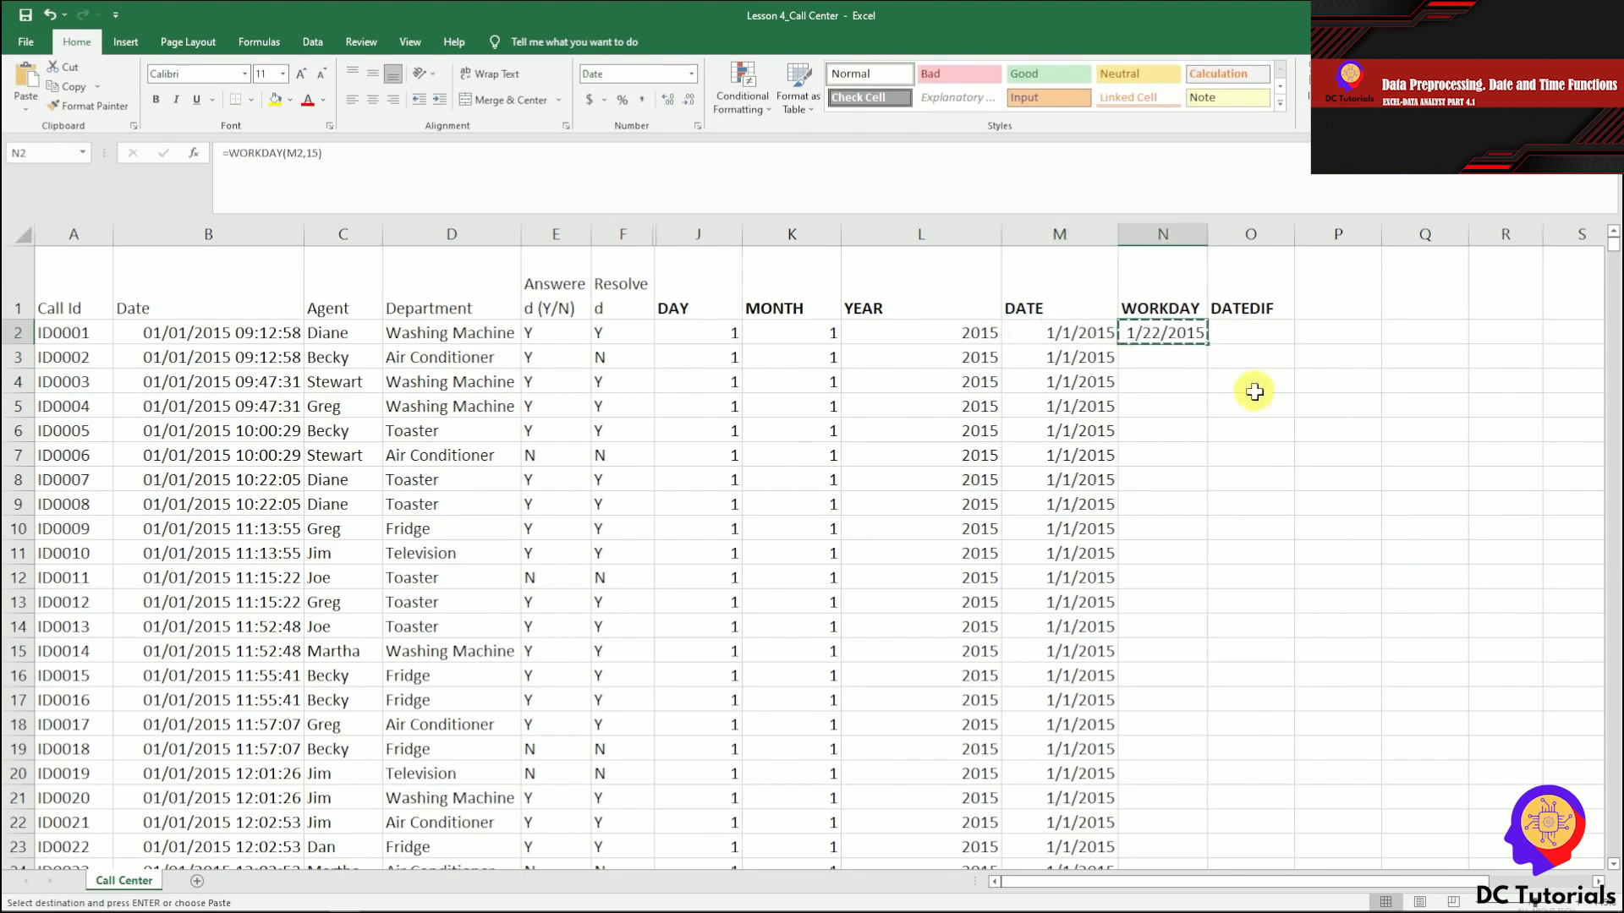
double_click(1207, 343)
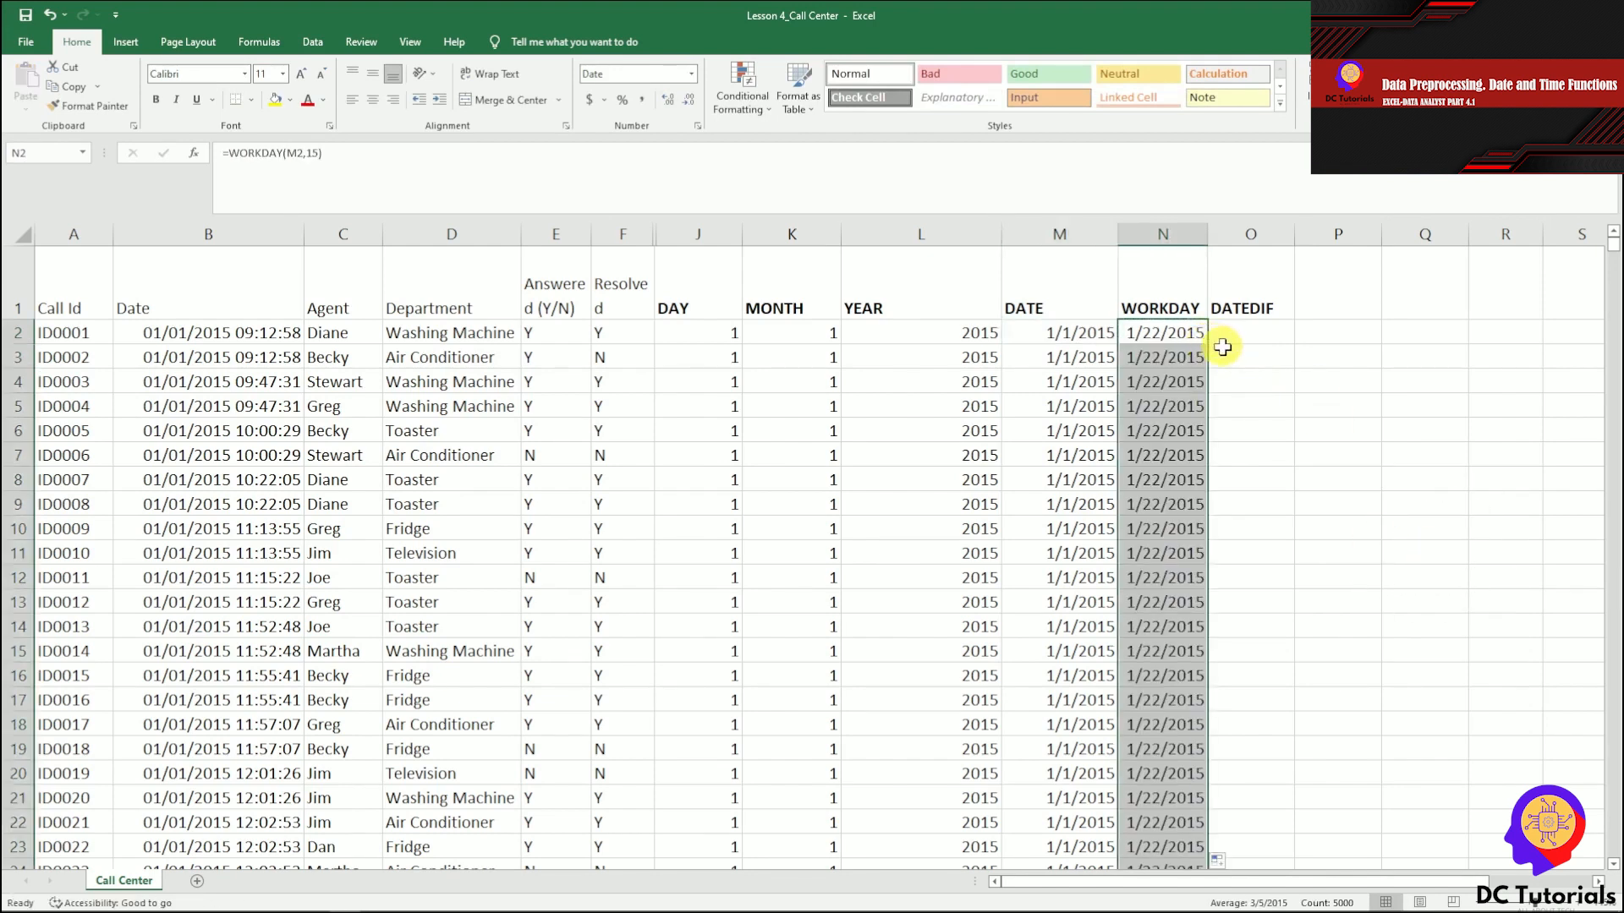
click(1223, 342)
click(1163, 333)
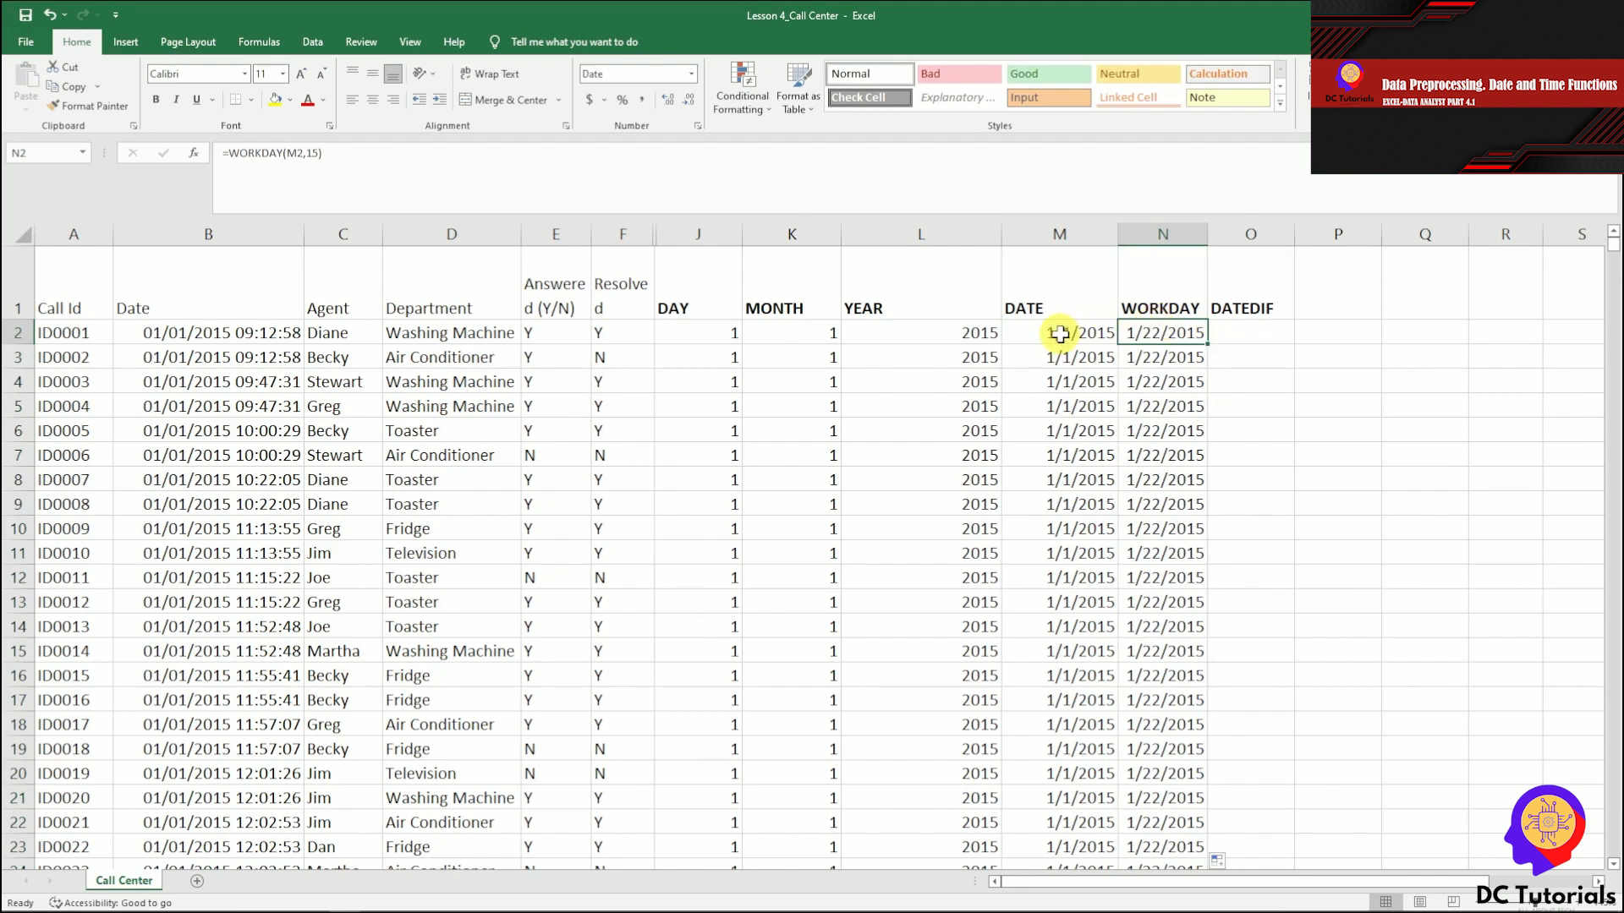
click(1059, 334)
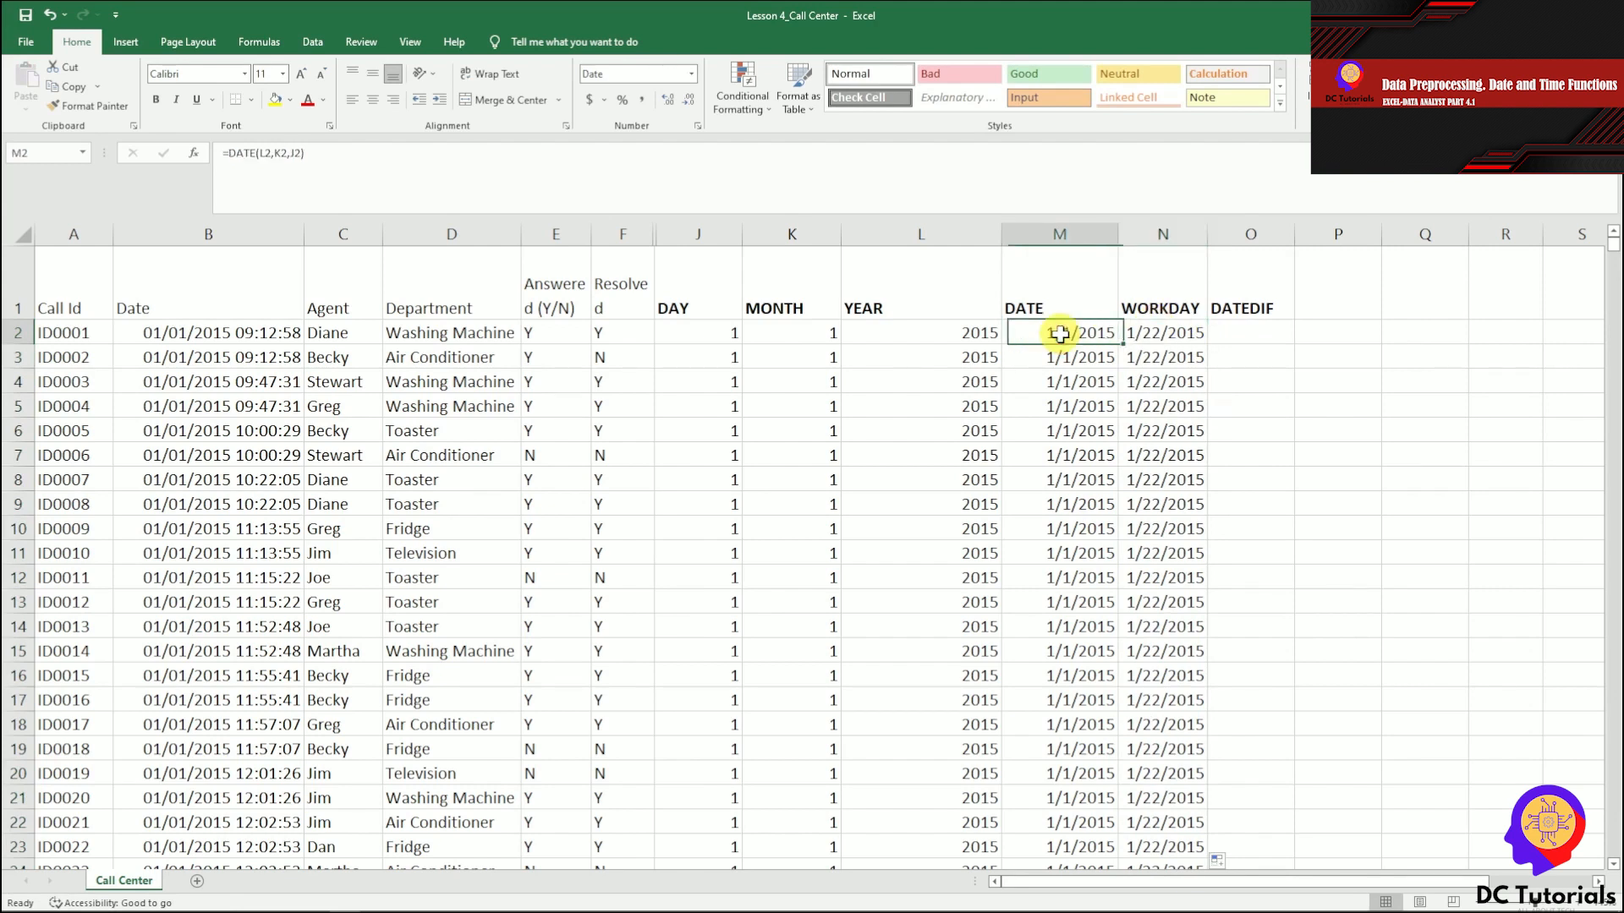
click(1182, 335)
Step: Enter =DATEDIF(M2,N2,"d") in cell O2 to count the days between the DATE and WORKDAY values
key(Right)
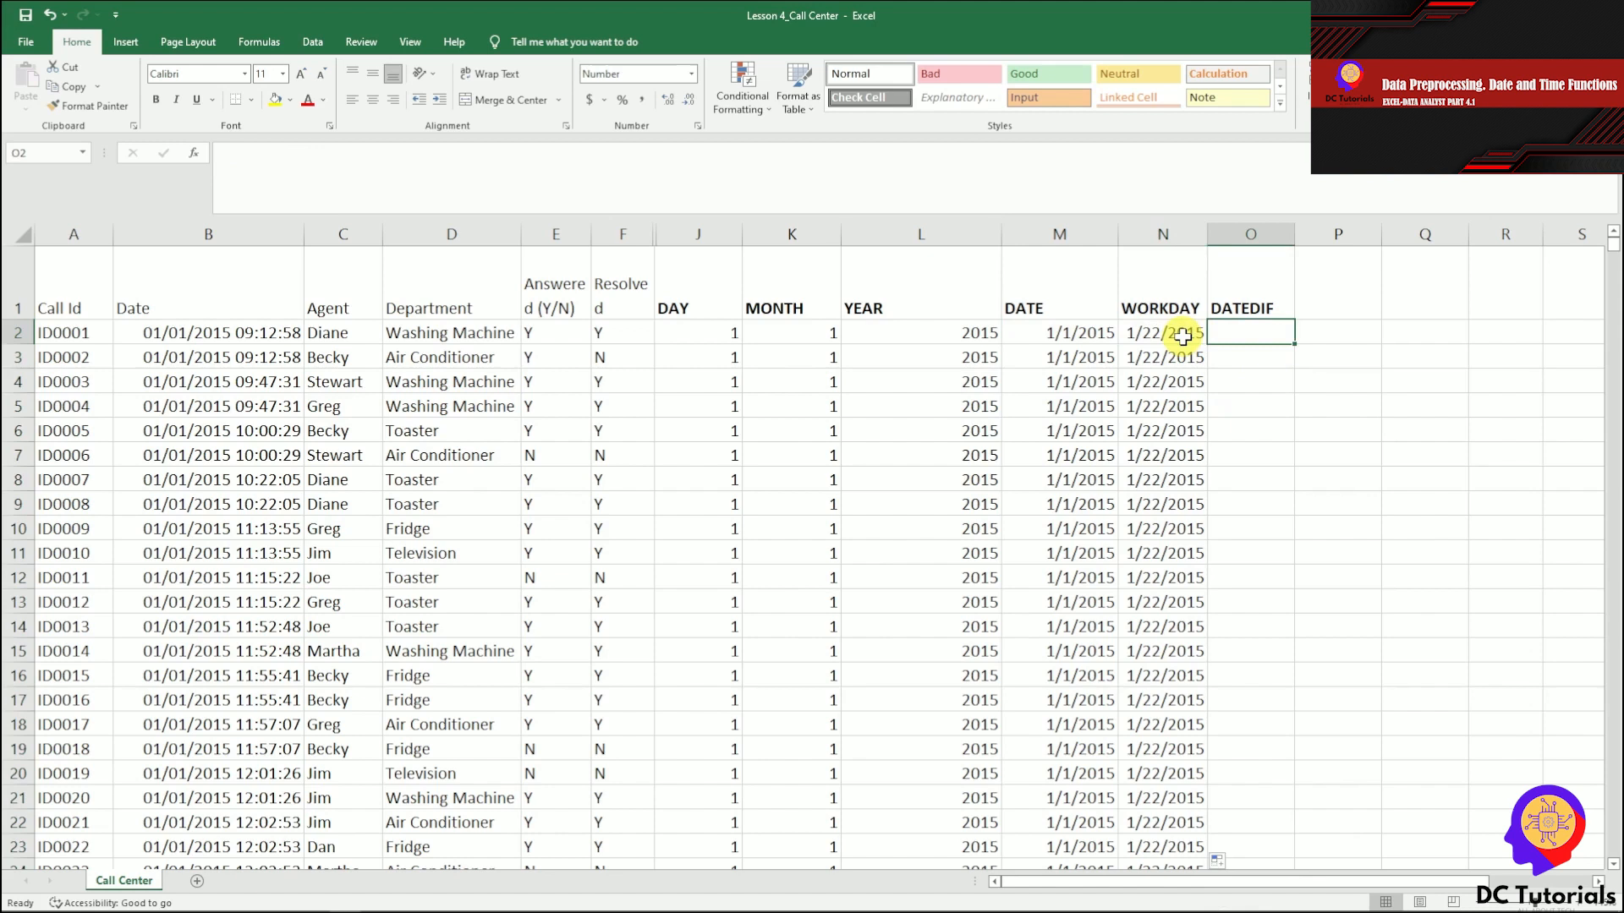
key(Up)
key(Down)
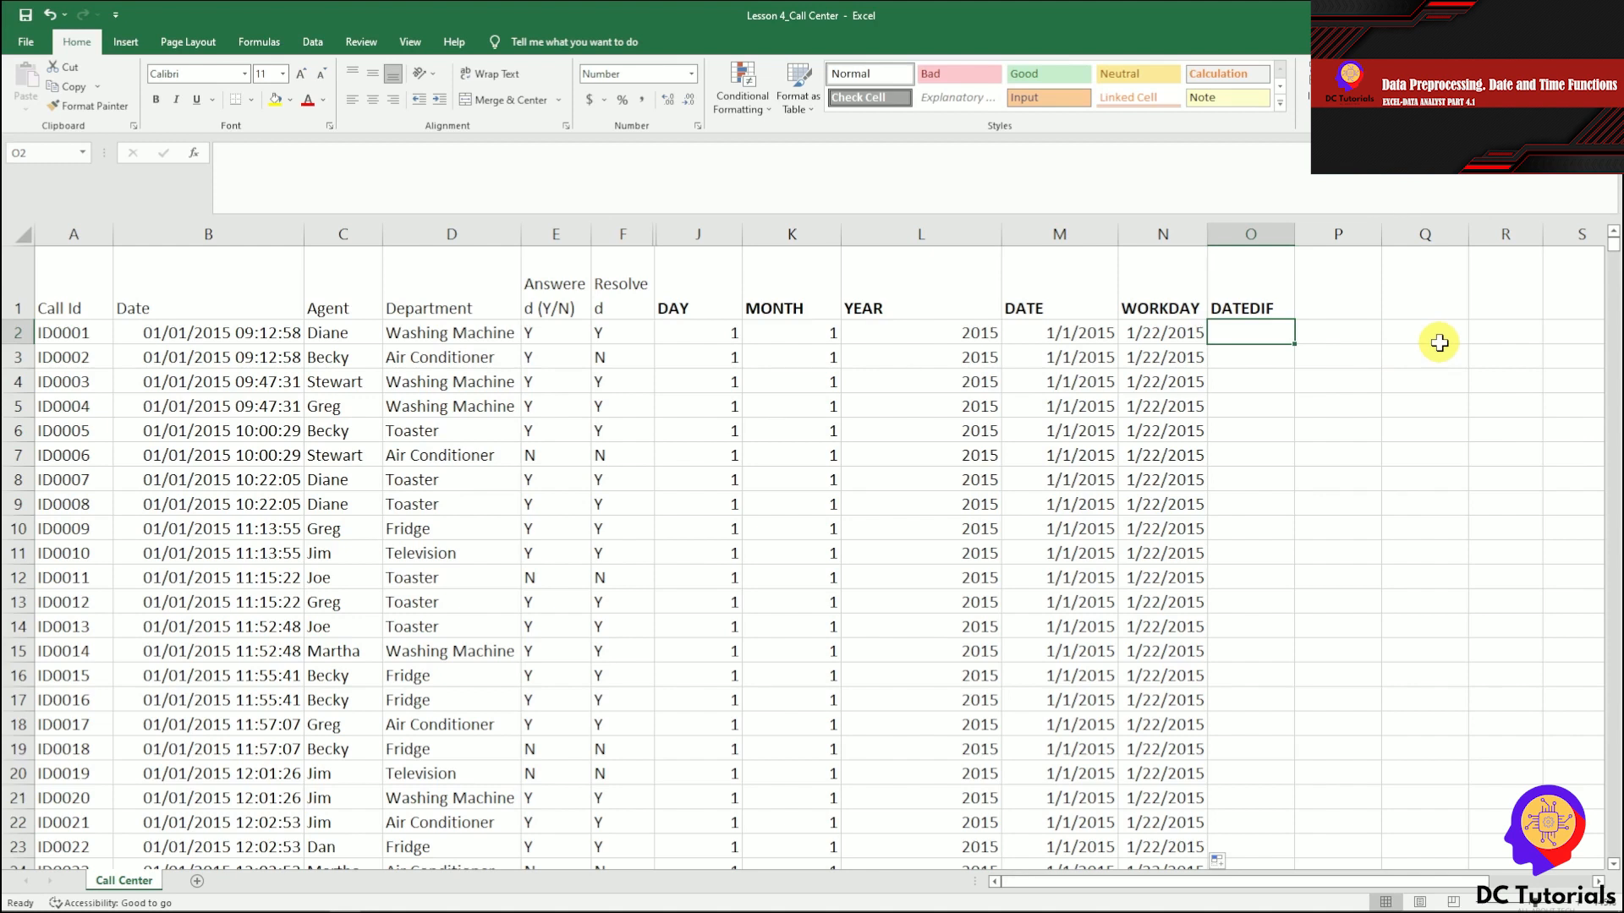
text(=)
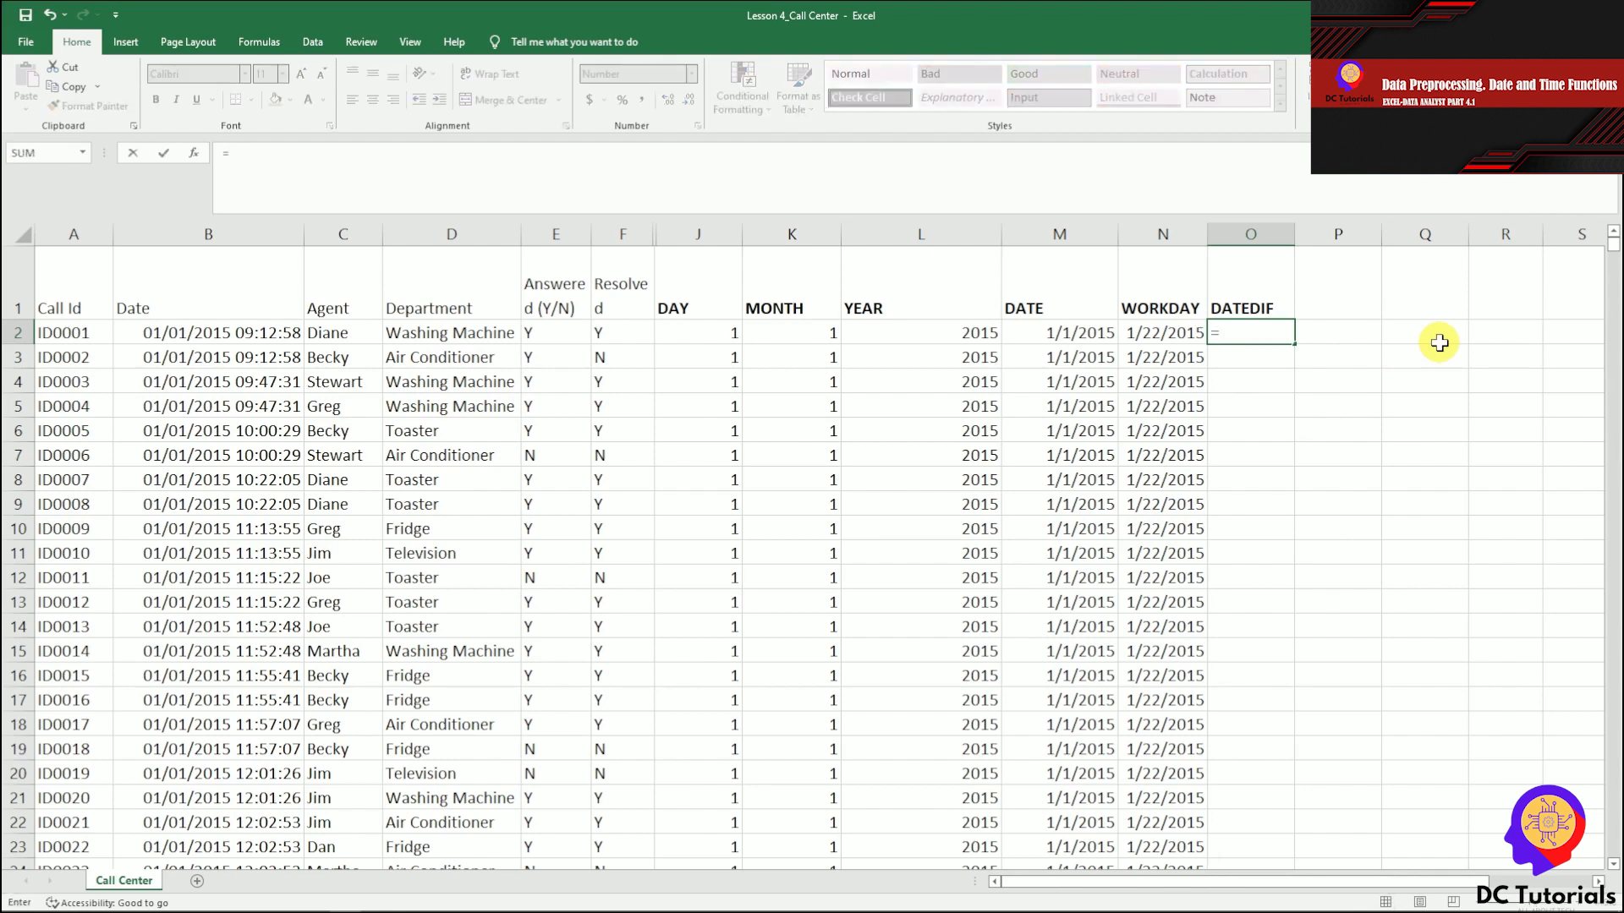
text(da)
text(re)
key(BackSpace)
key(BackSpace)
text(te)
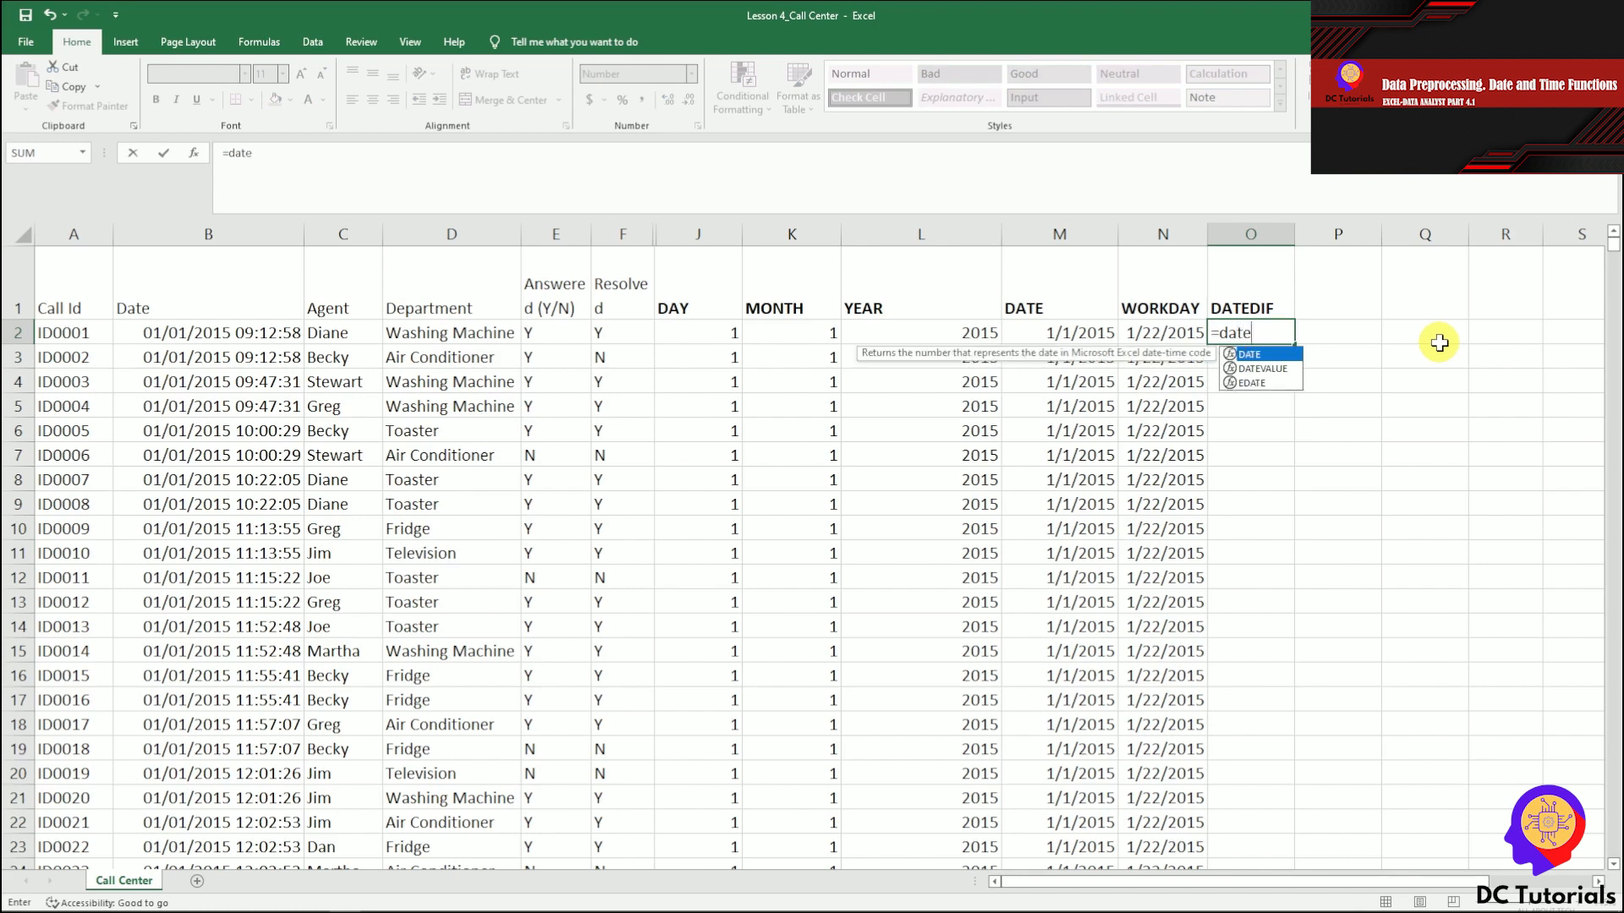
text(dif()
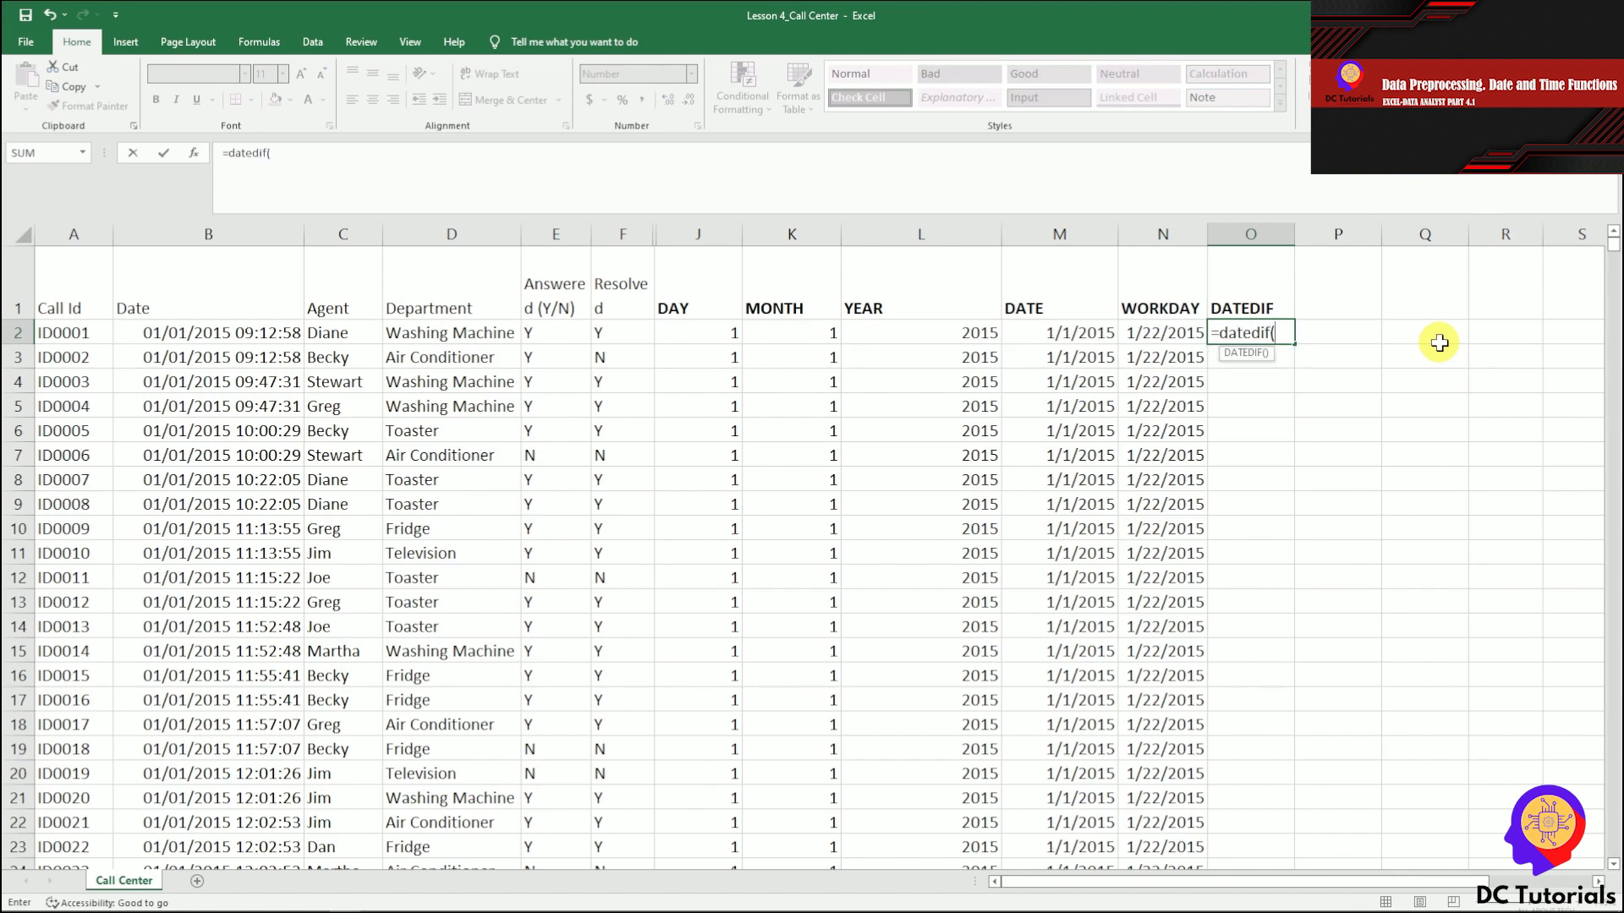
key(Left)
key(Left)
text(,)
key(Left)
text(,)
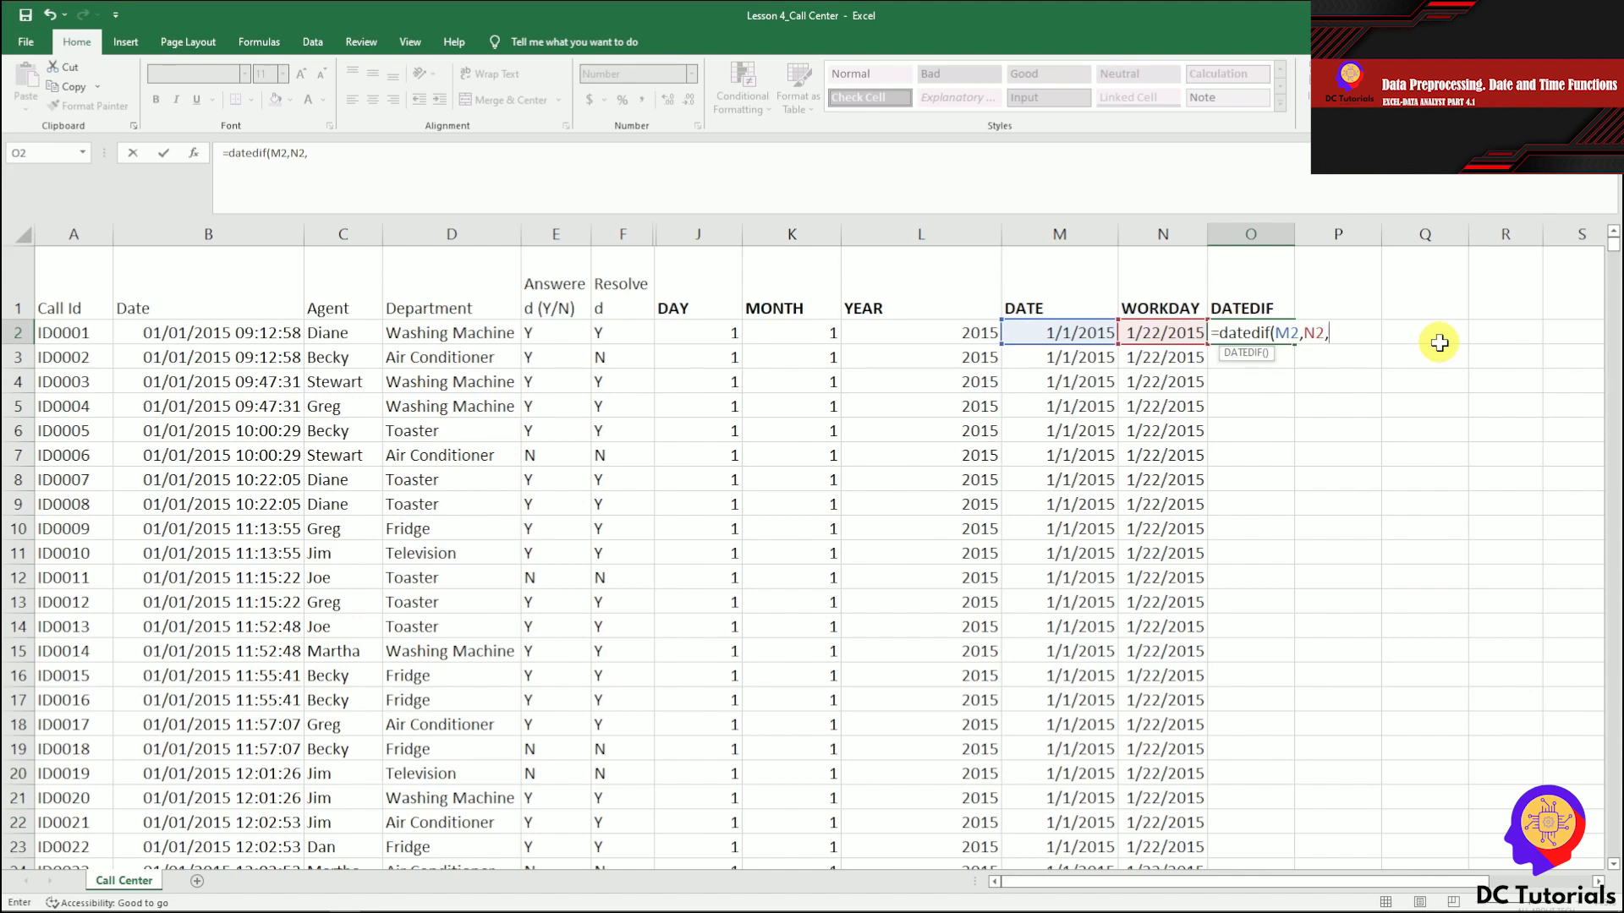
text("d"))
key(Return)
key(Up)
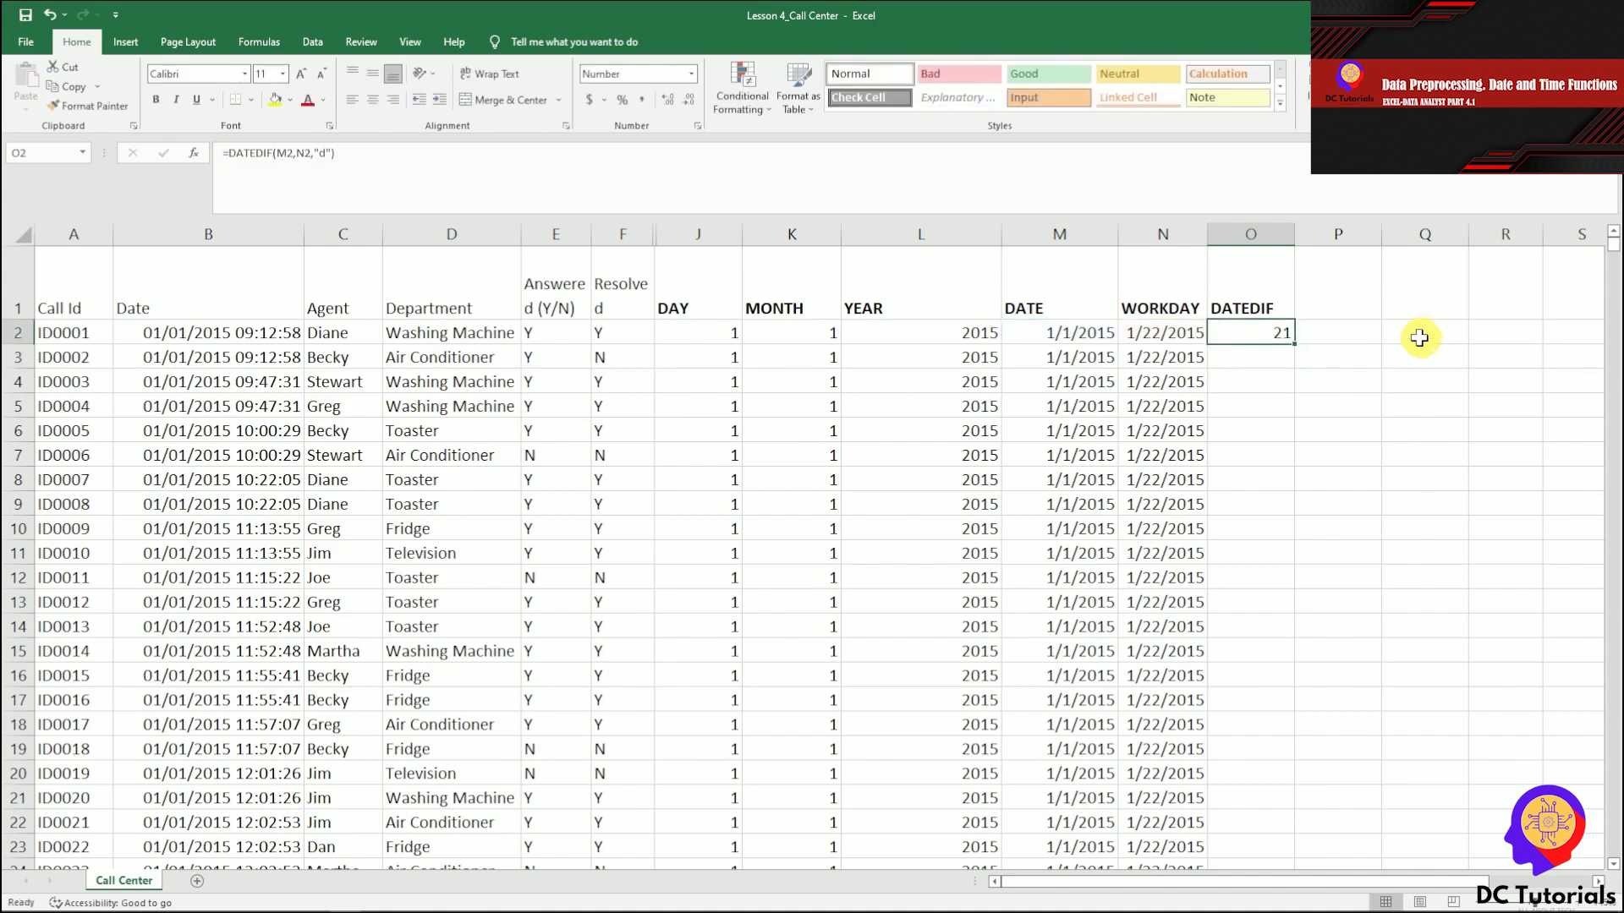
Step: Fill the DATEDIF formula in O2 down to the last data row and compare O2 with the dates in M2 and N2
double_click(1294, 344)
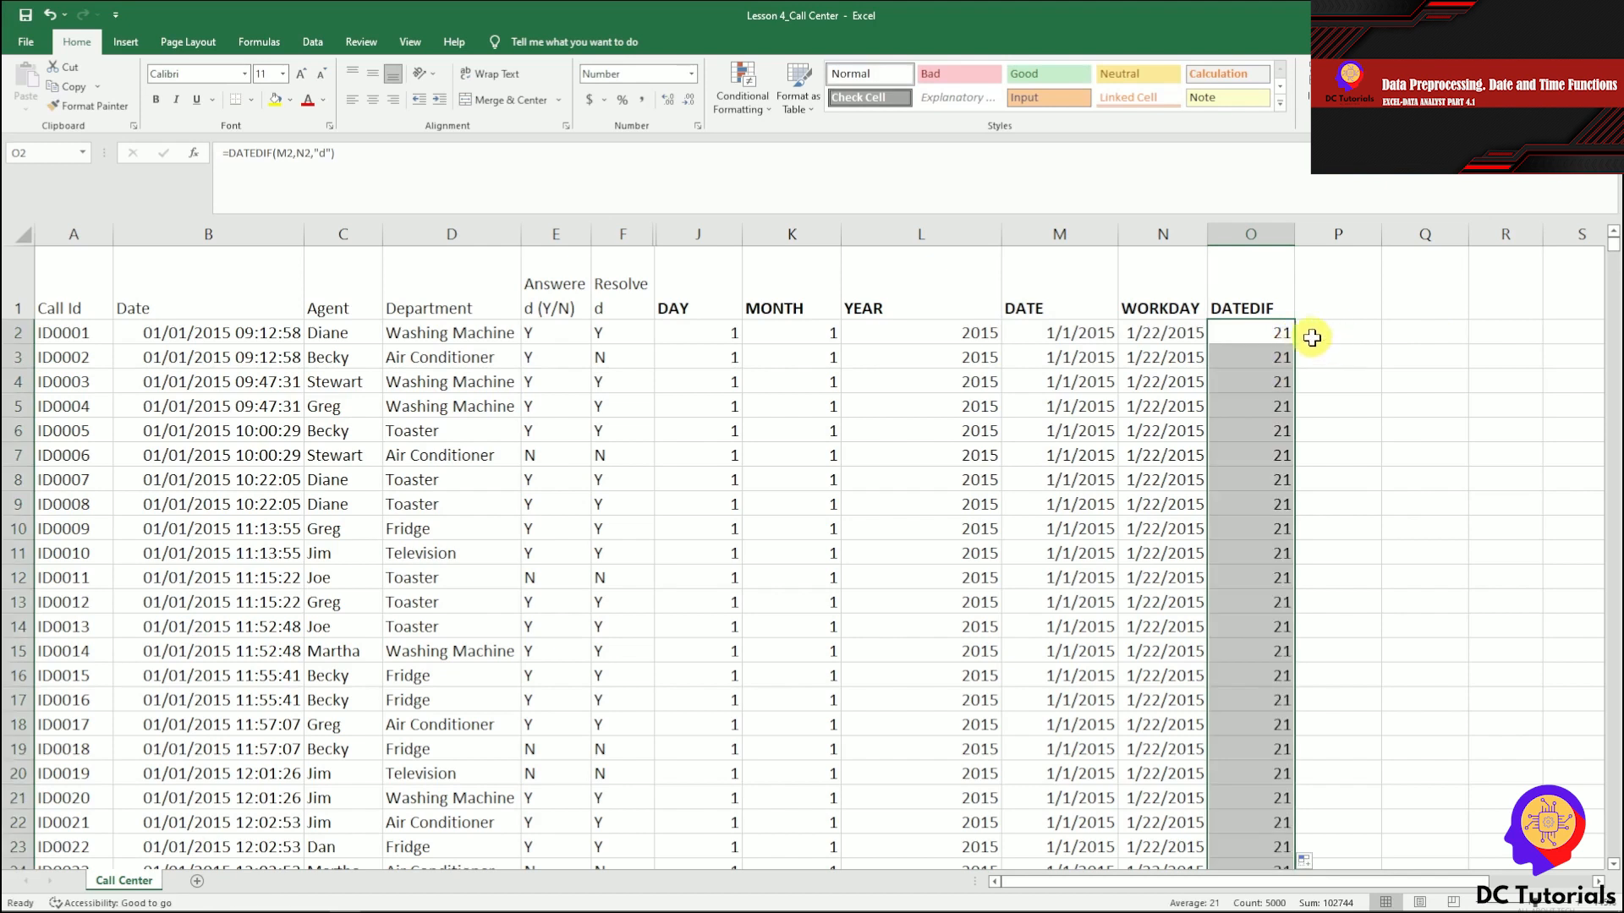
click(1263, 333)
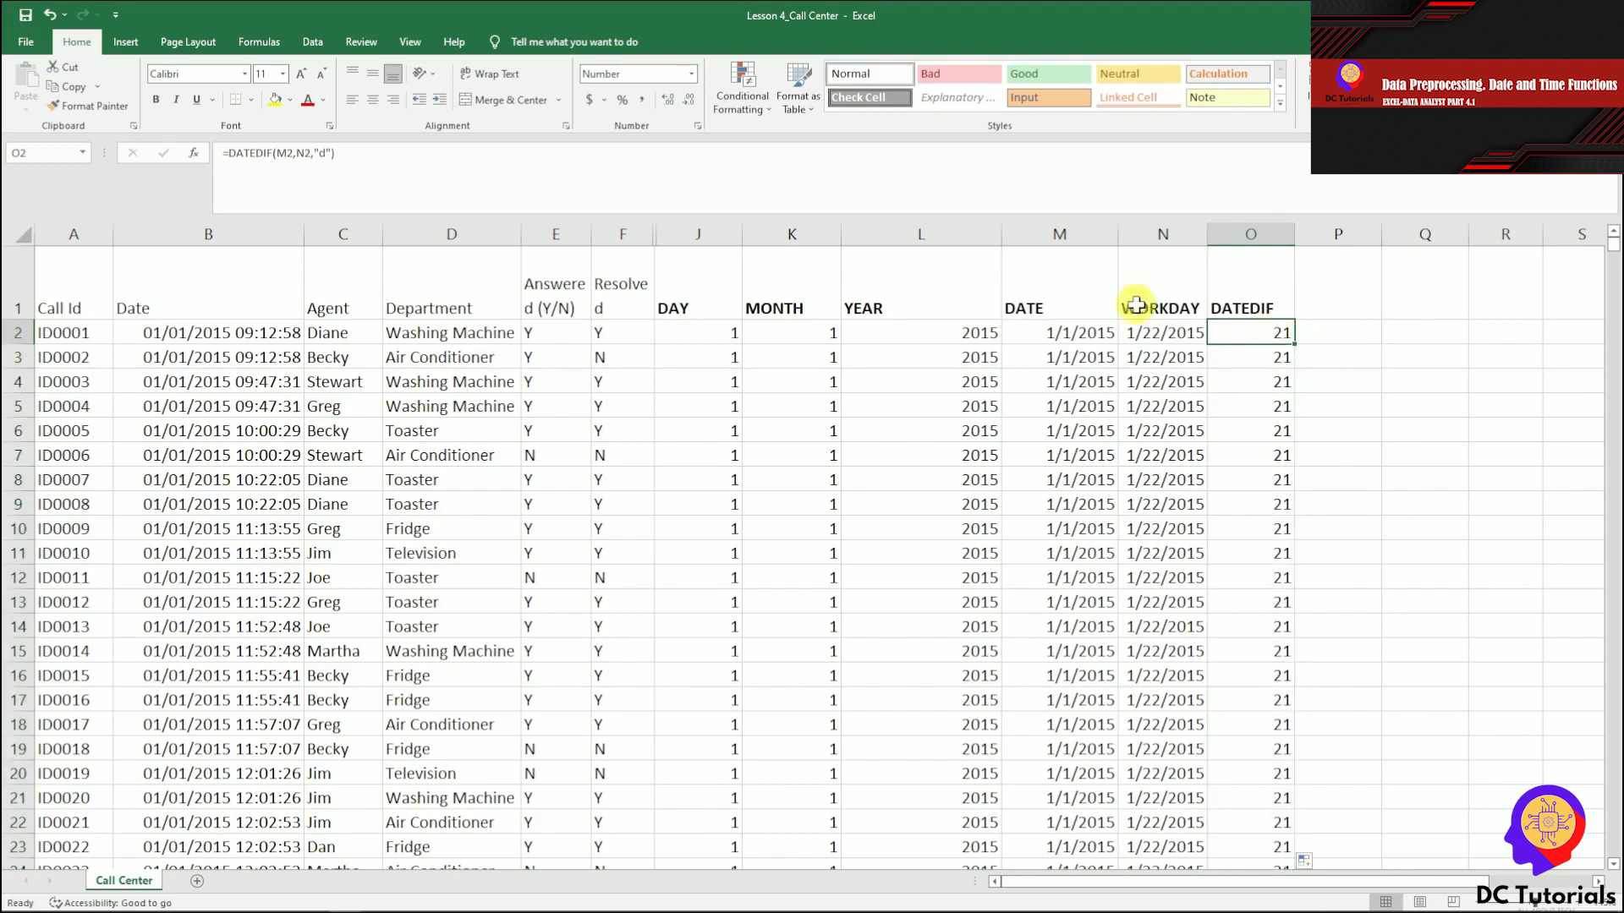
click(1048, 330)
click(1139, 332)
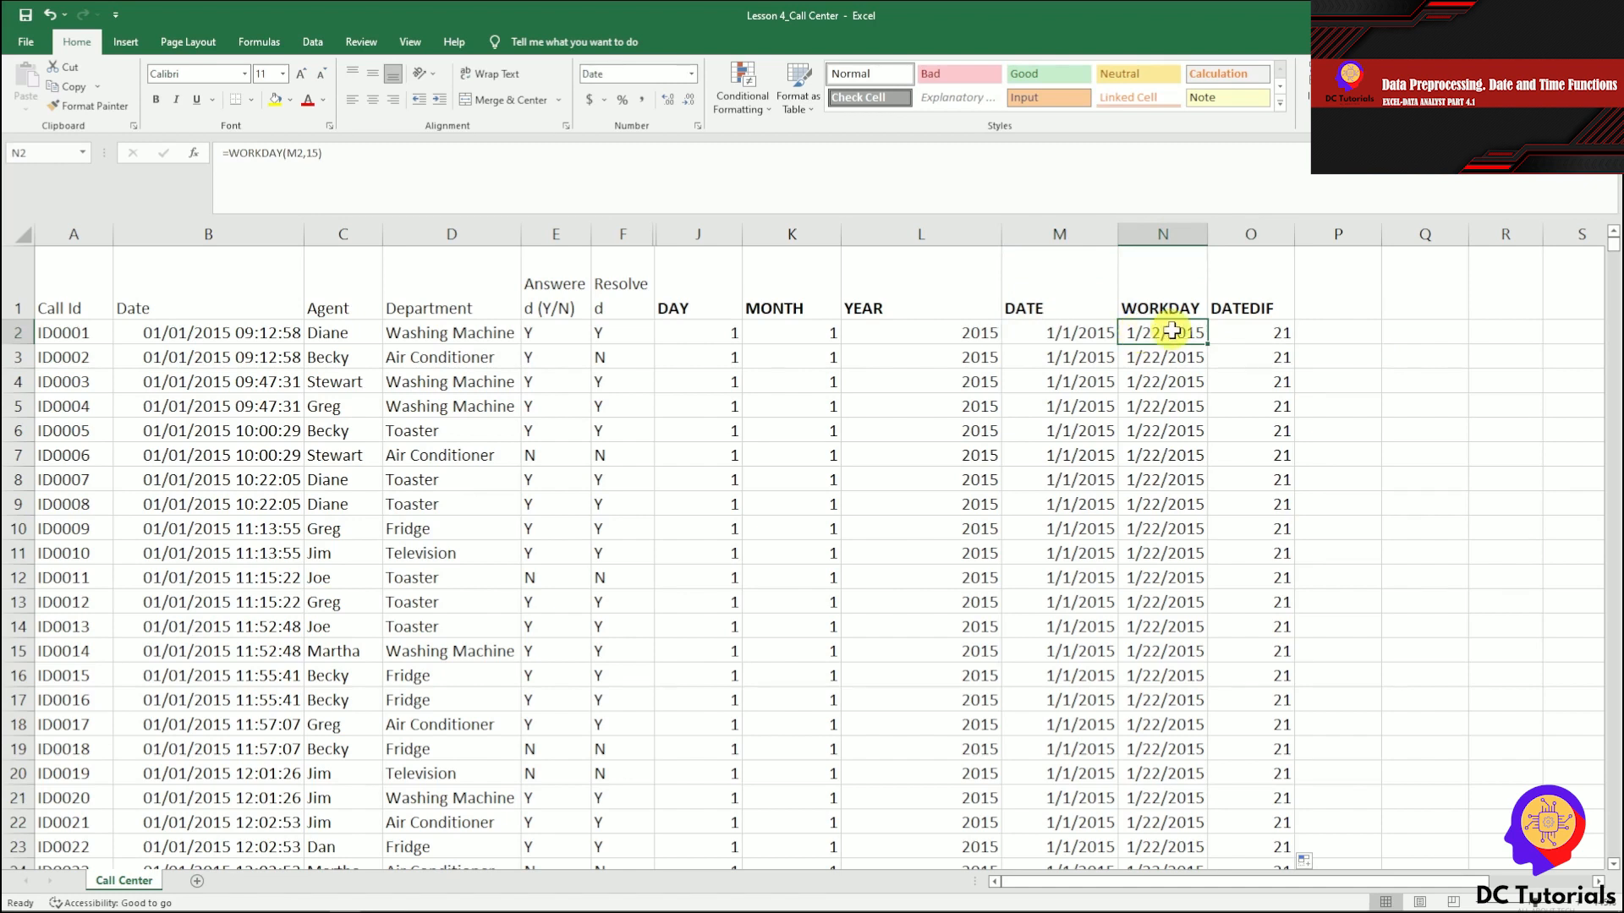
click(1156, 286)
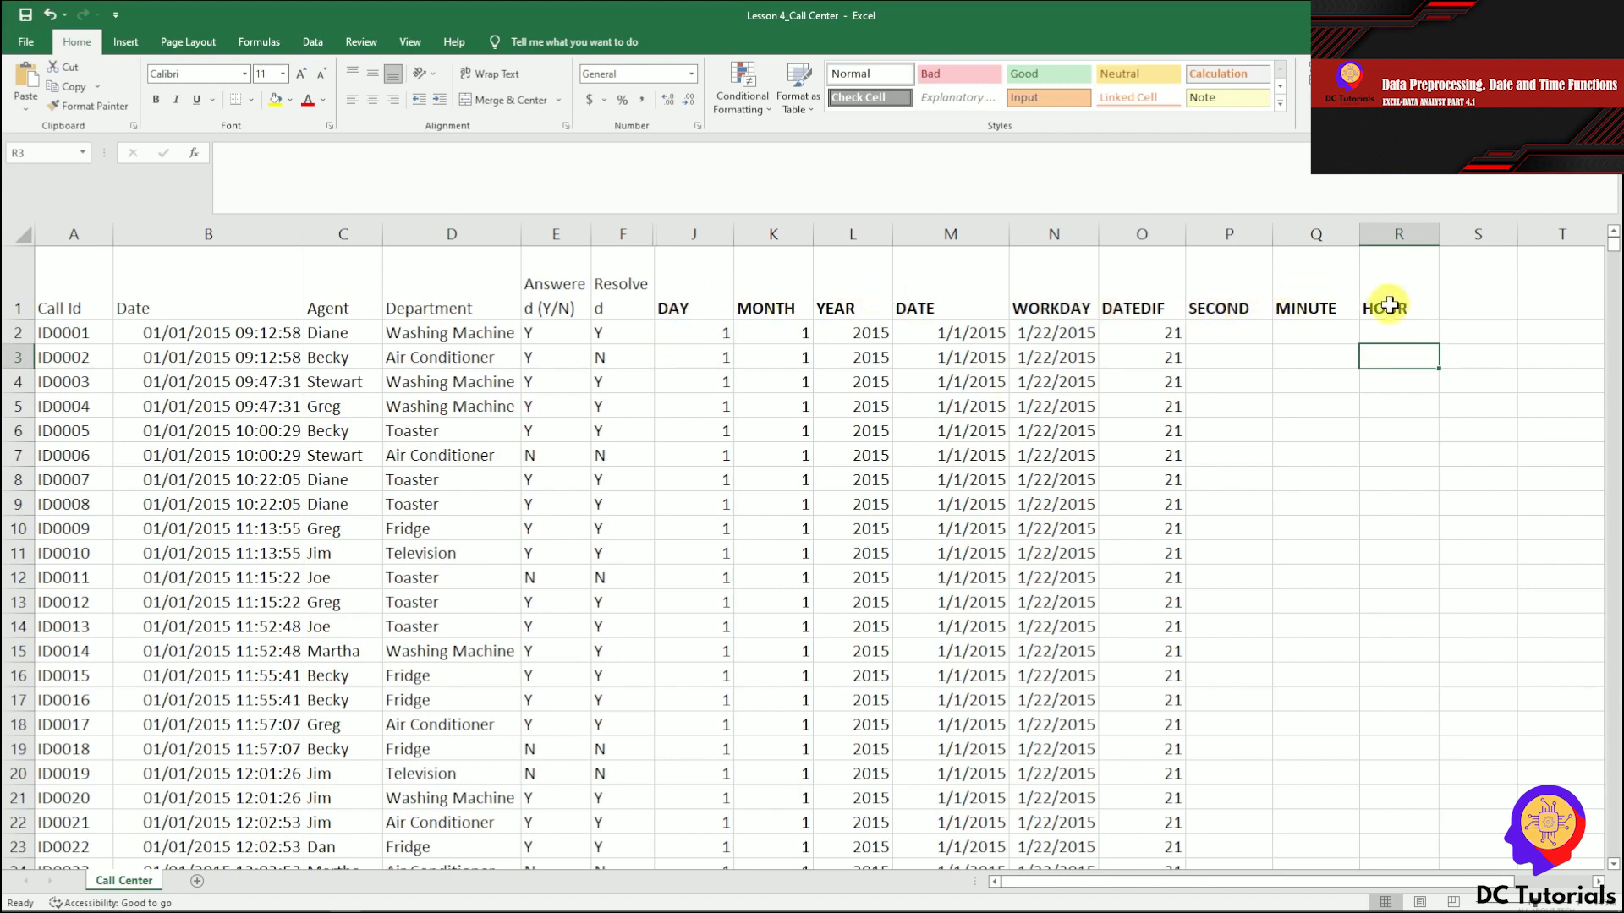
Step: Enter =SECOND(B2) in cell P2 and compare the result with the original call time in B2
click(1228, 324)
text(=second()
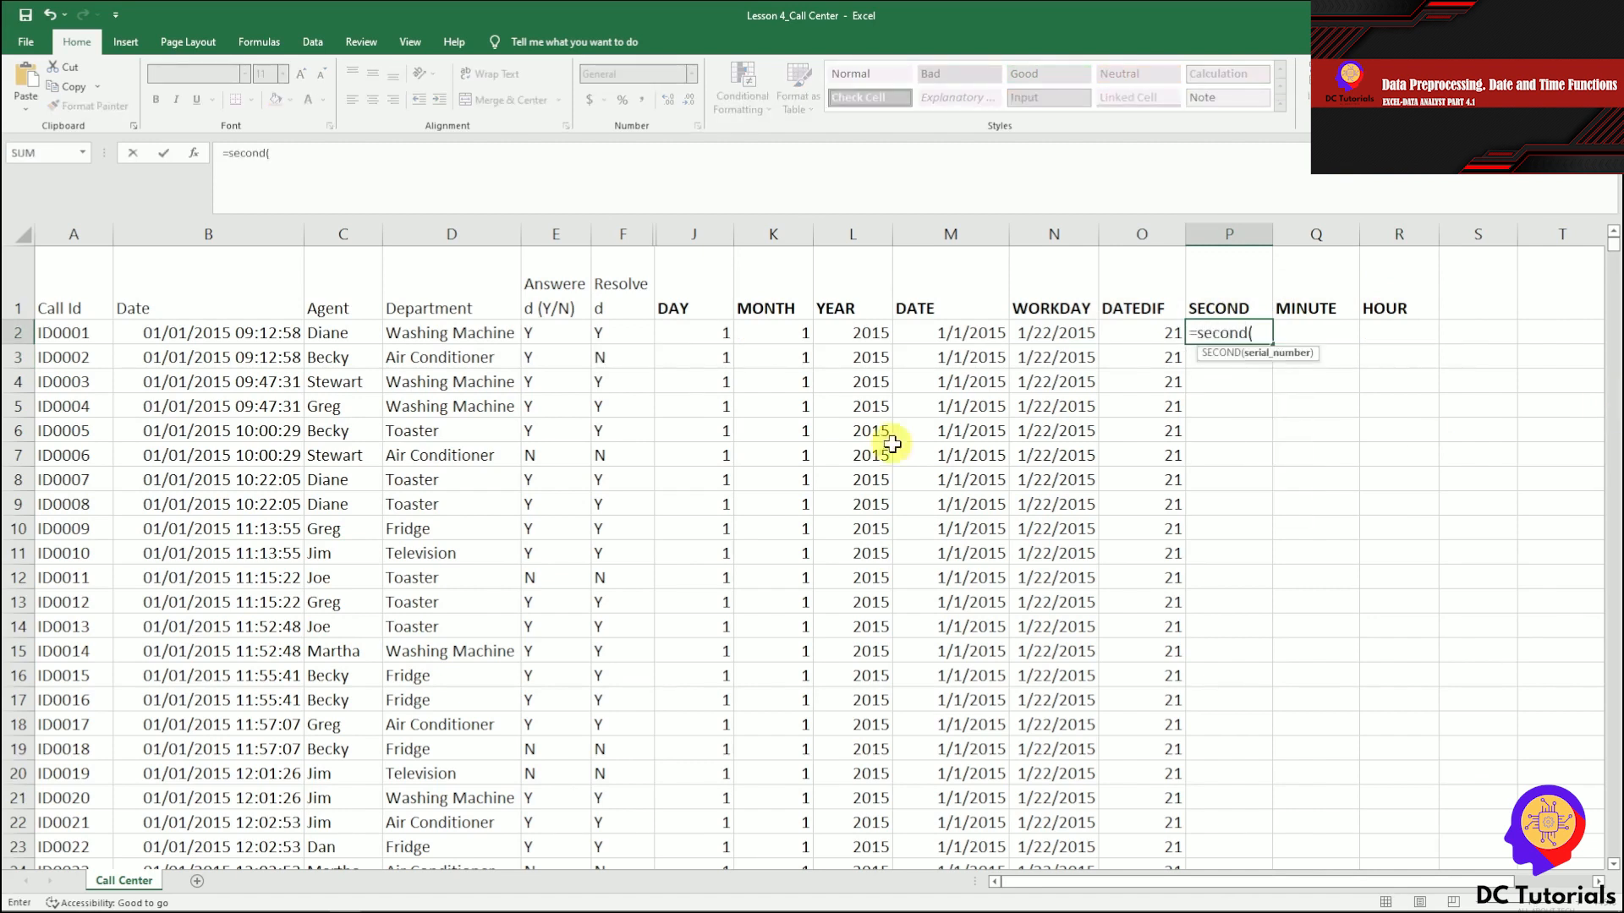
click(254, 332)
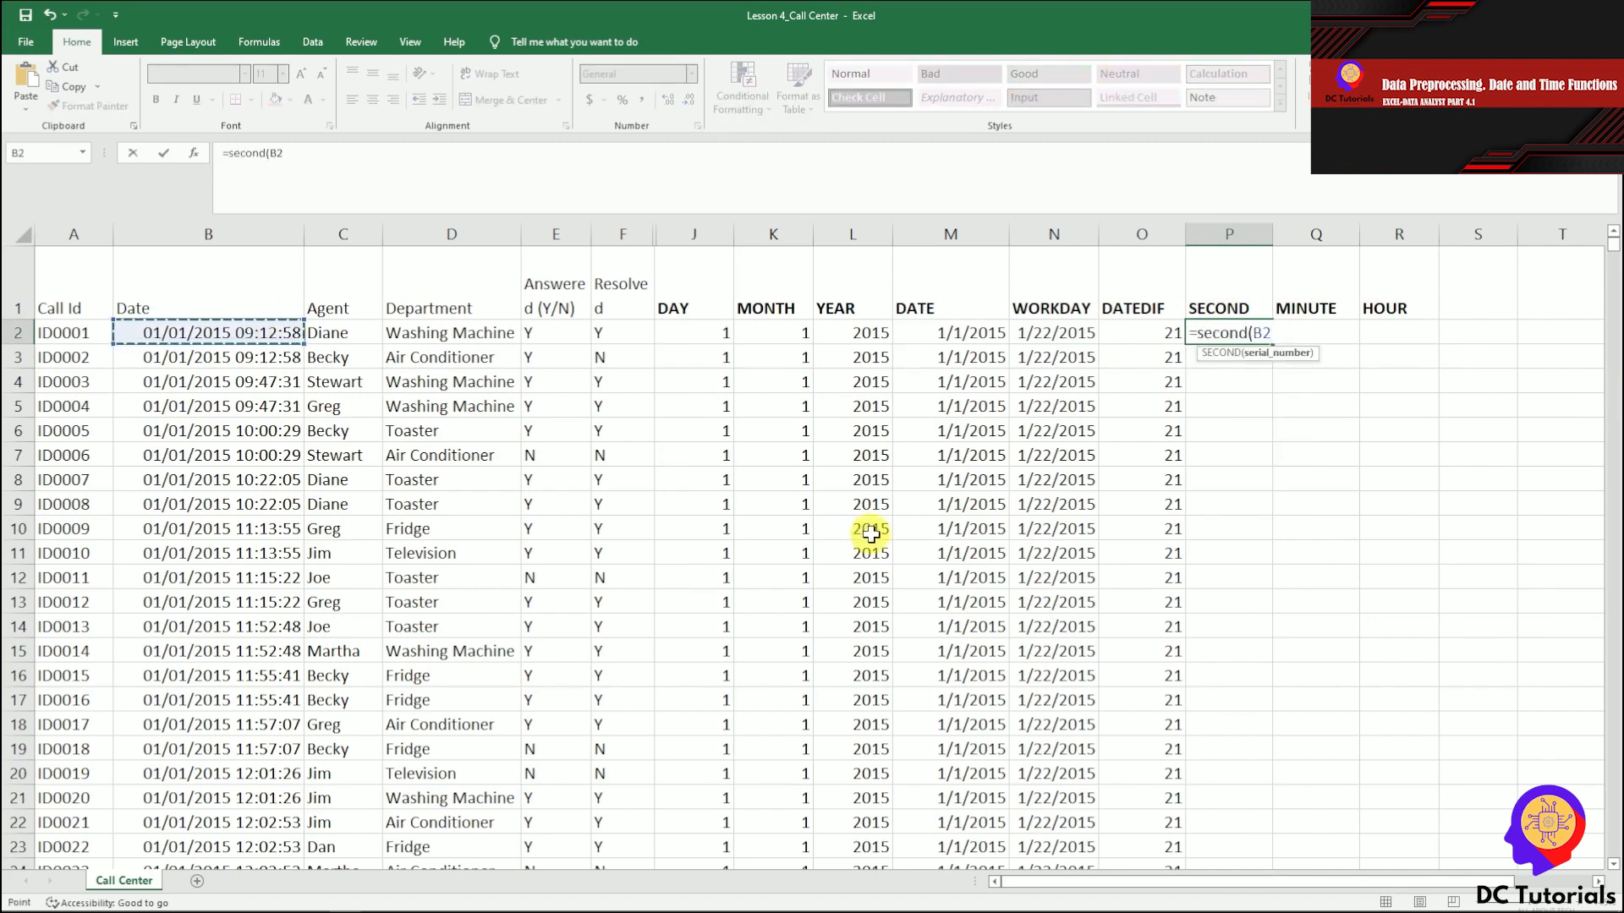
text())
key(Return)
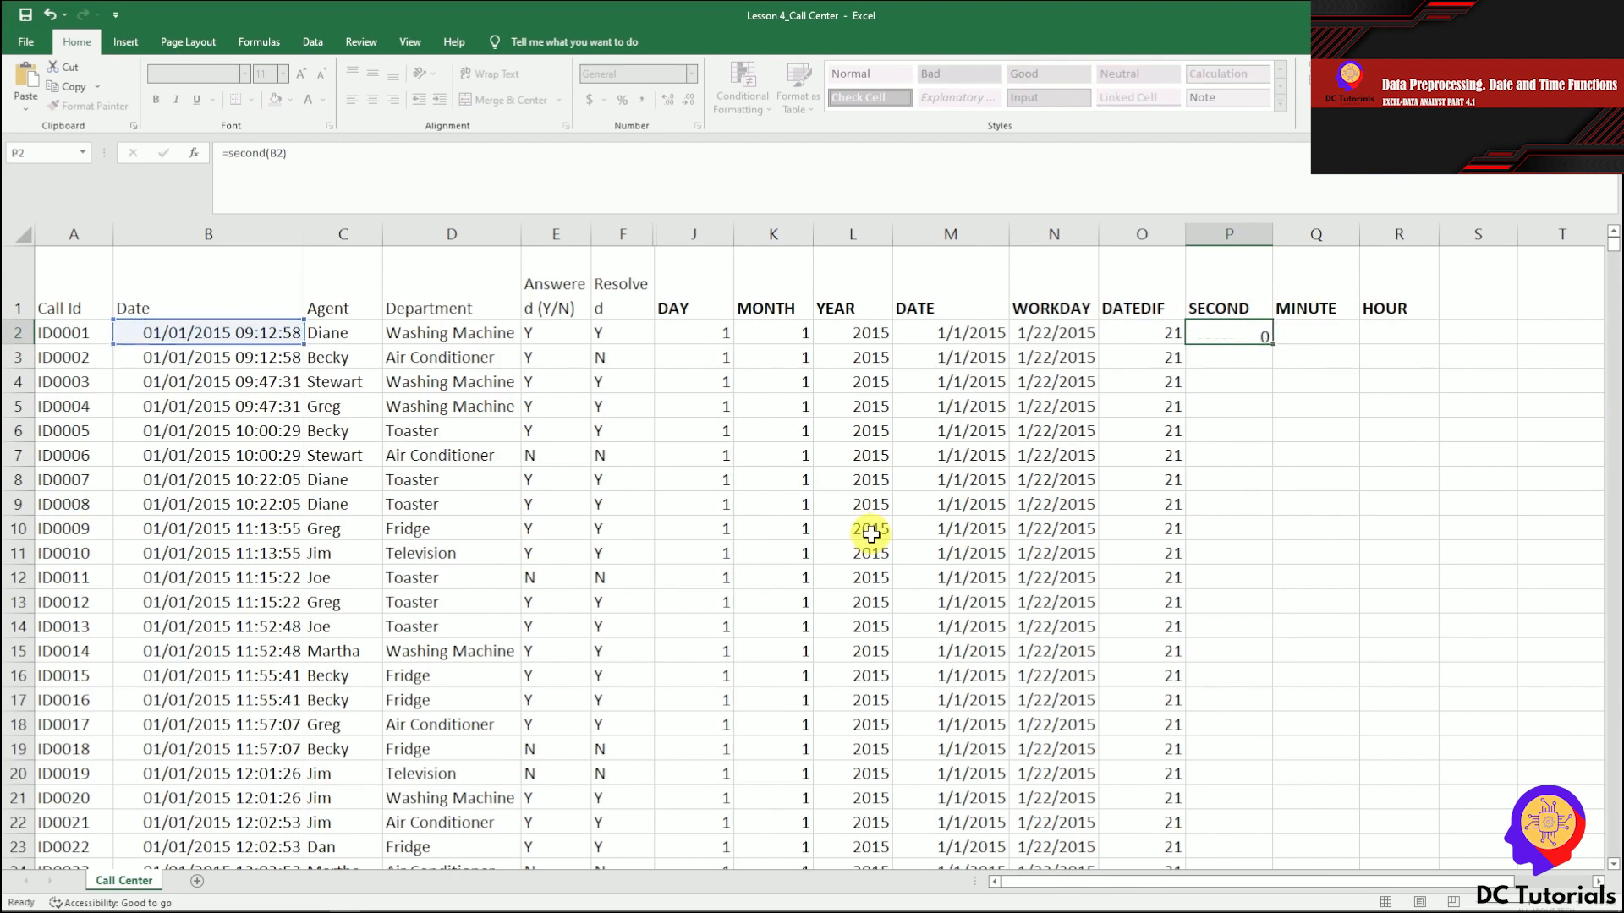
key(Up)
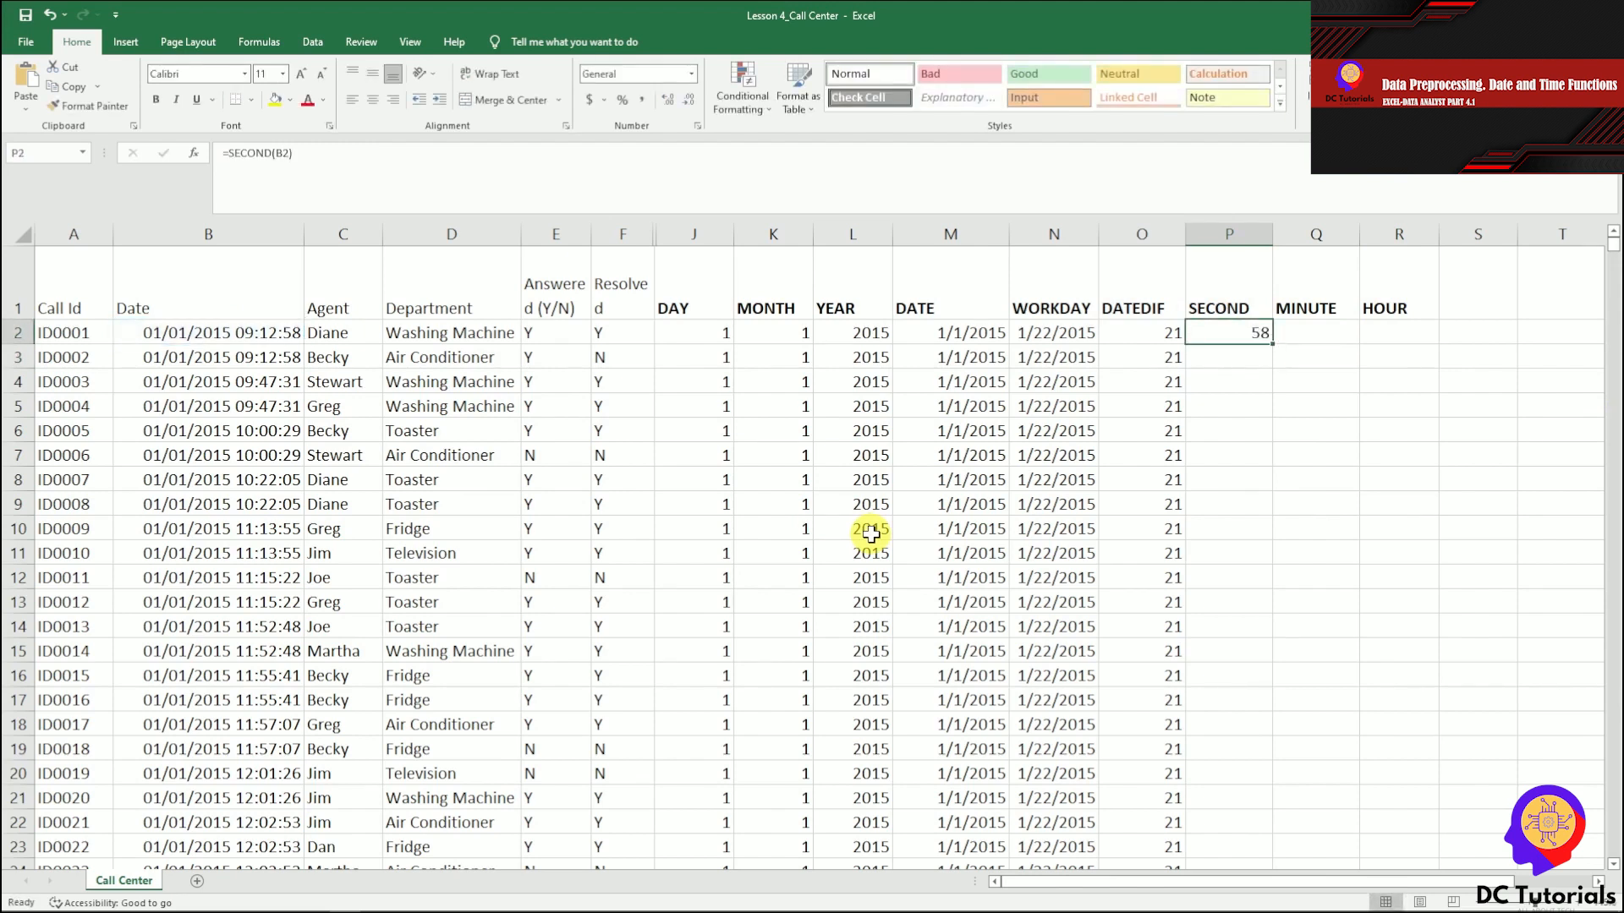
click(284, 331)
click(1218, 329)
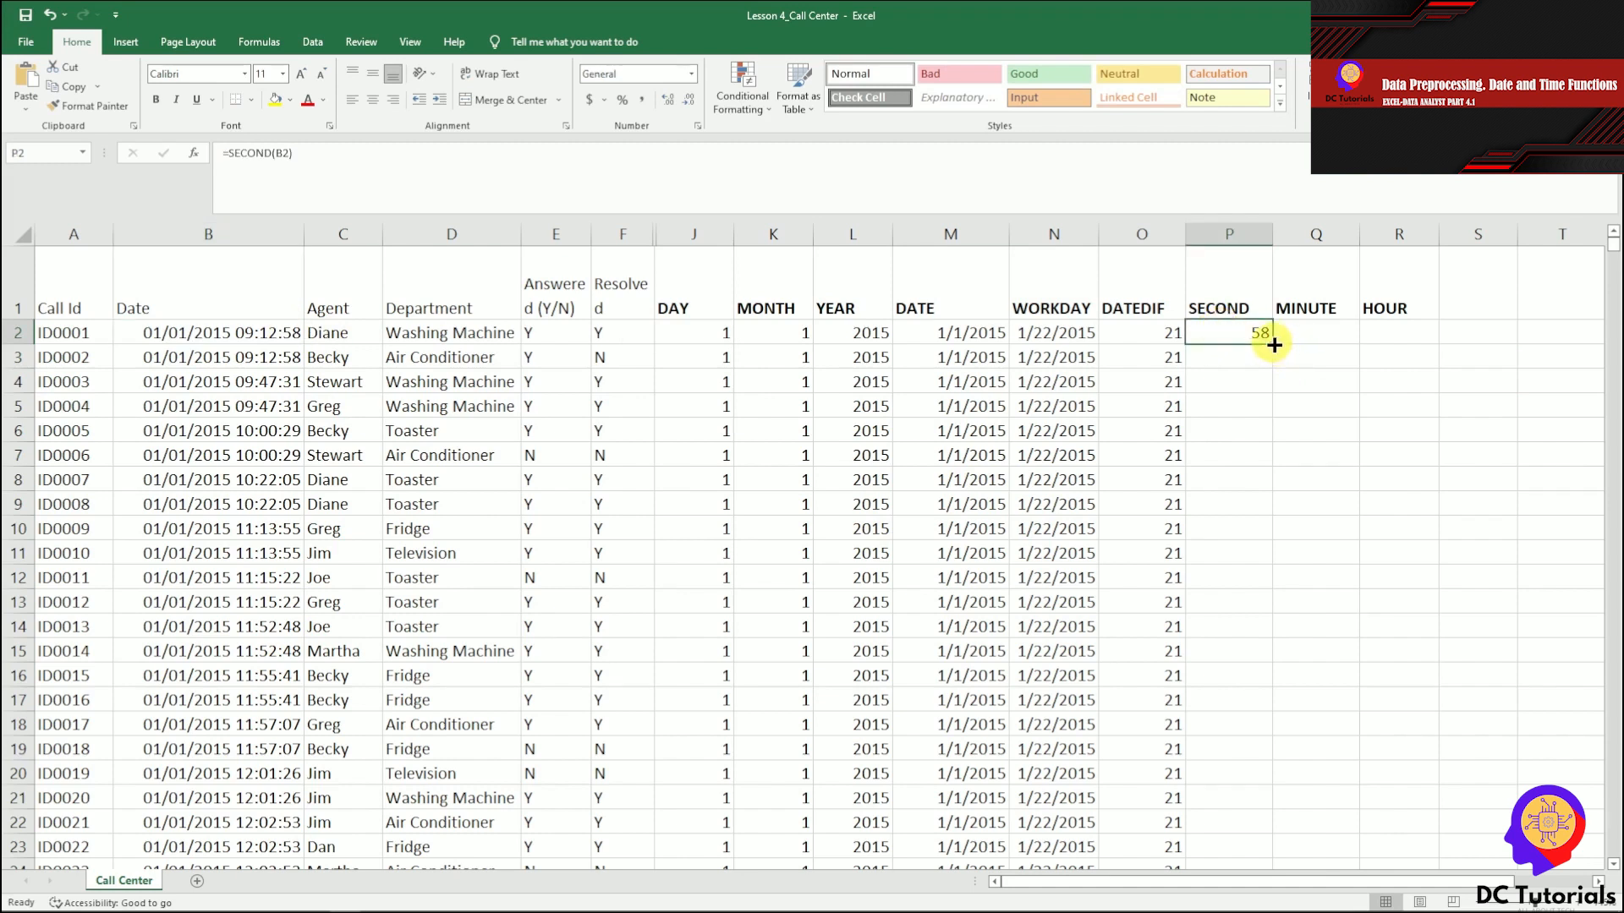
click(259, 335)
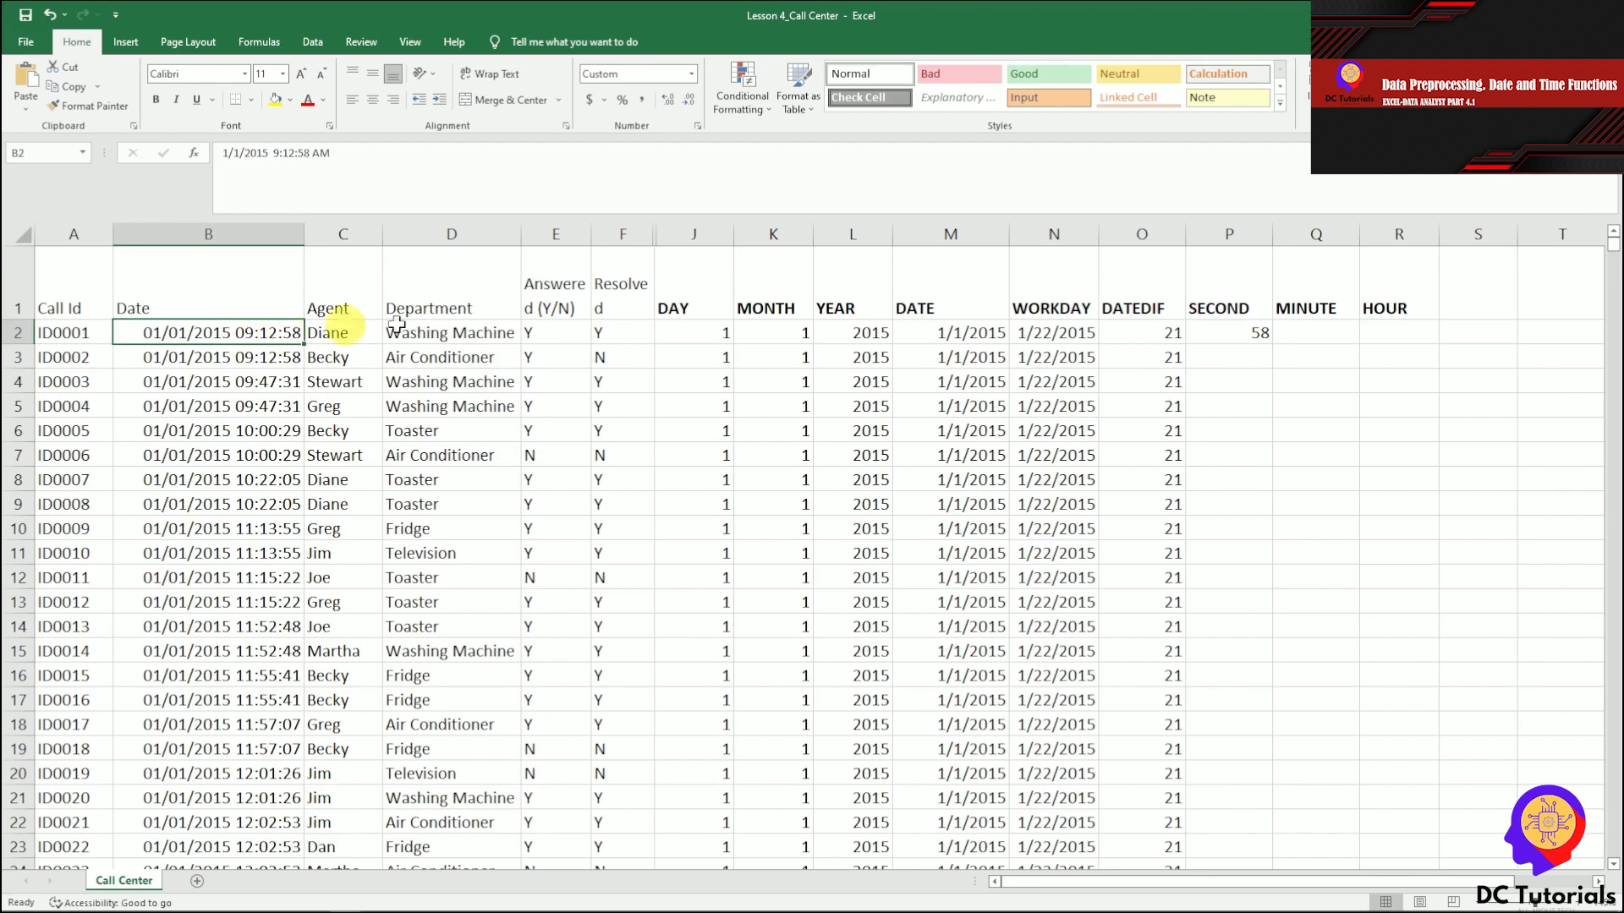
Step: Enter =MINUTE(B2) in cell Q2 and check it against the original call time in B2
click(1315, 332)
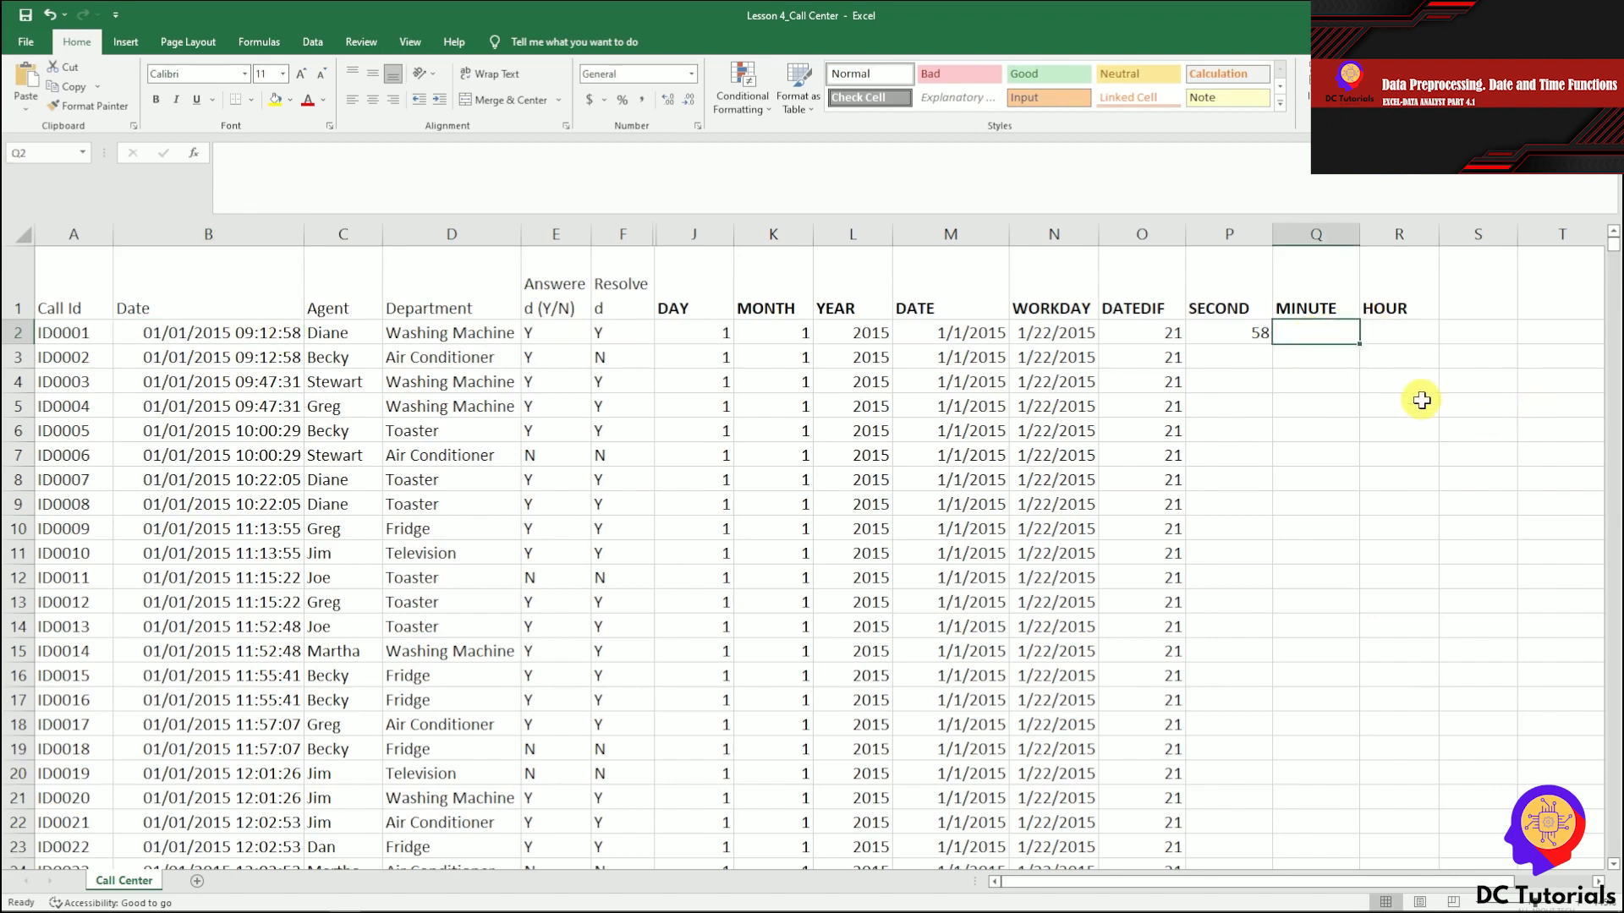
text(=minute()
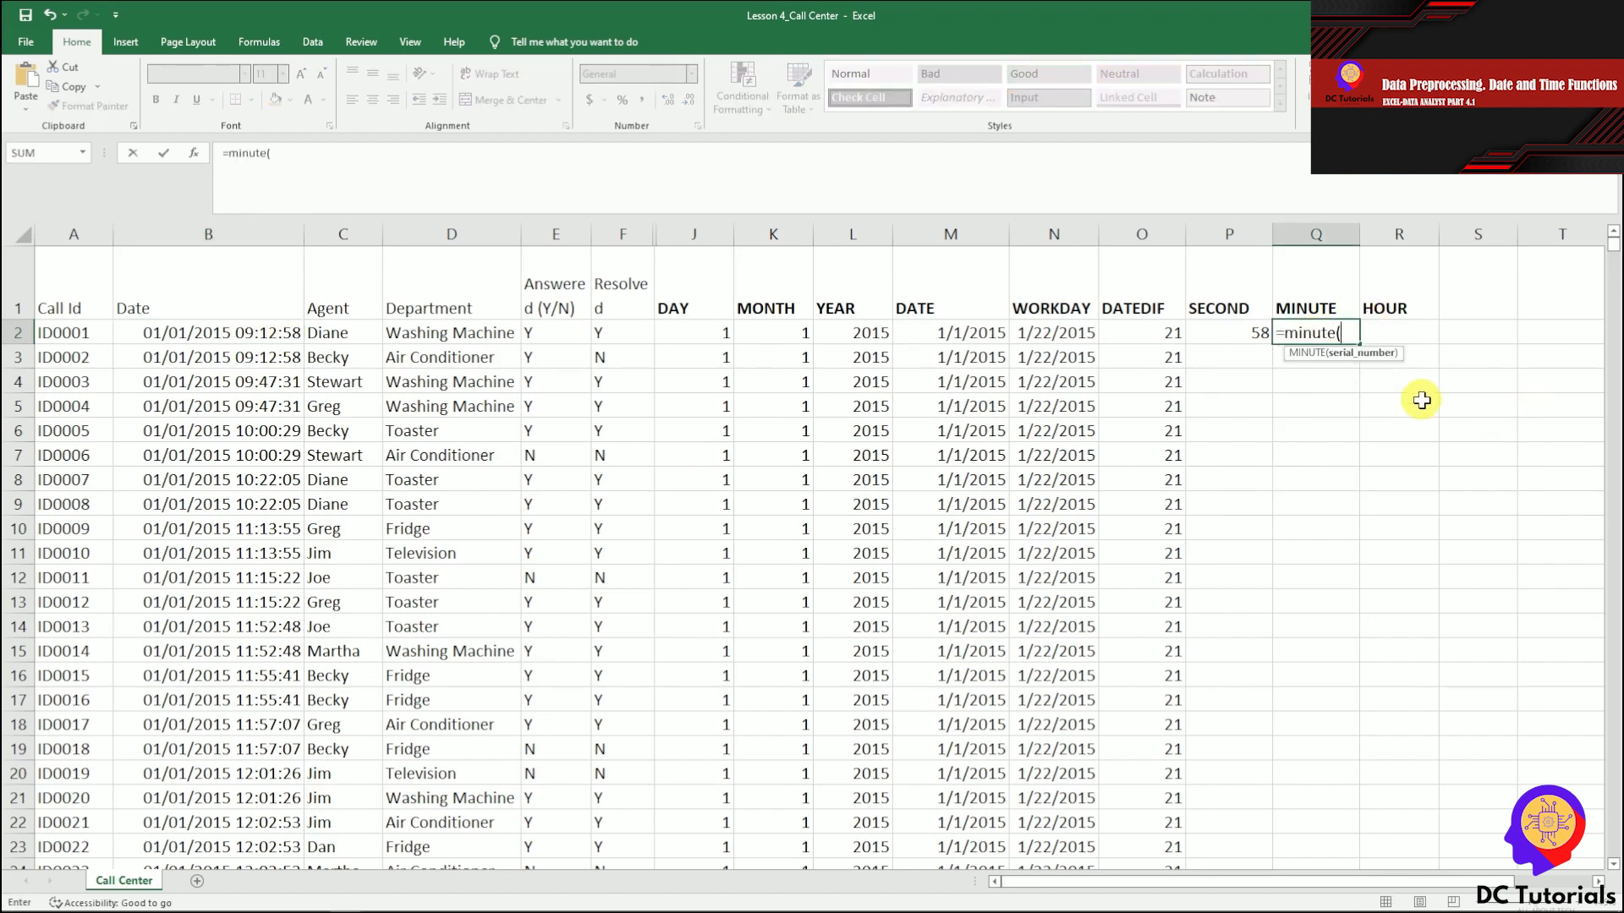
click(207, 333)
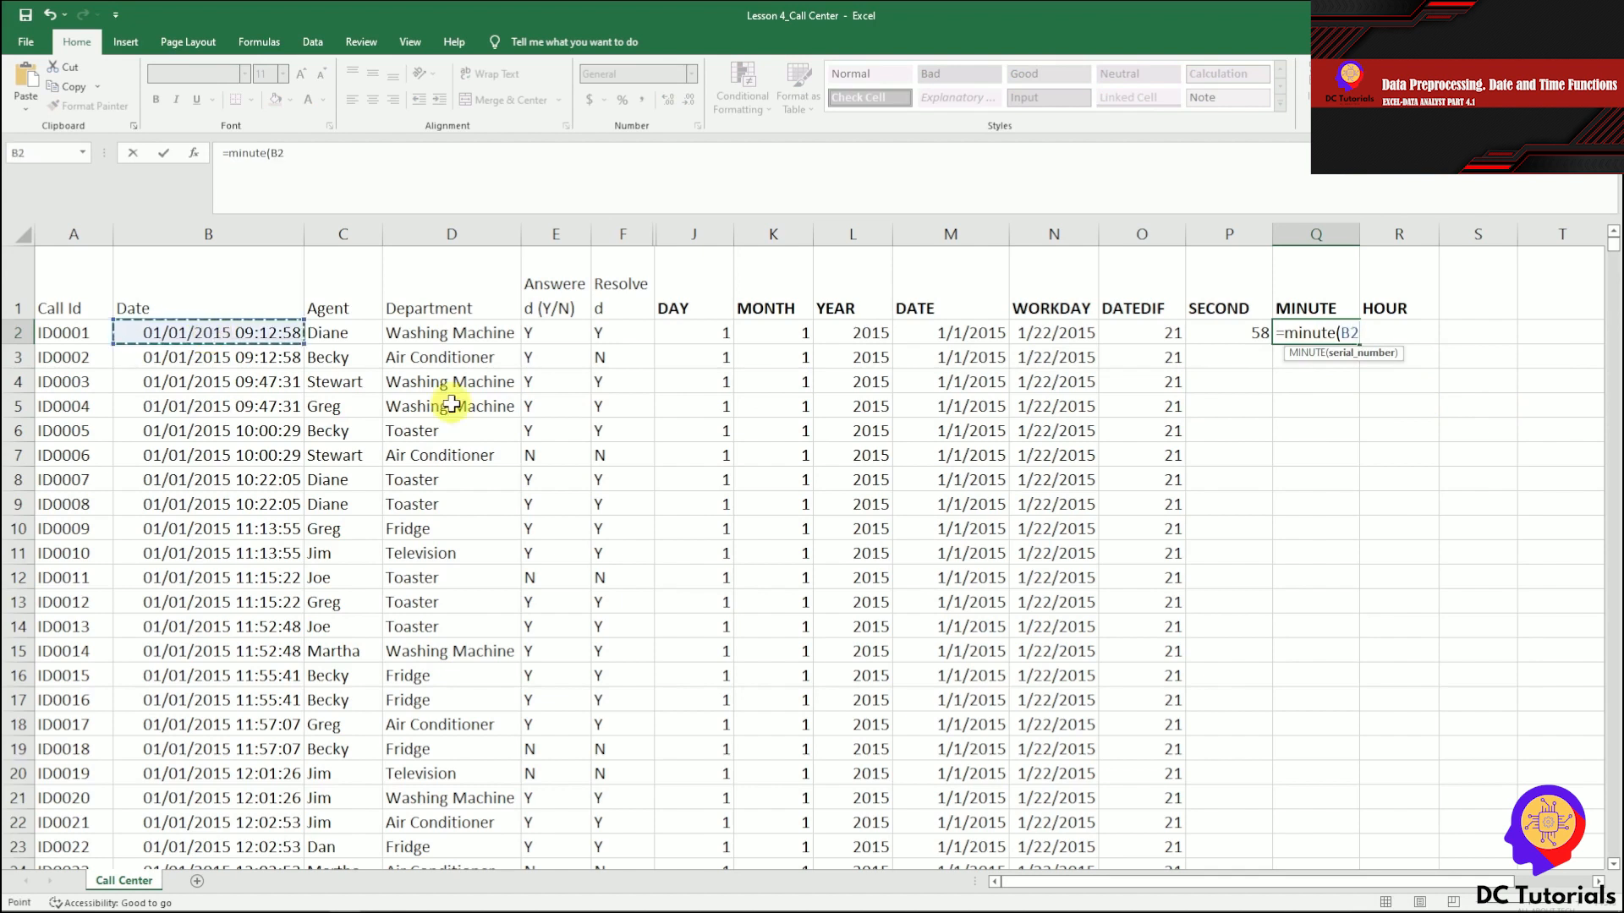
key(Return)
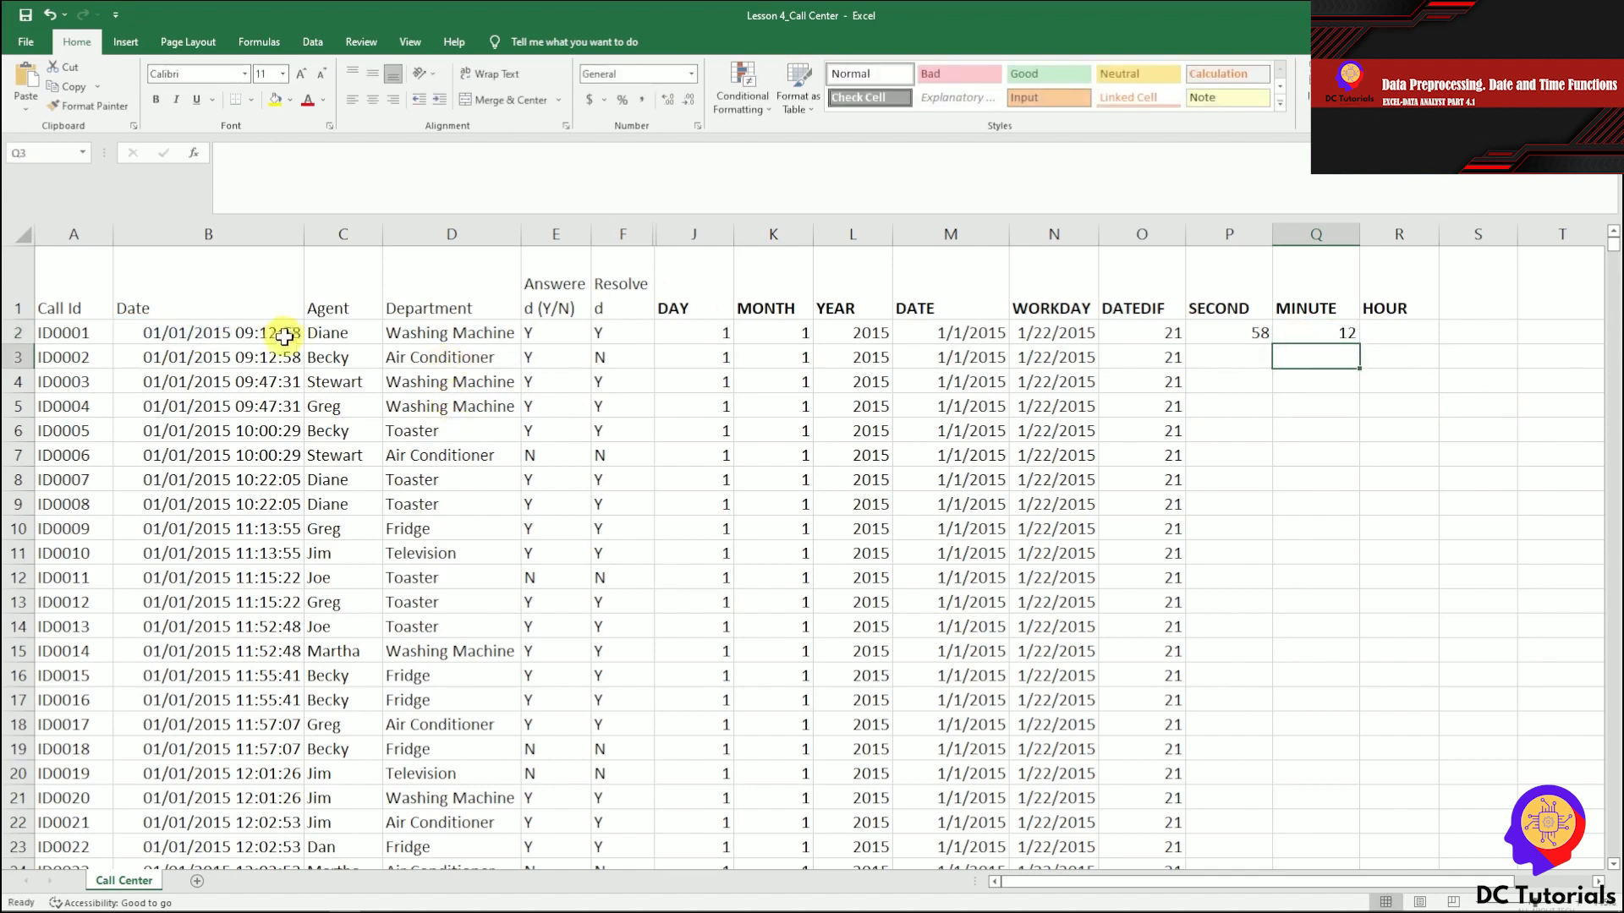
click(207, 332)
Step: Enter =HOUR(B2) in cell R2 to extract the hour from the first call's date and time
click(1416, 332)
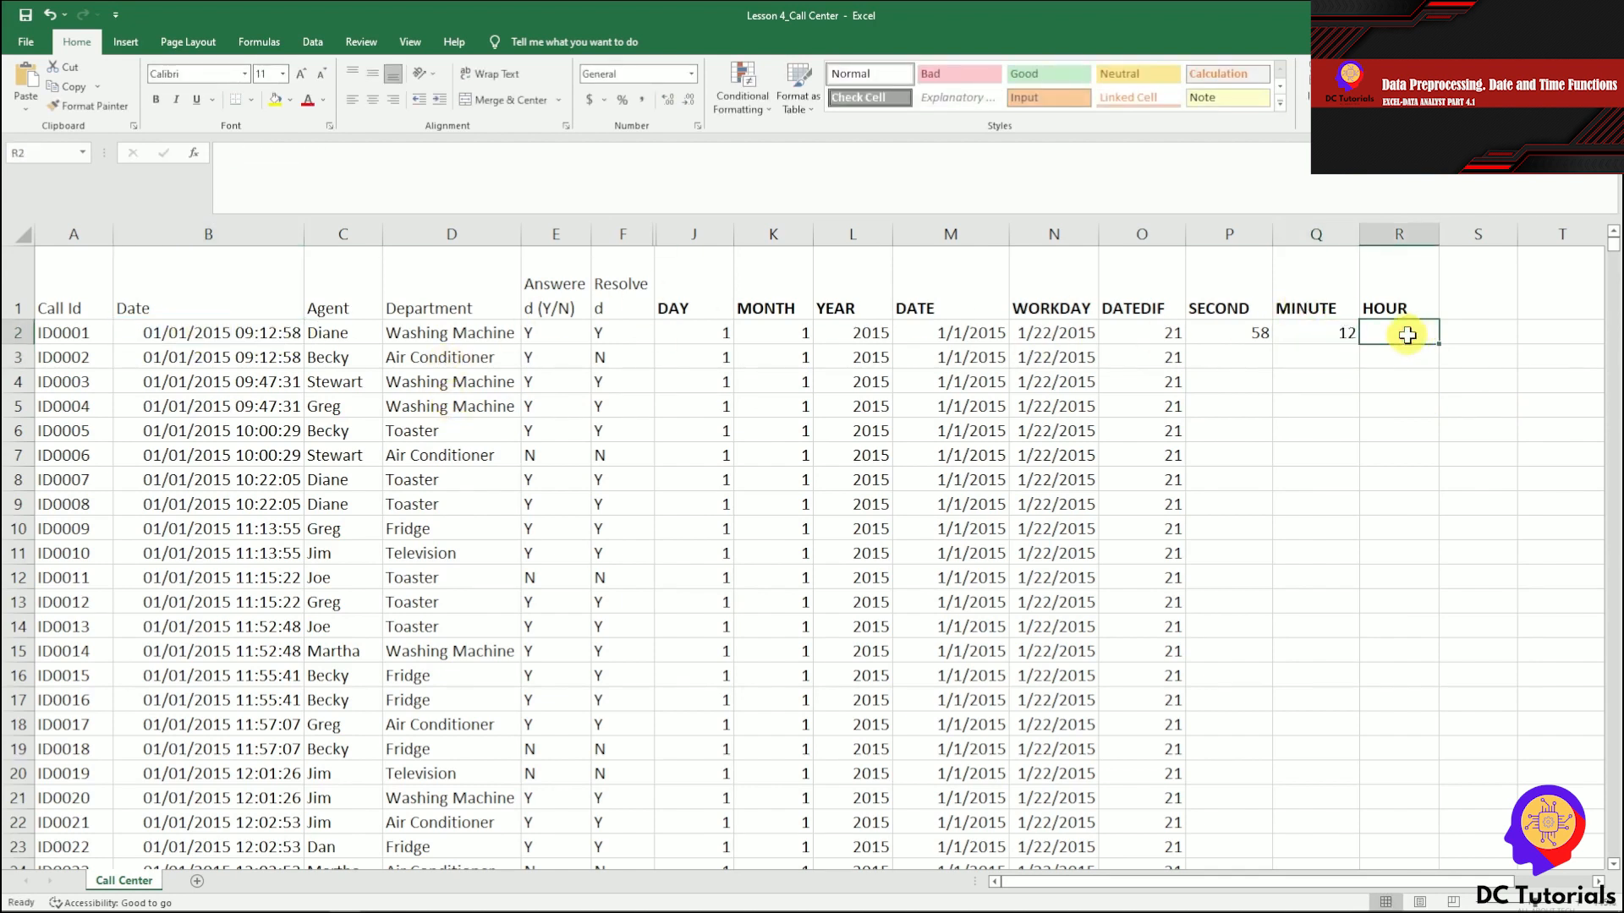
text(=h)
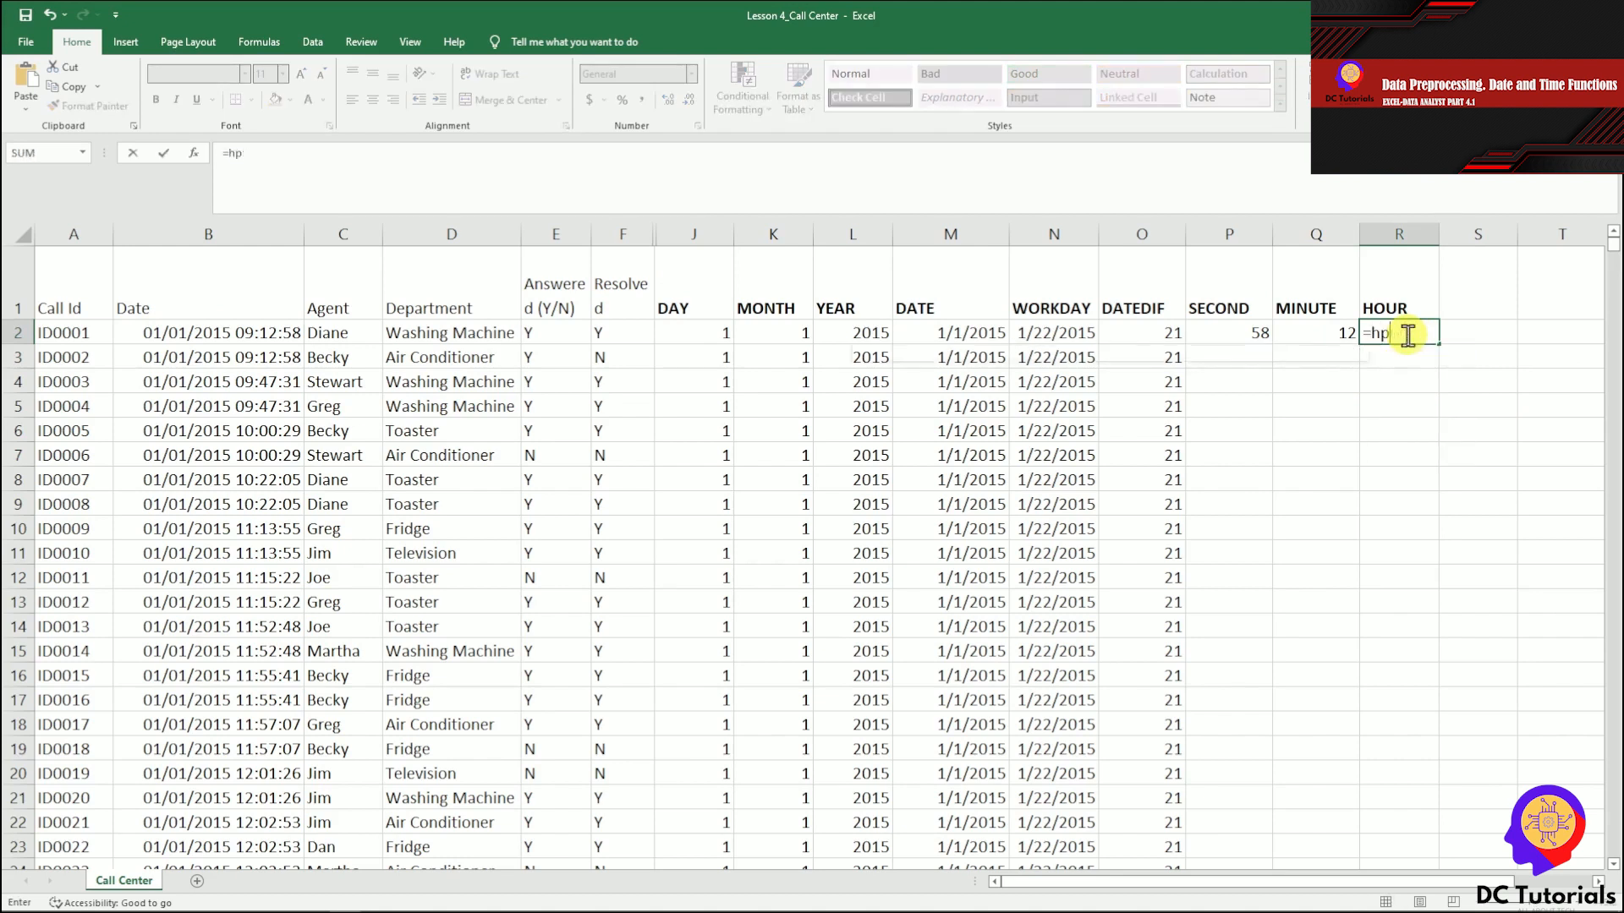
text(our()
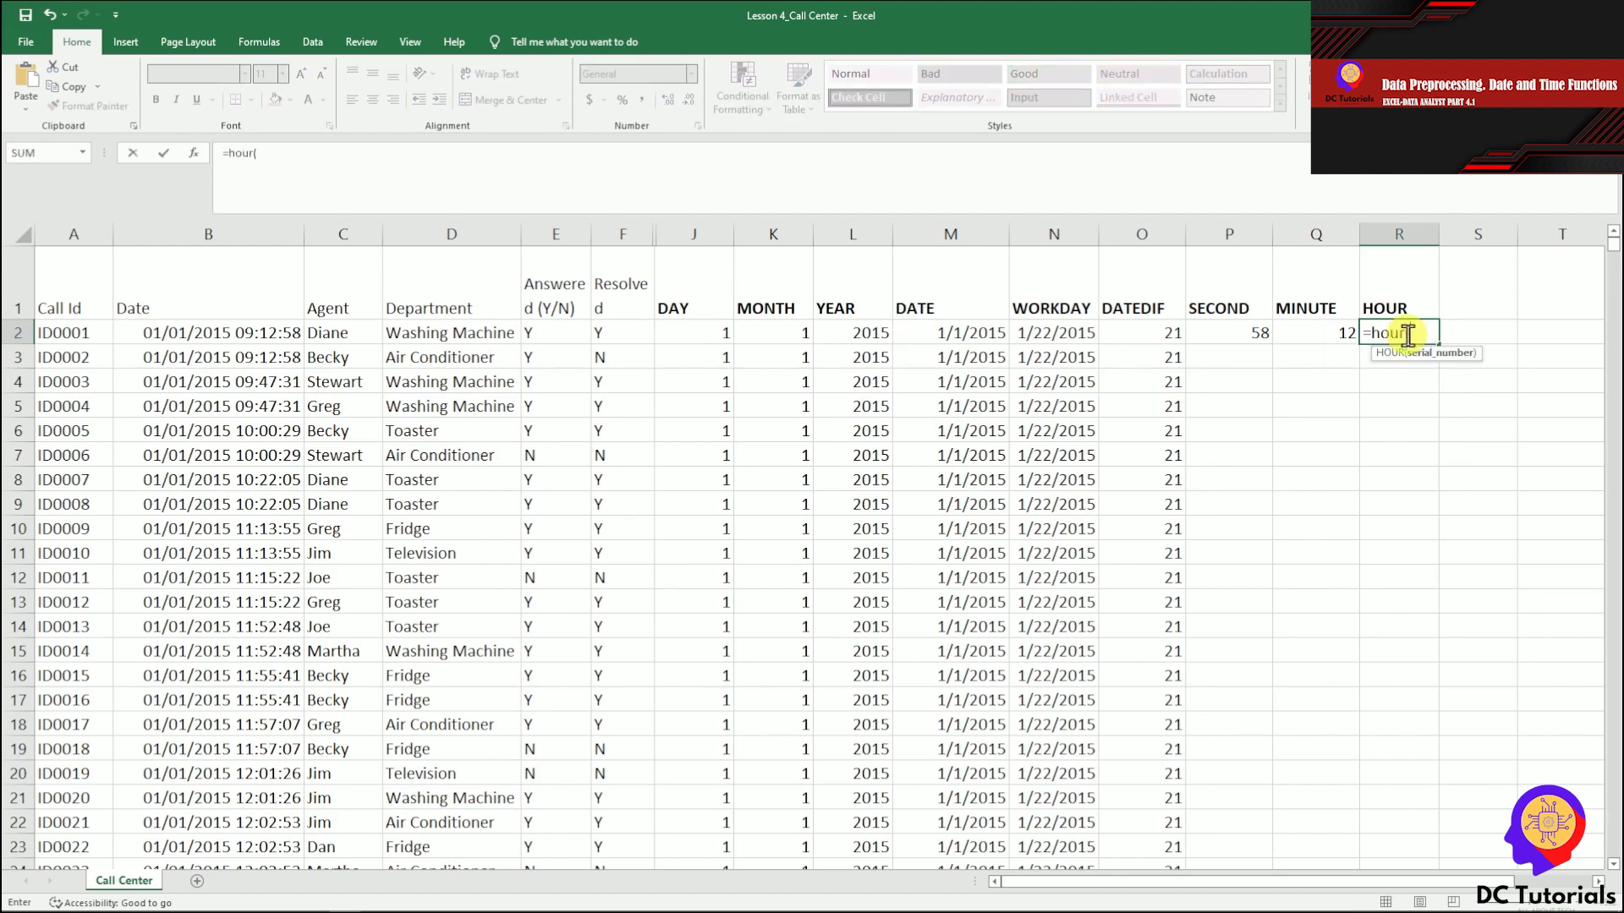
click(285, 330)
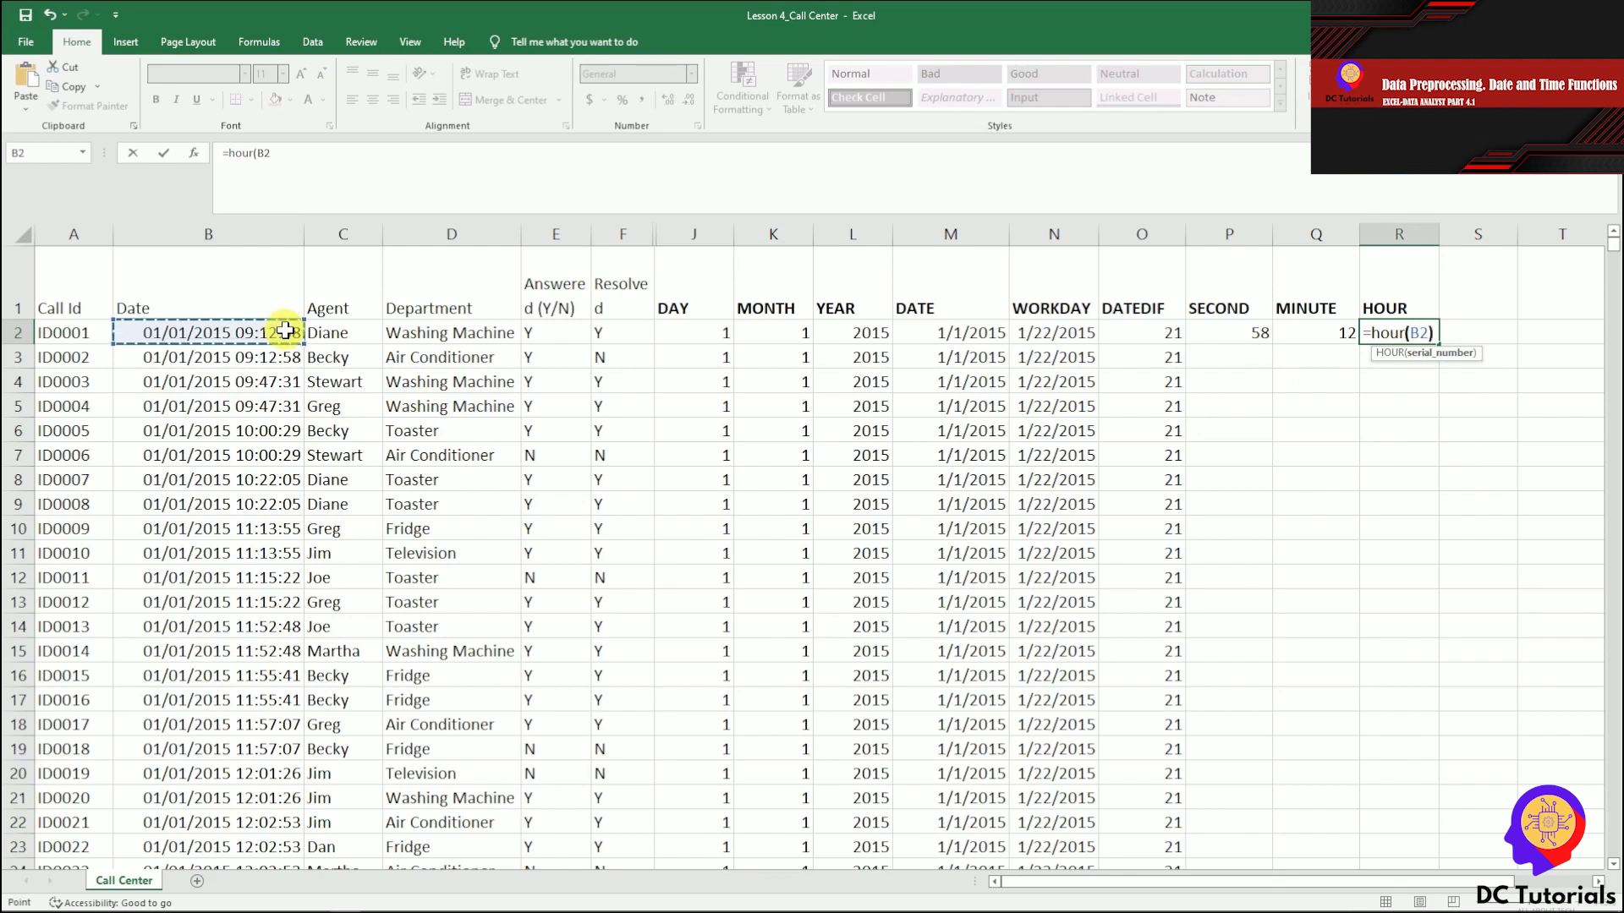
text())
key(Return)
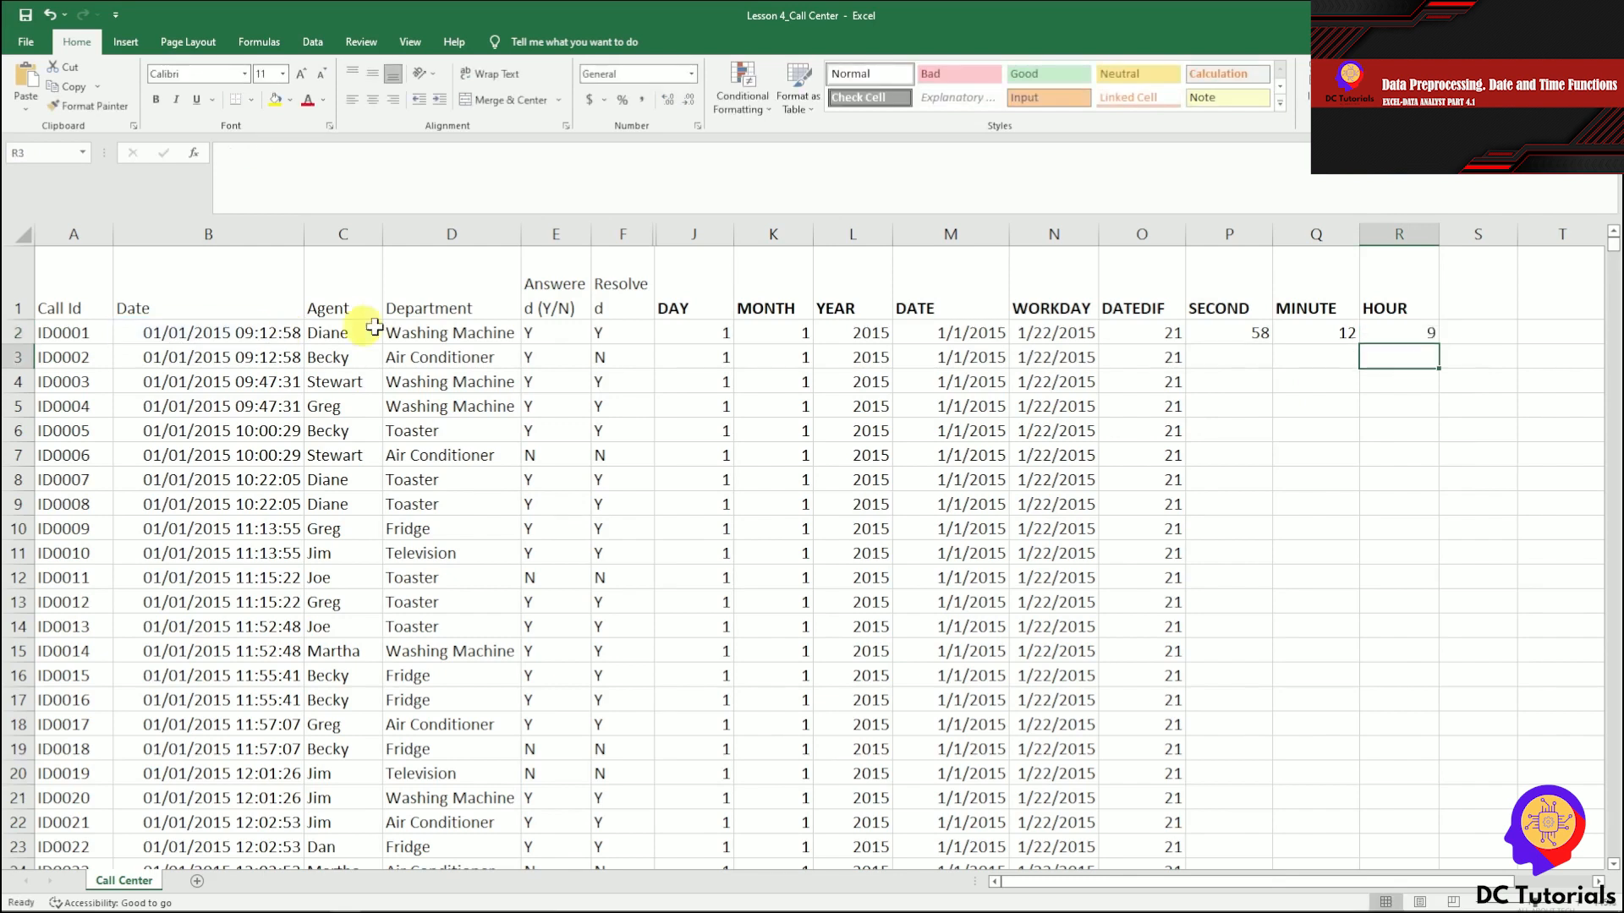
Step: Fill the SECOND, MINUTE and HOUR formulas in P2:R2 down to the last data row
drag(1242, 334, 1454, 343)
double_click(1453, 344)
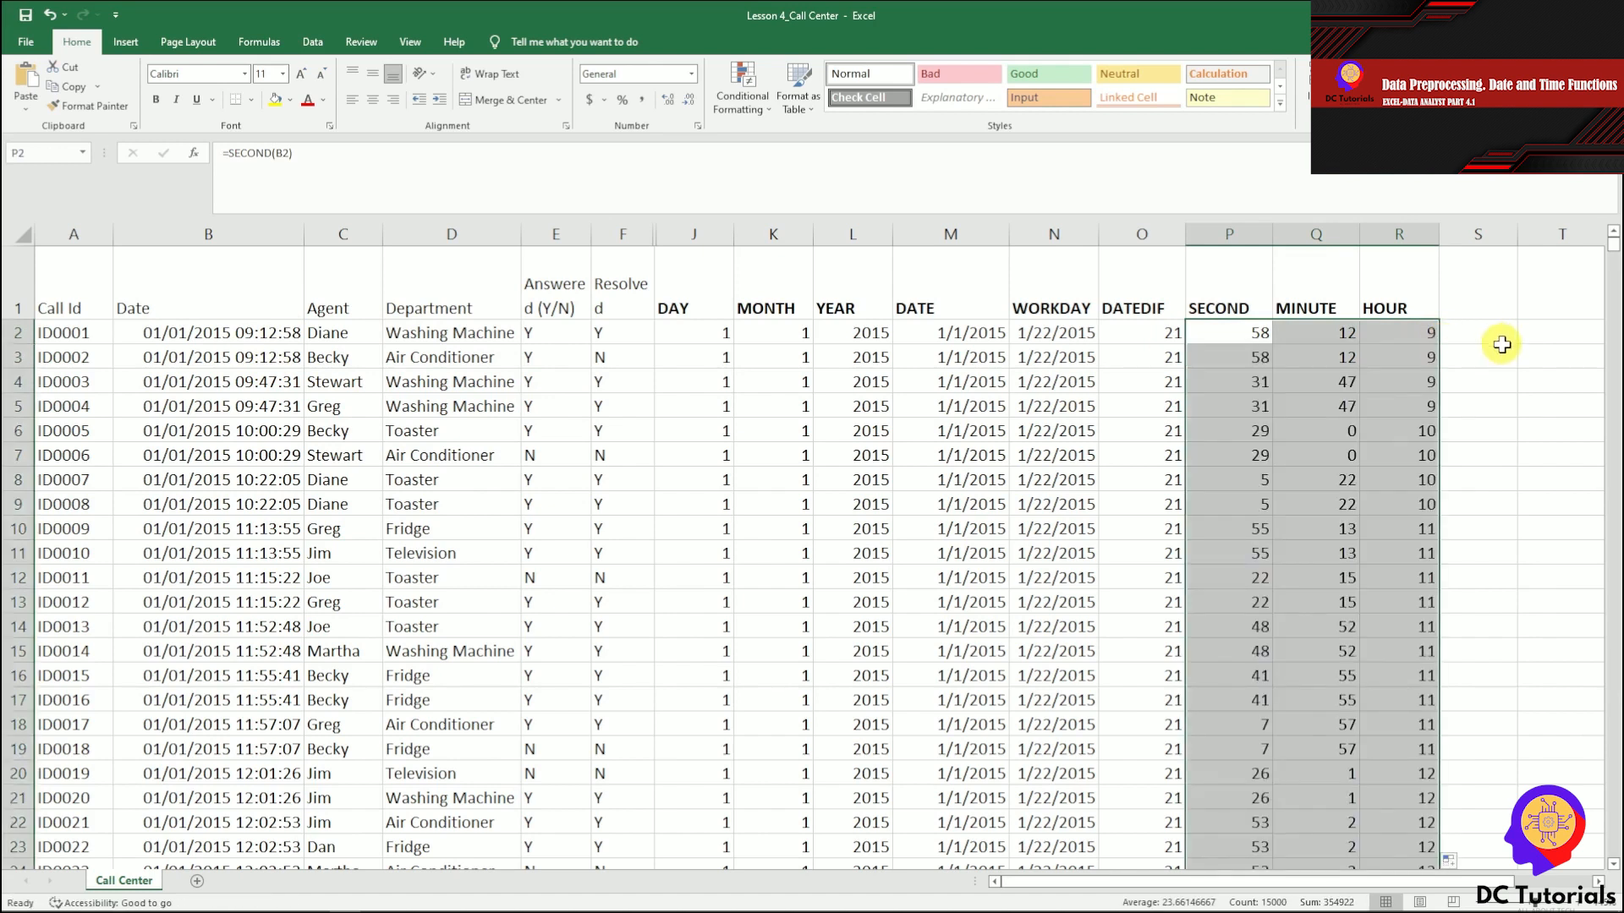
click(1493, 356)
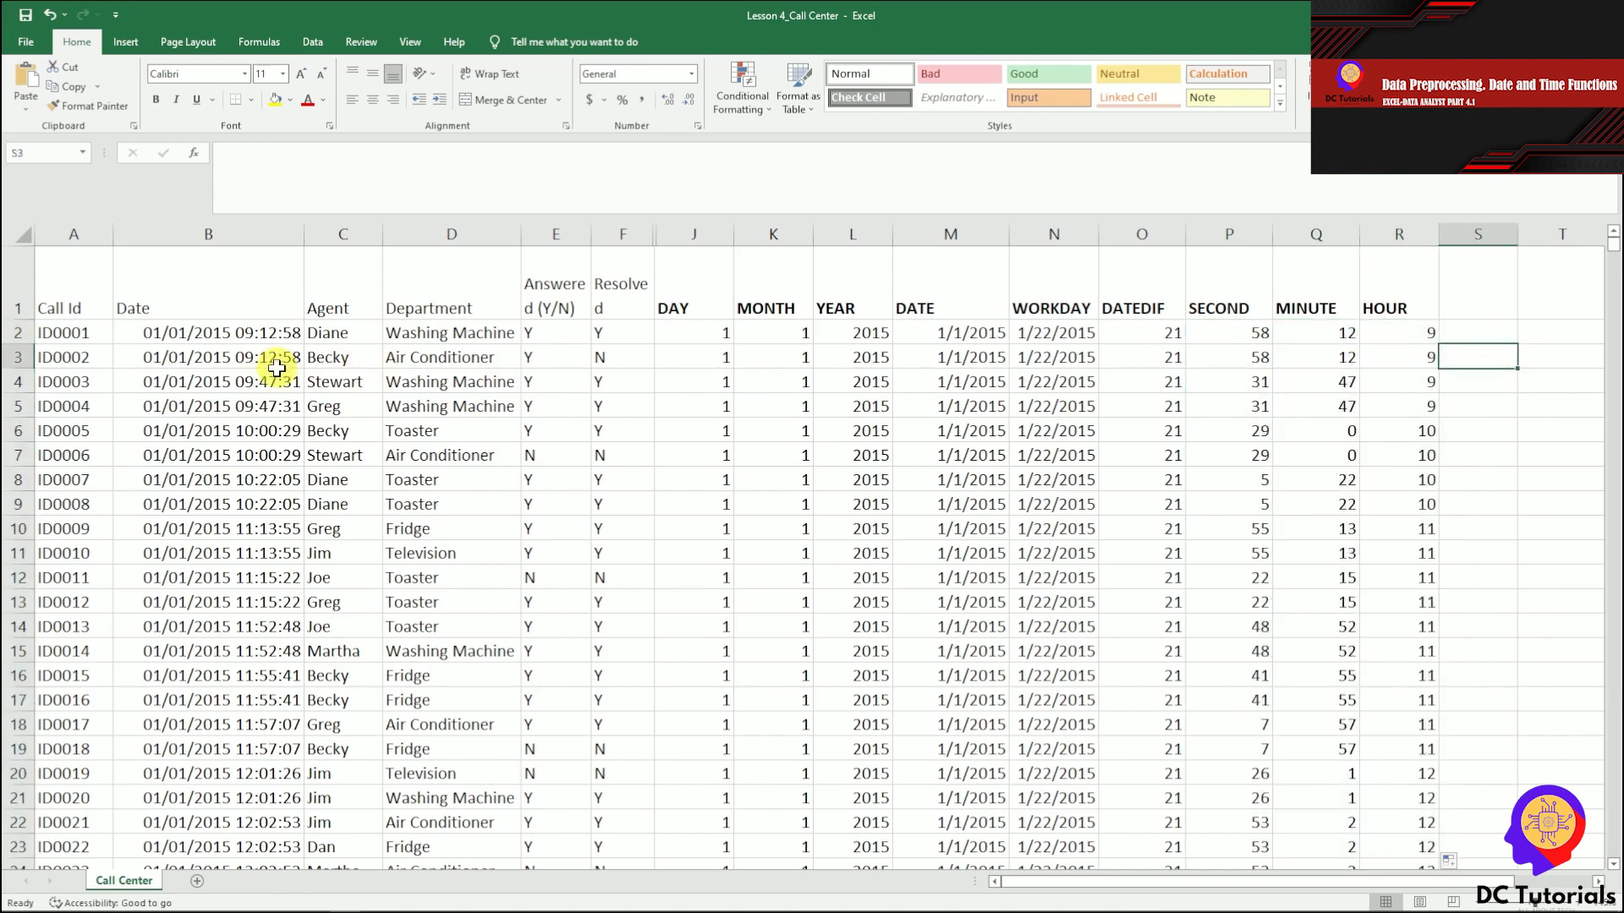
Step: Add the heading TIME in cell S1, beside the SECOND, MINUTE and HOUR columns
click(1254, 314)
click(1313, 310)
click(1395, 312)
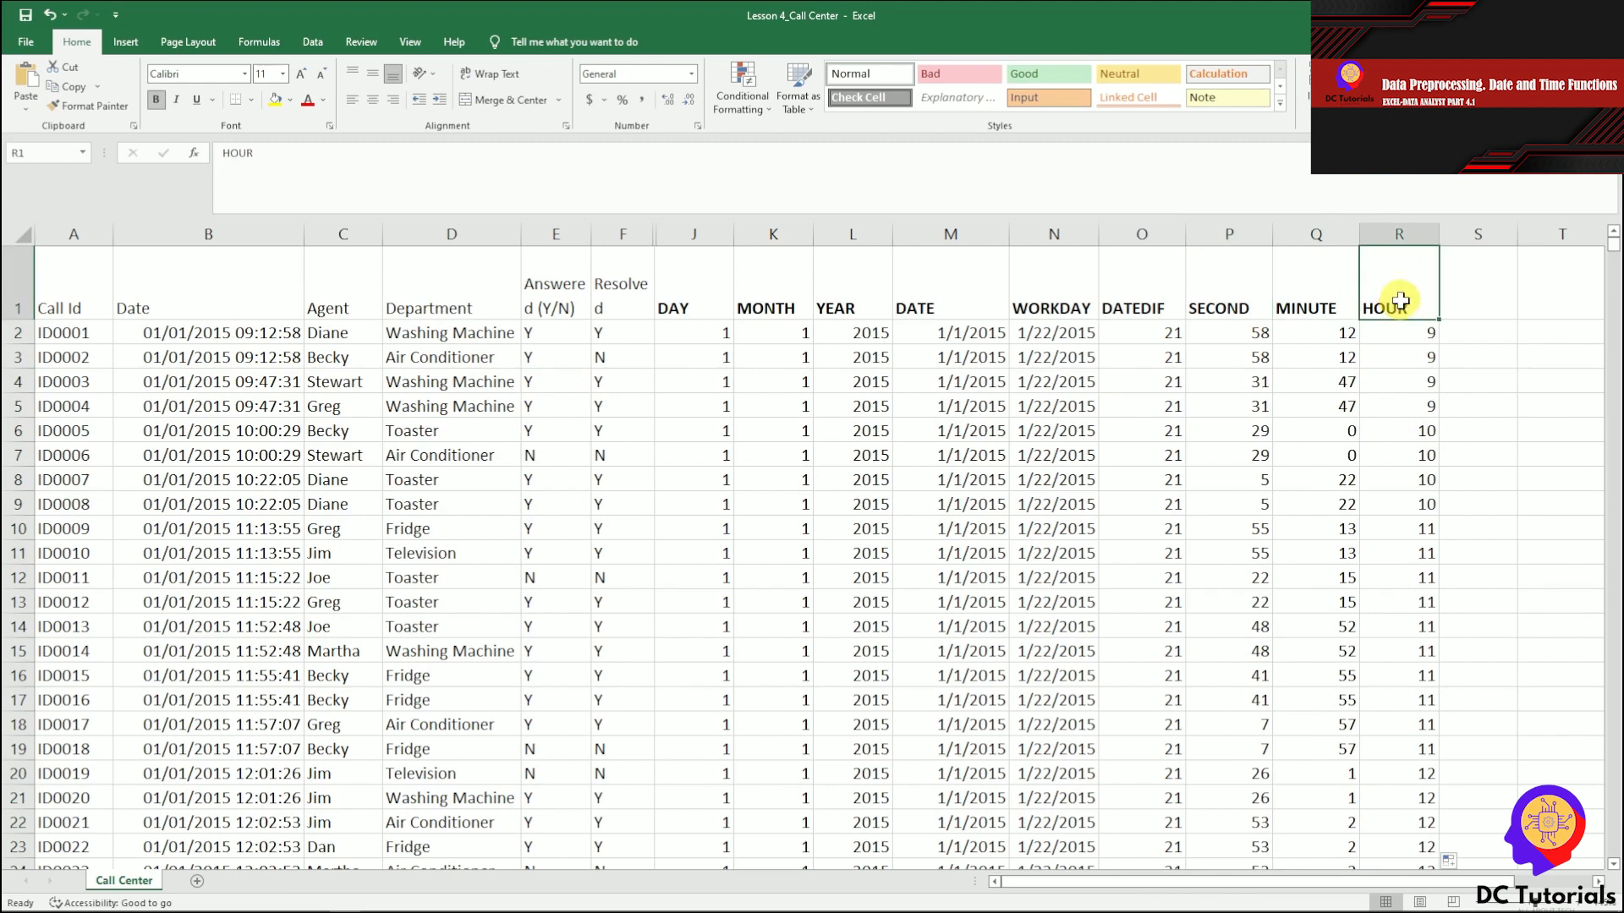
click(1492, 311)
text(TIME)
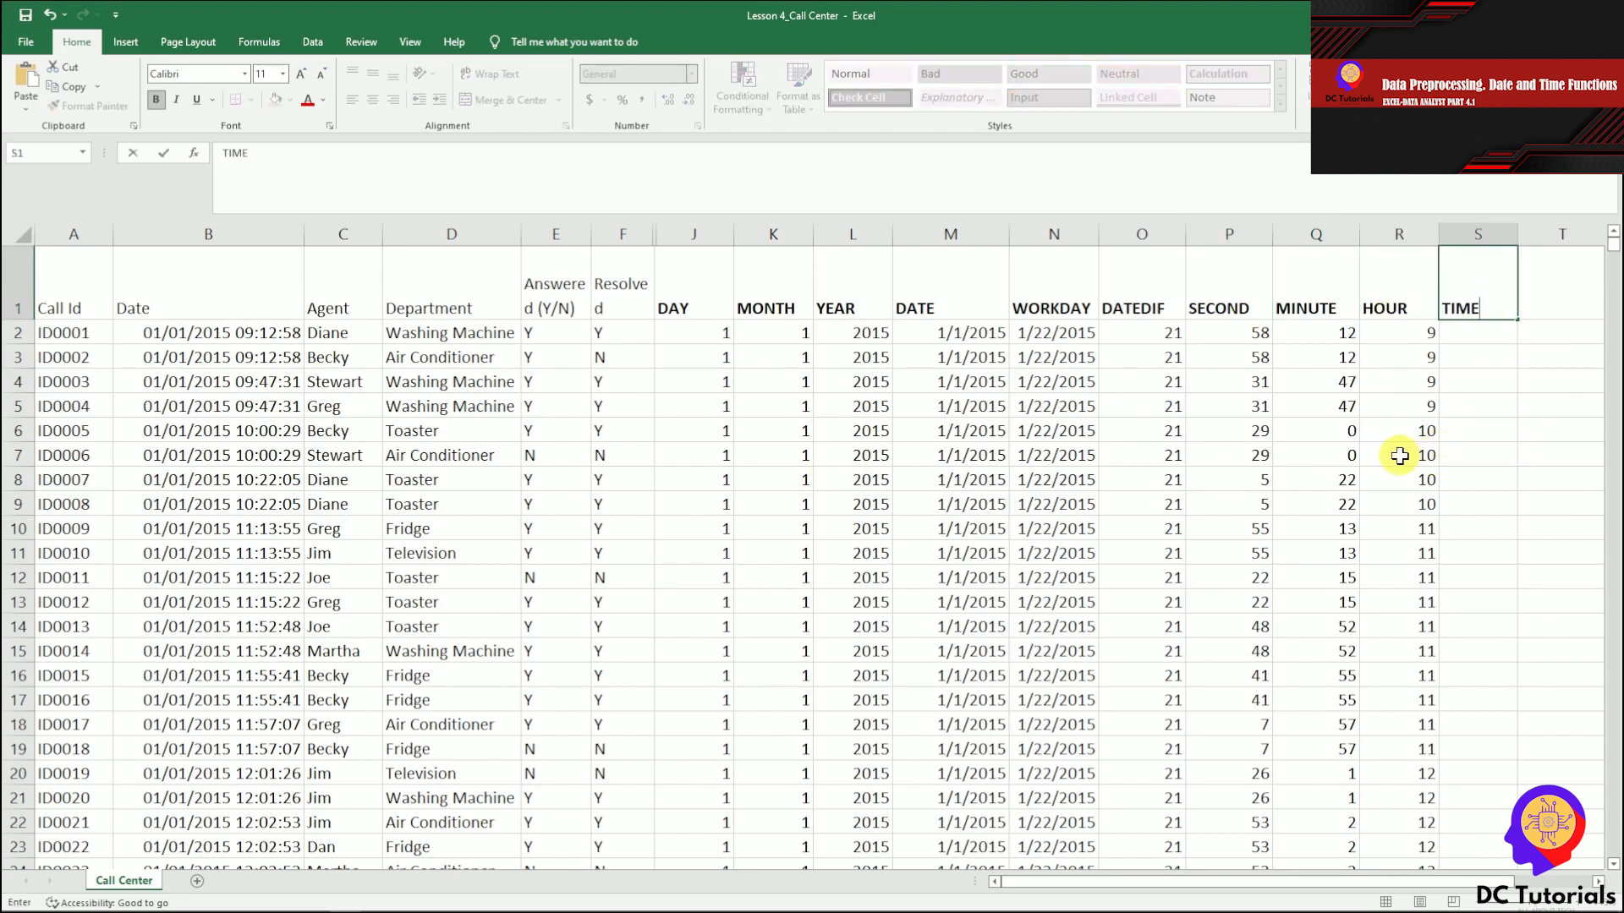
key(Return)
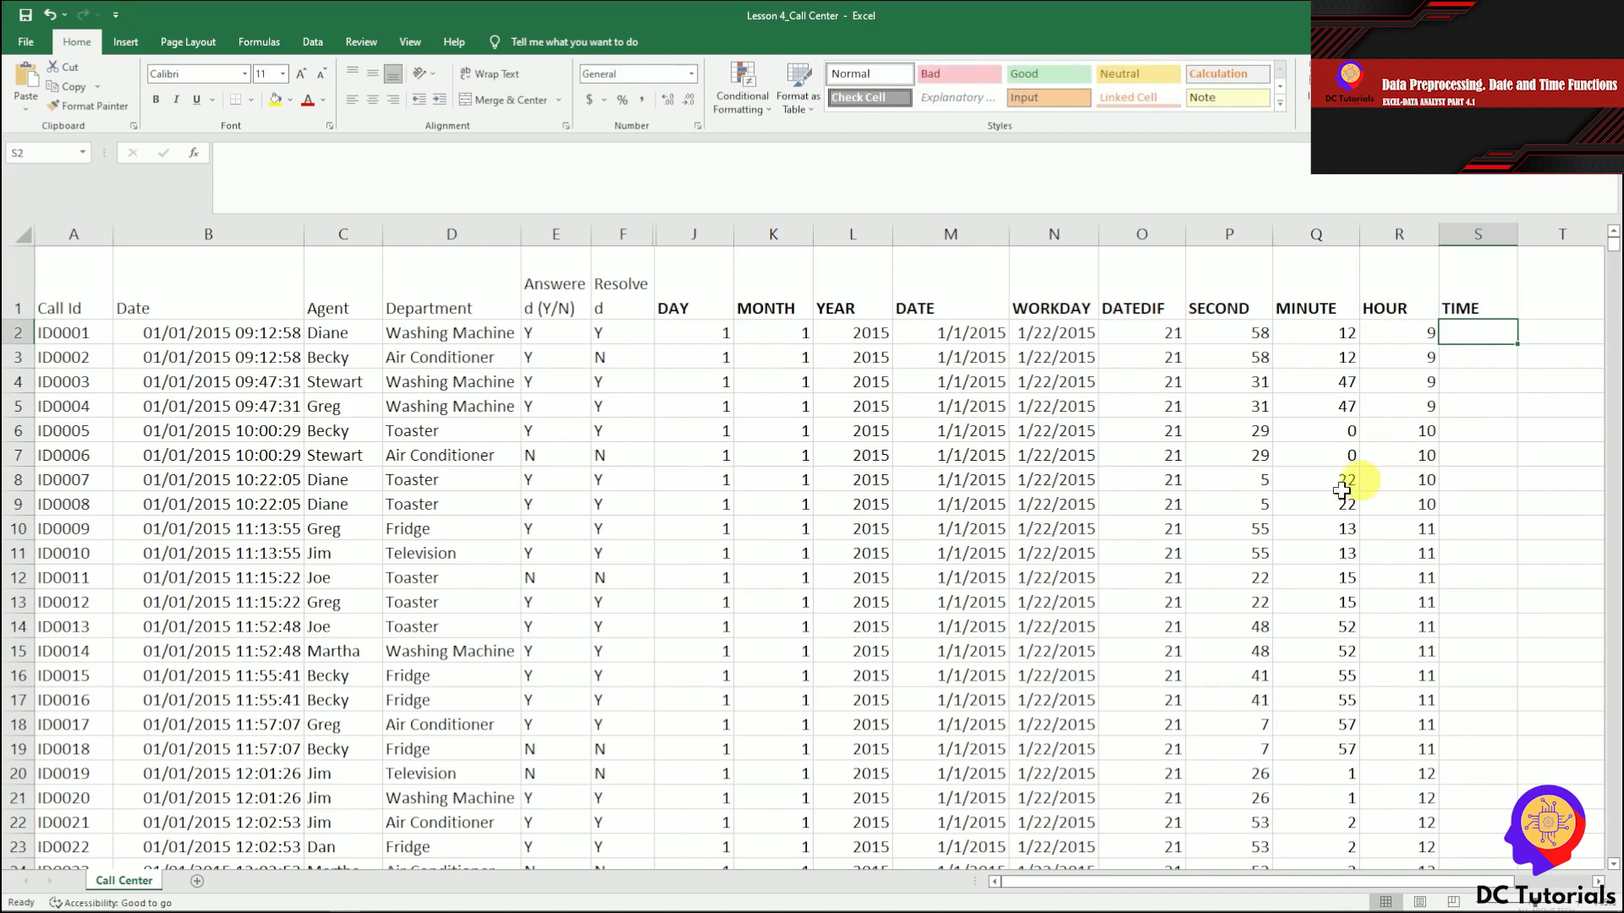
click(963, 292)
click(1473, 333)
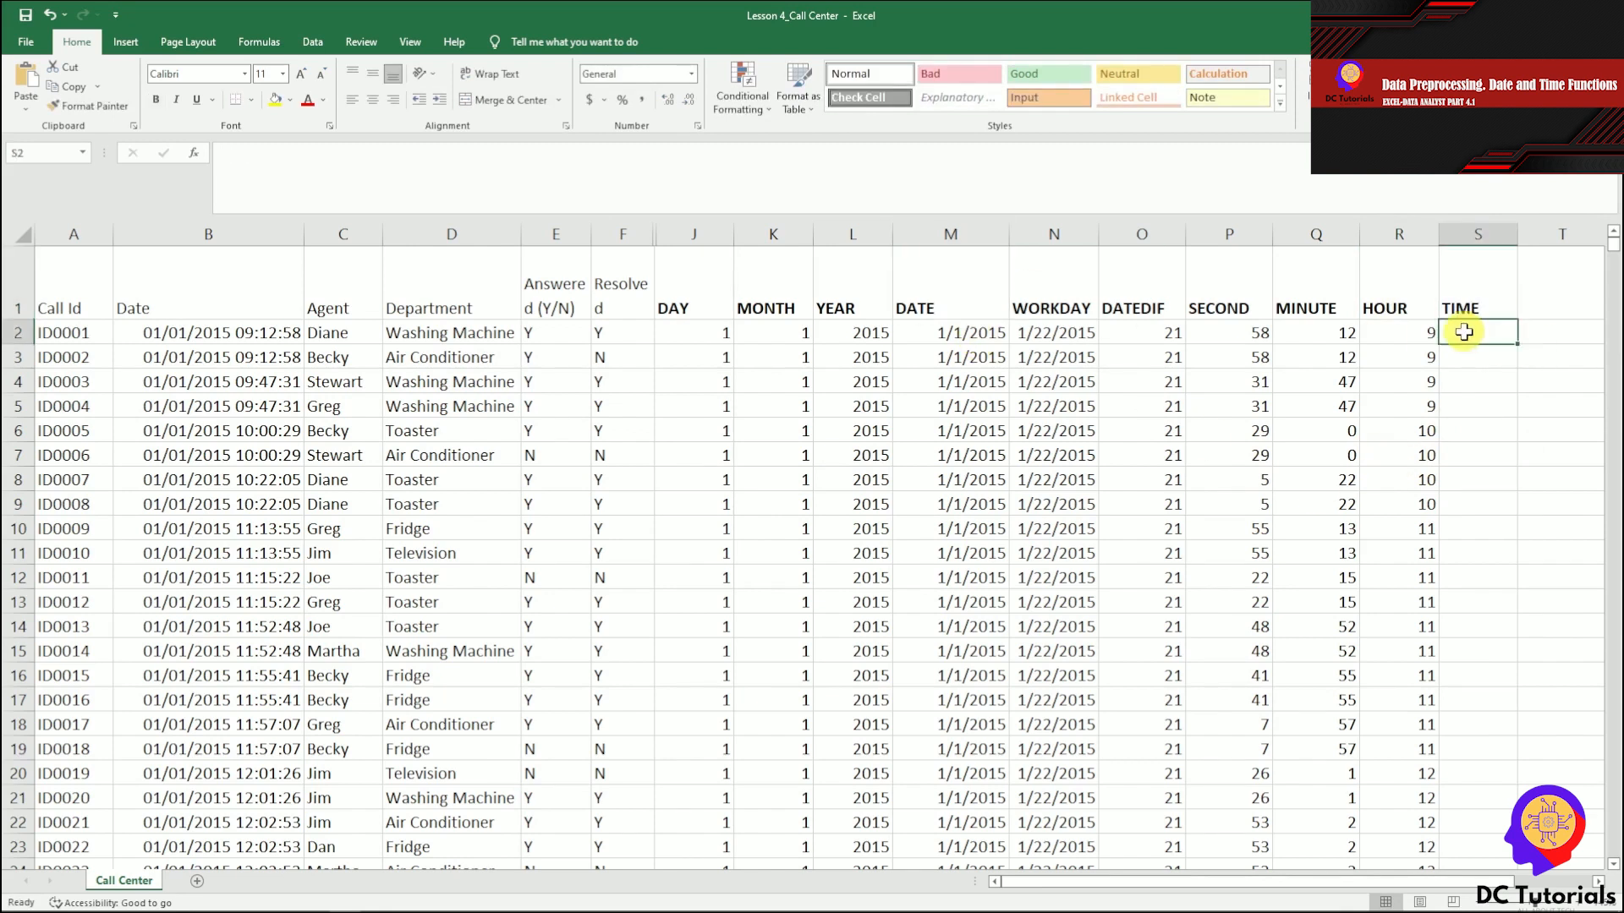
drag(1206, 305, 1403, 306)
click(1461, 304)
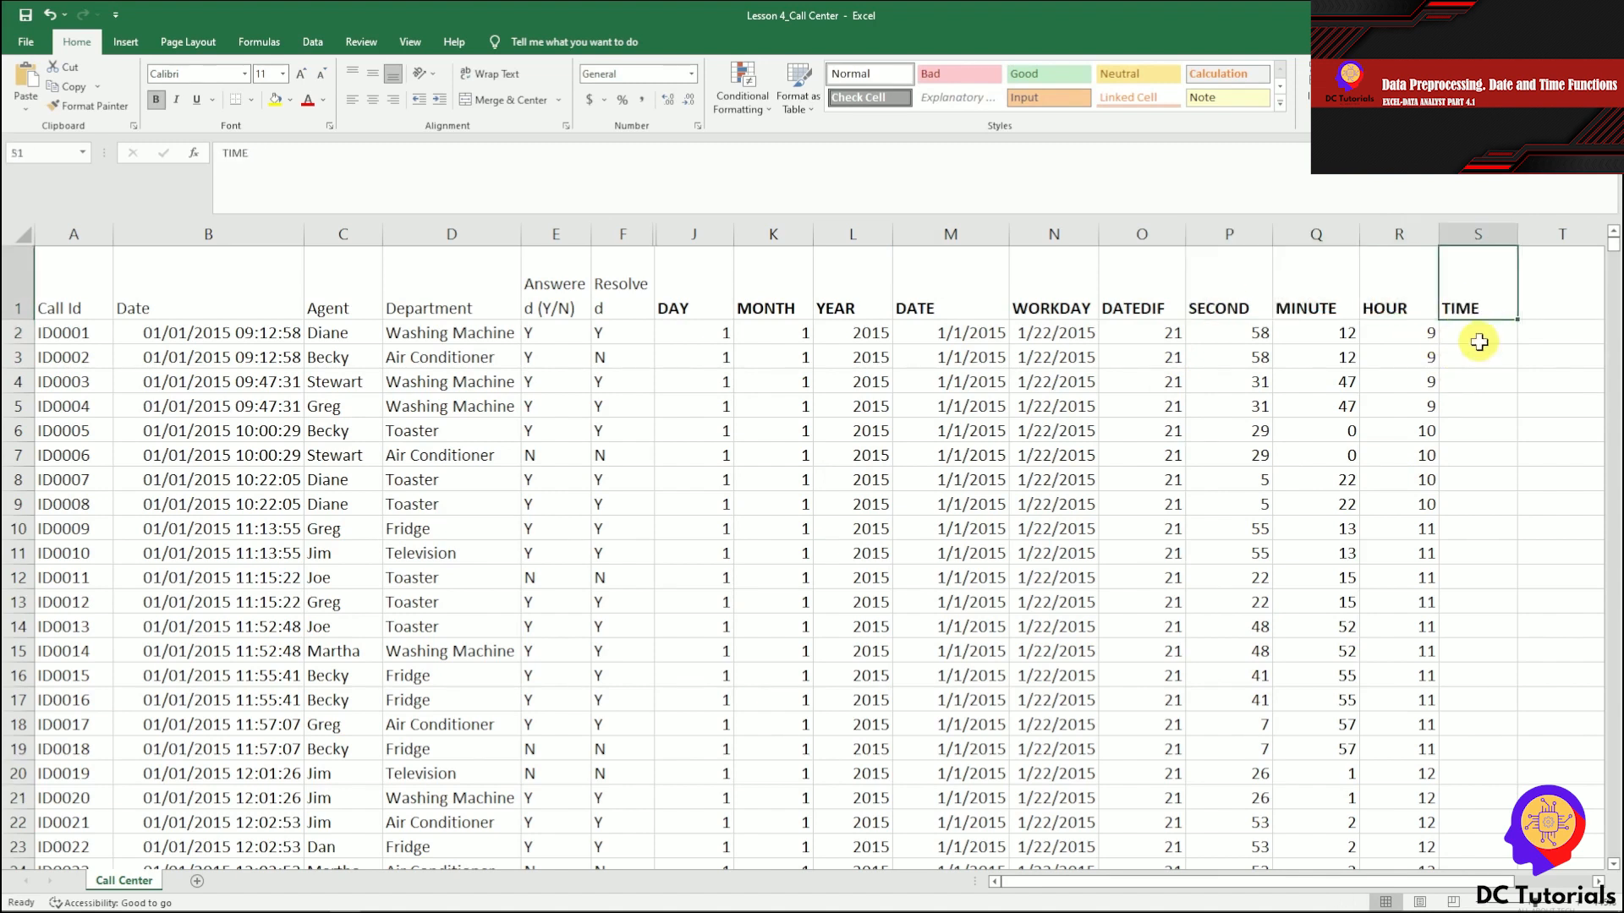
Step: Enter =TIME(R2,Q2,P2) in cell S2 to combine hour, minute and second, and fill the formula down to the last data row
click(1475, 336)
text(=yti)
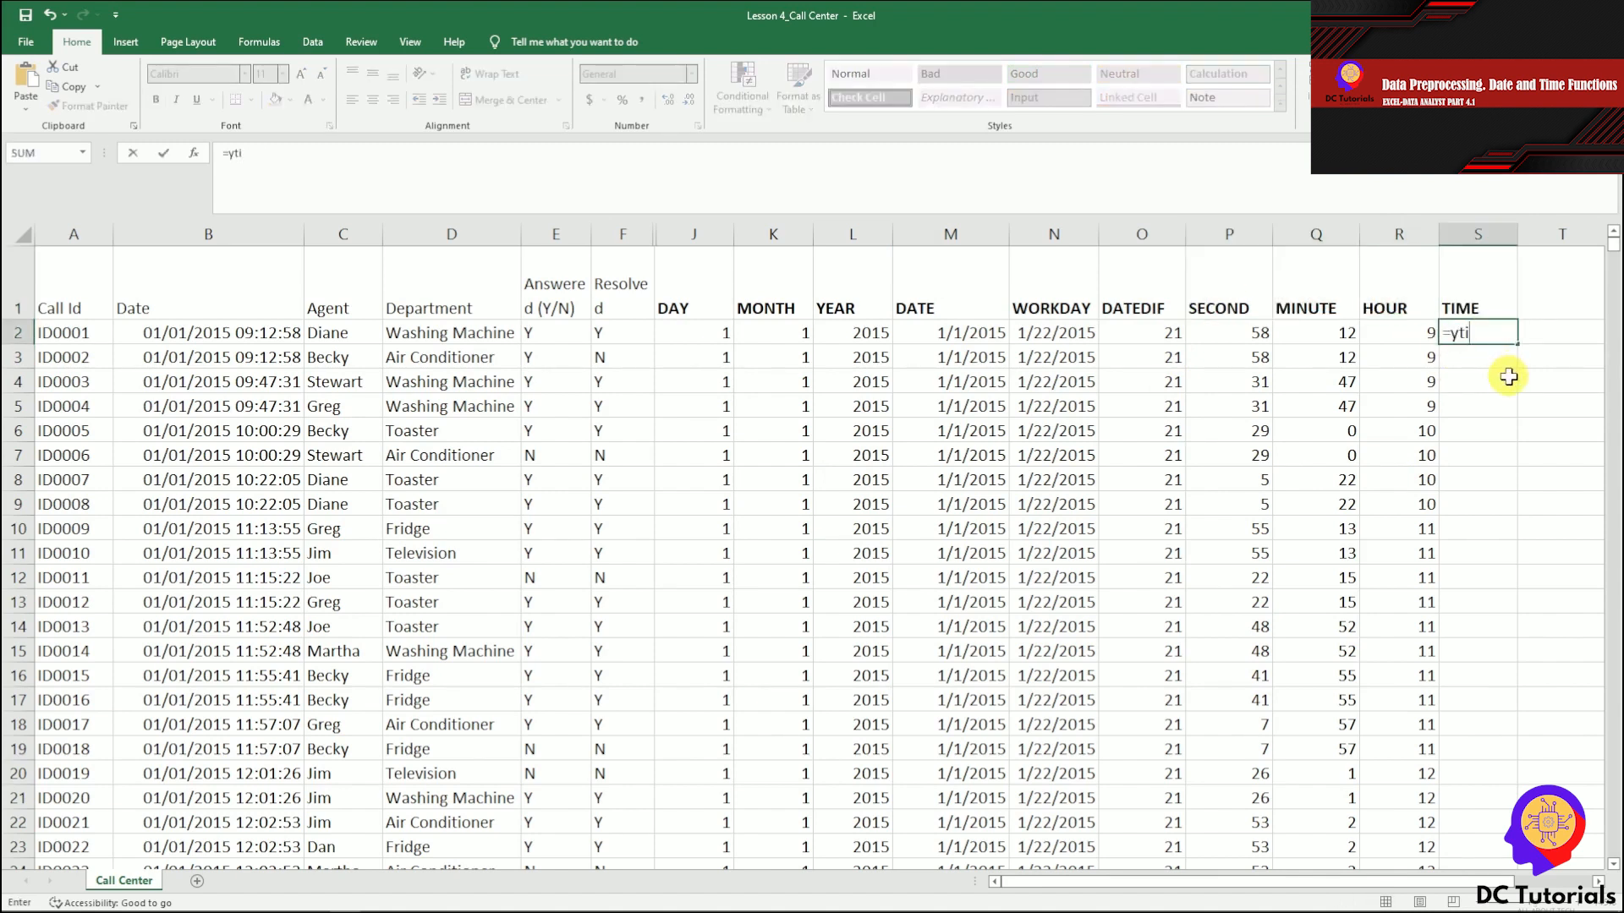
text(me()
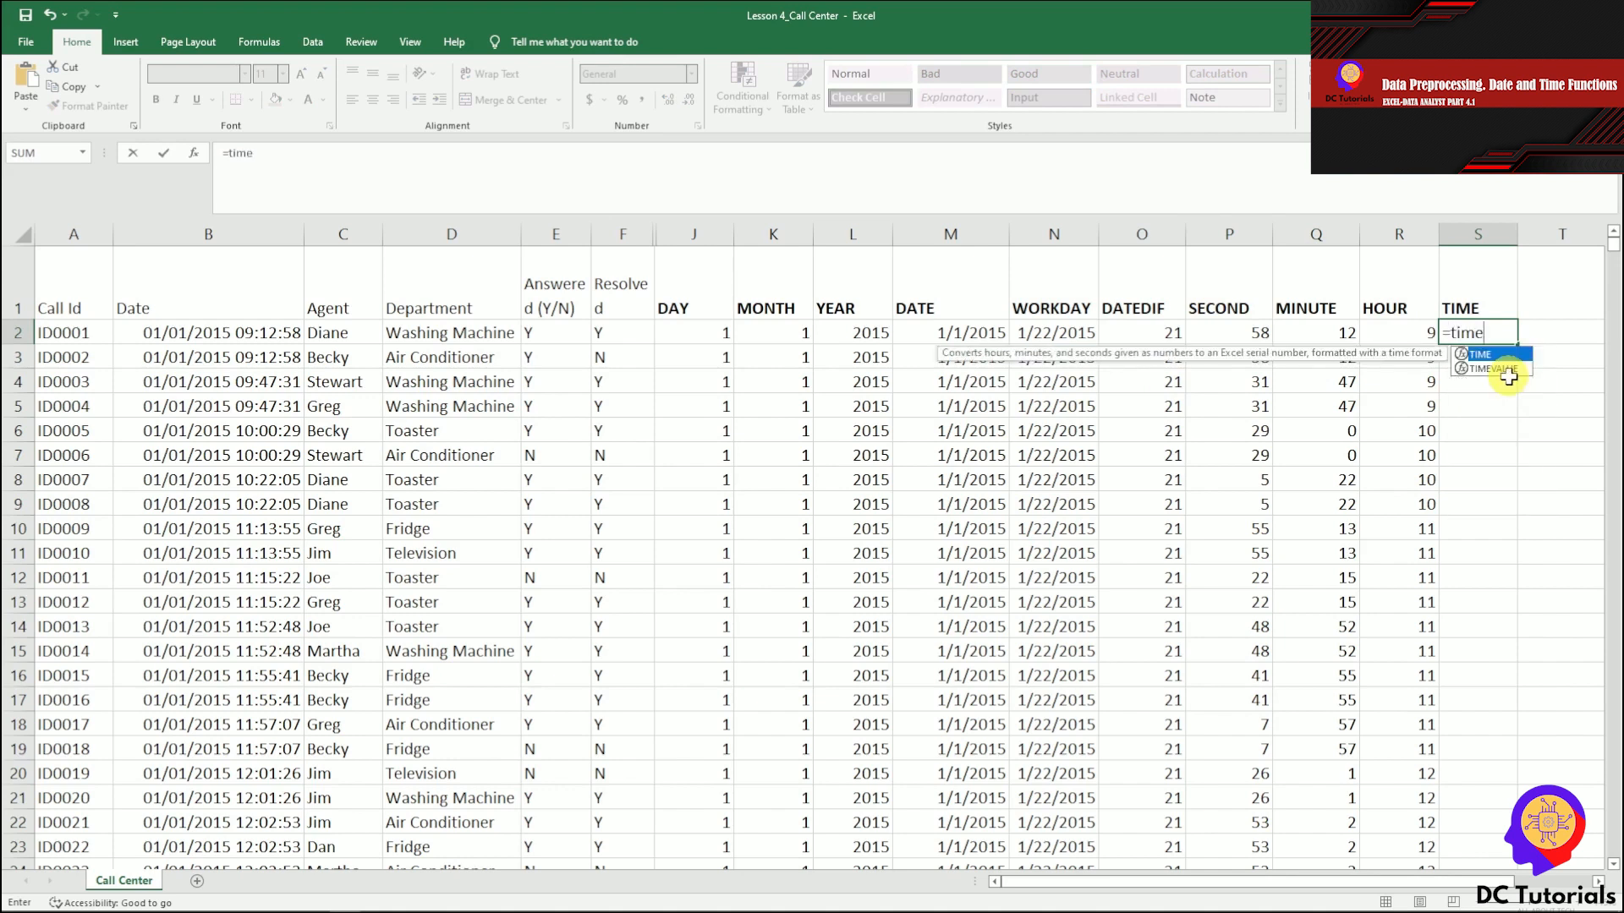
click(1419, 335)
text(,)
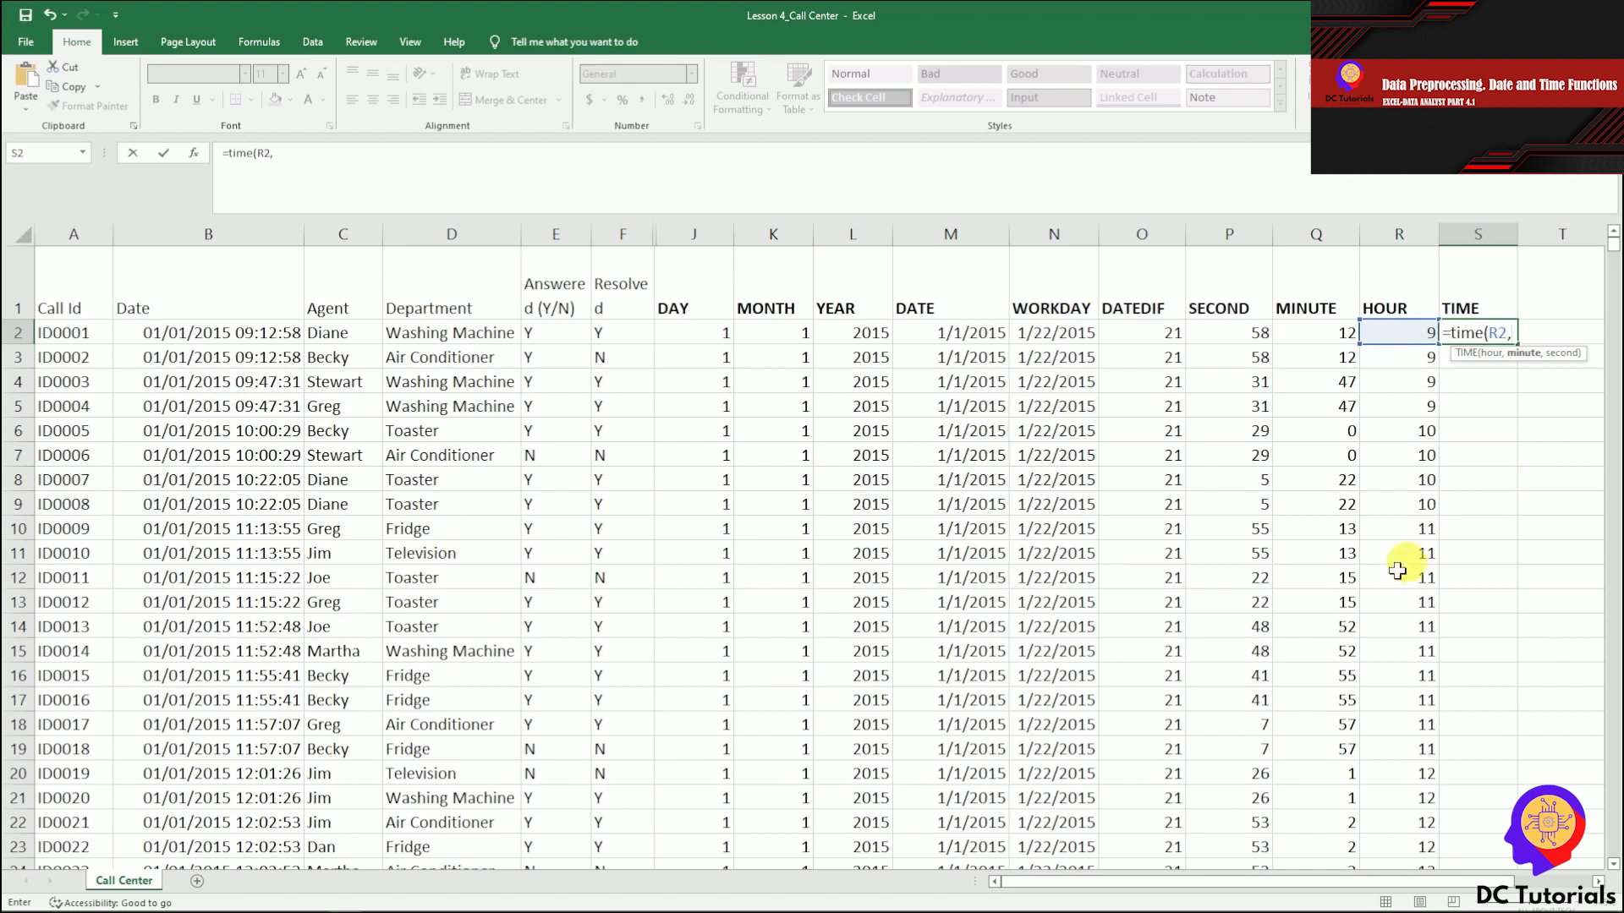
click(1317, 331)
text(,)
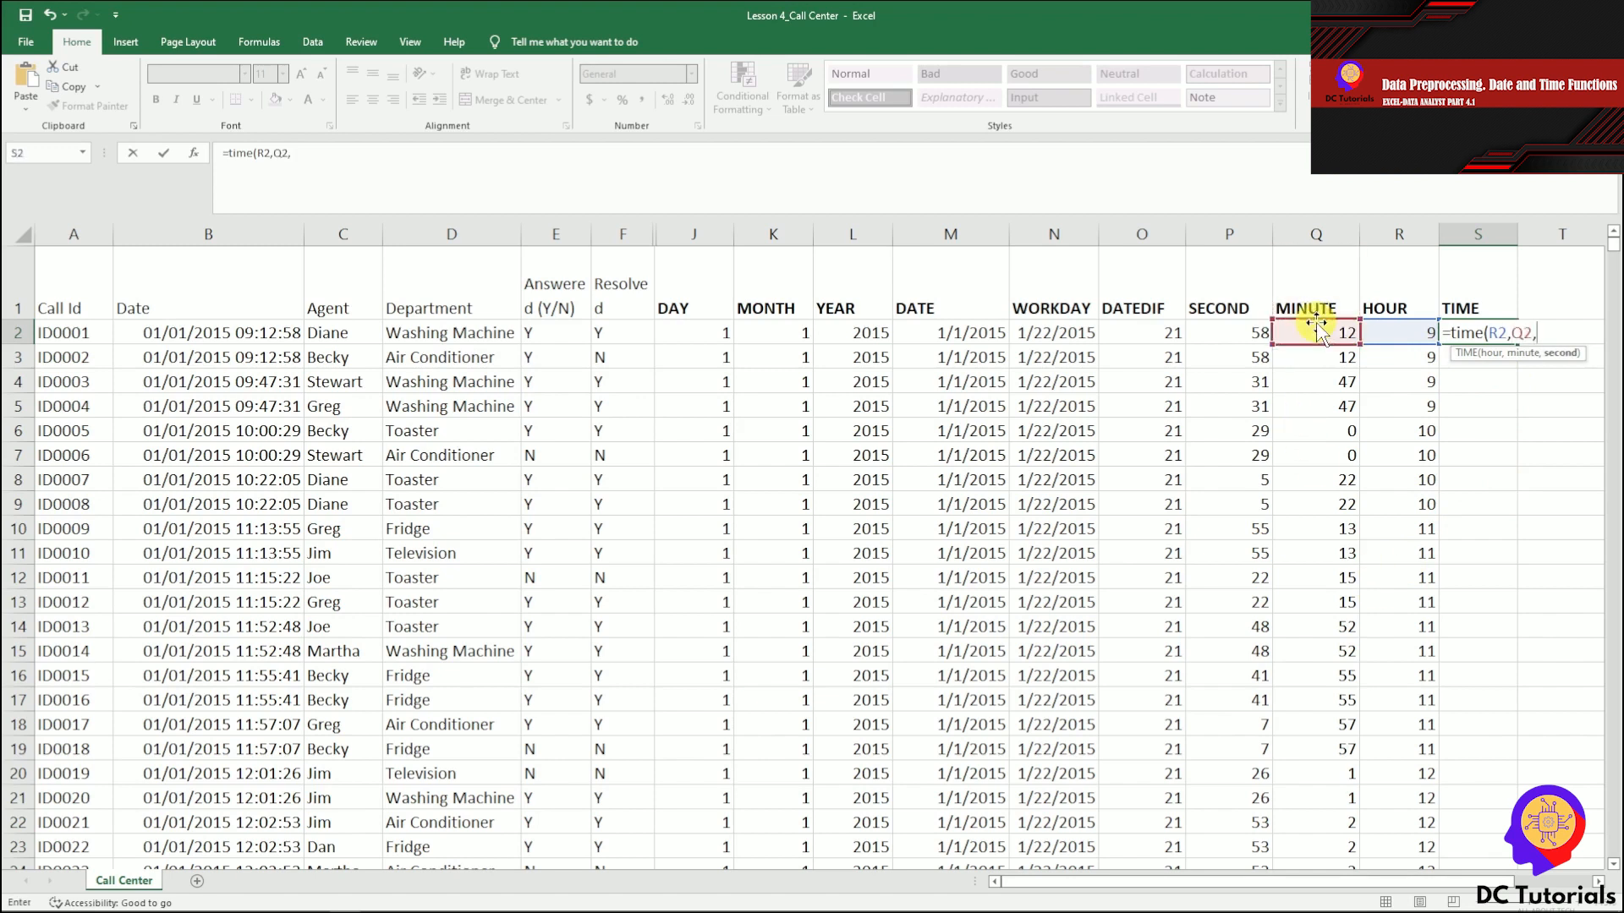
click(1233, 333)
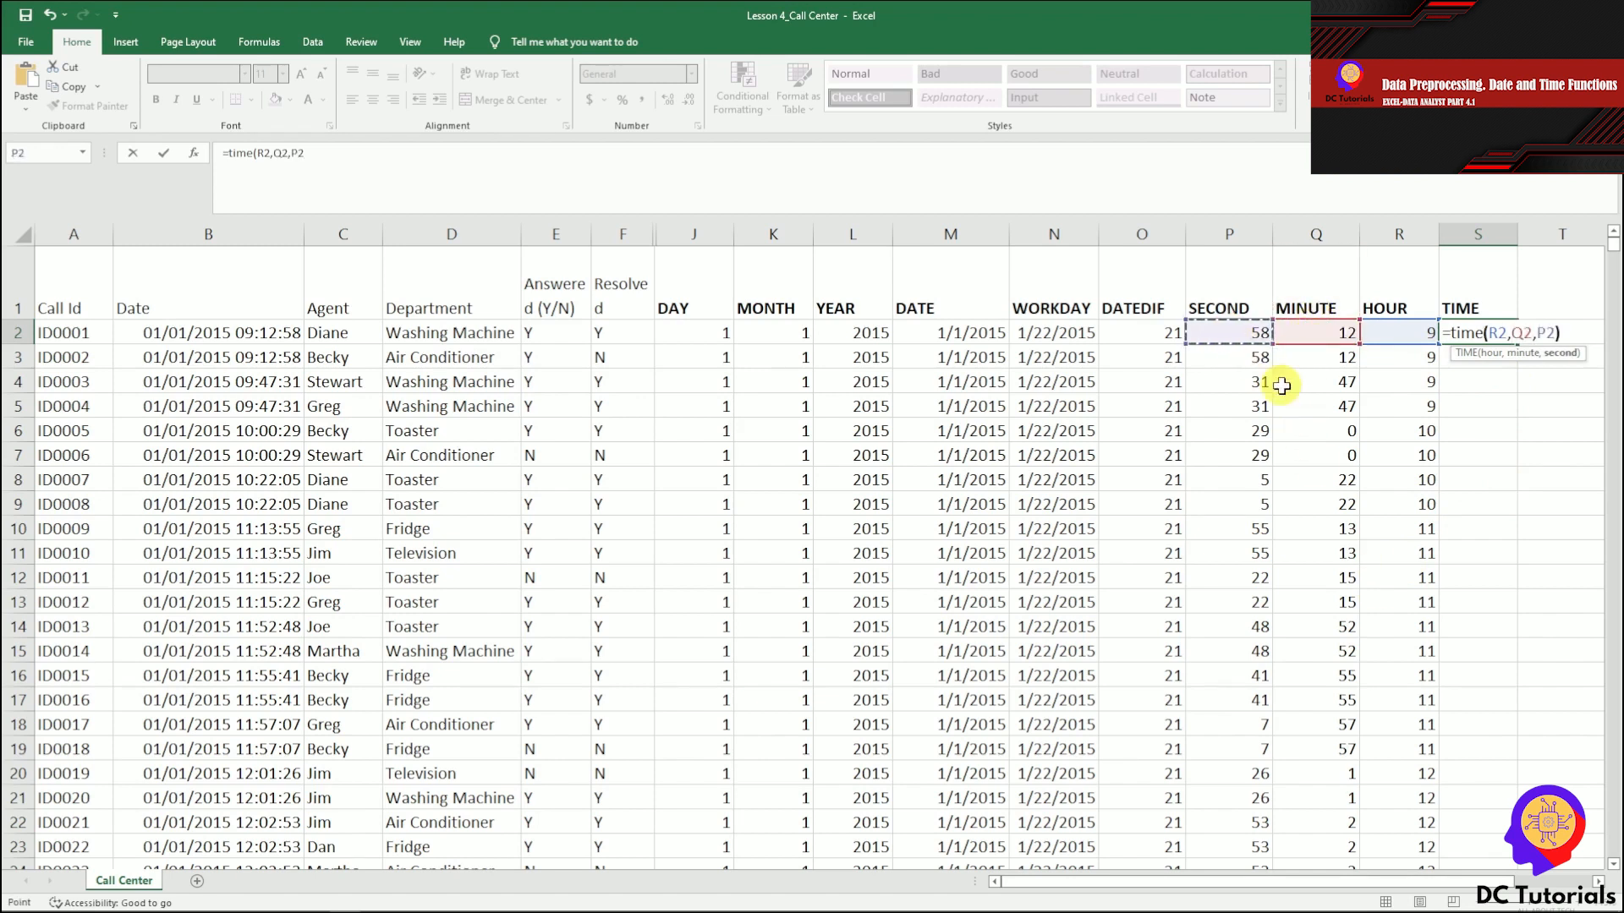
text())
key(Return)
key(Up)
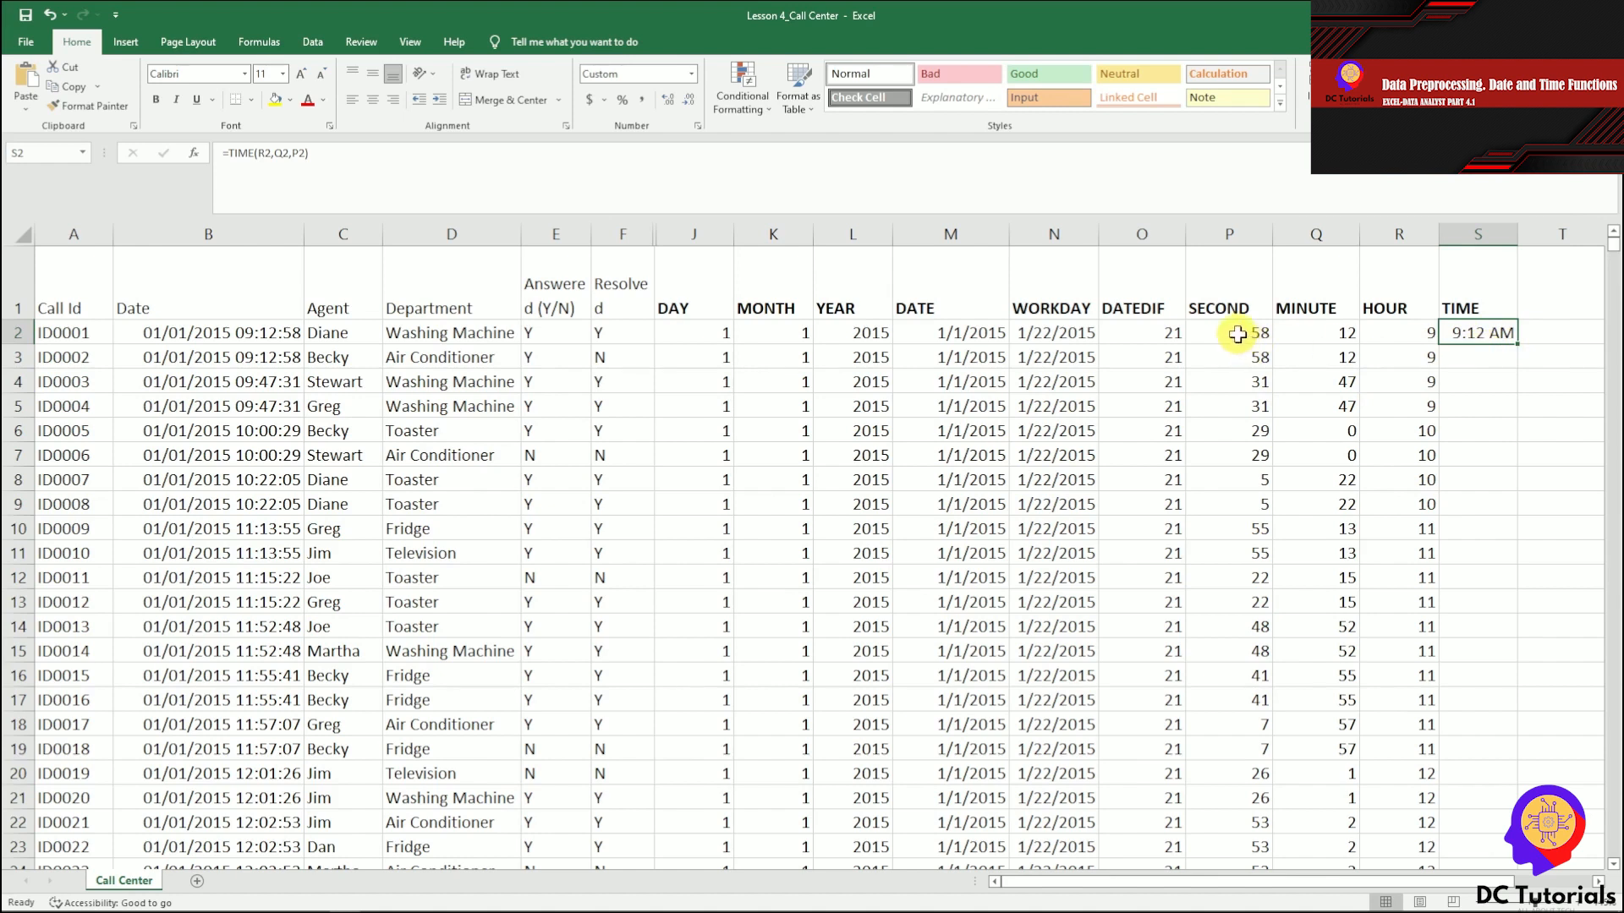
double_click(1520, 346)
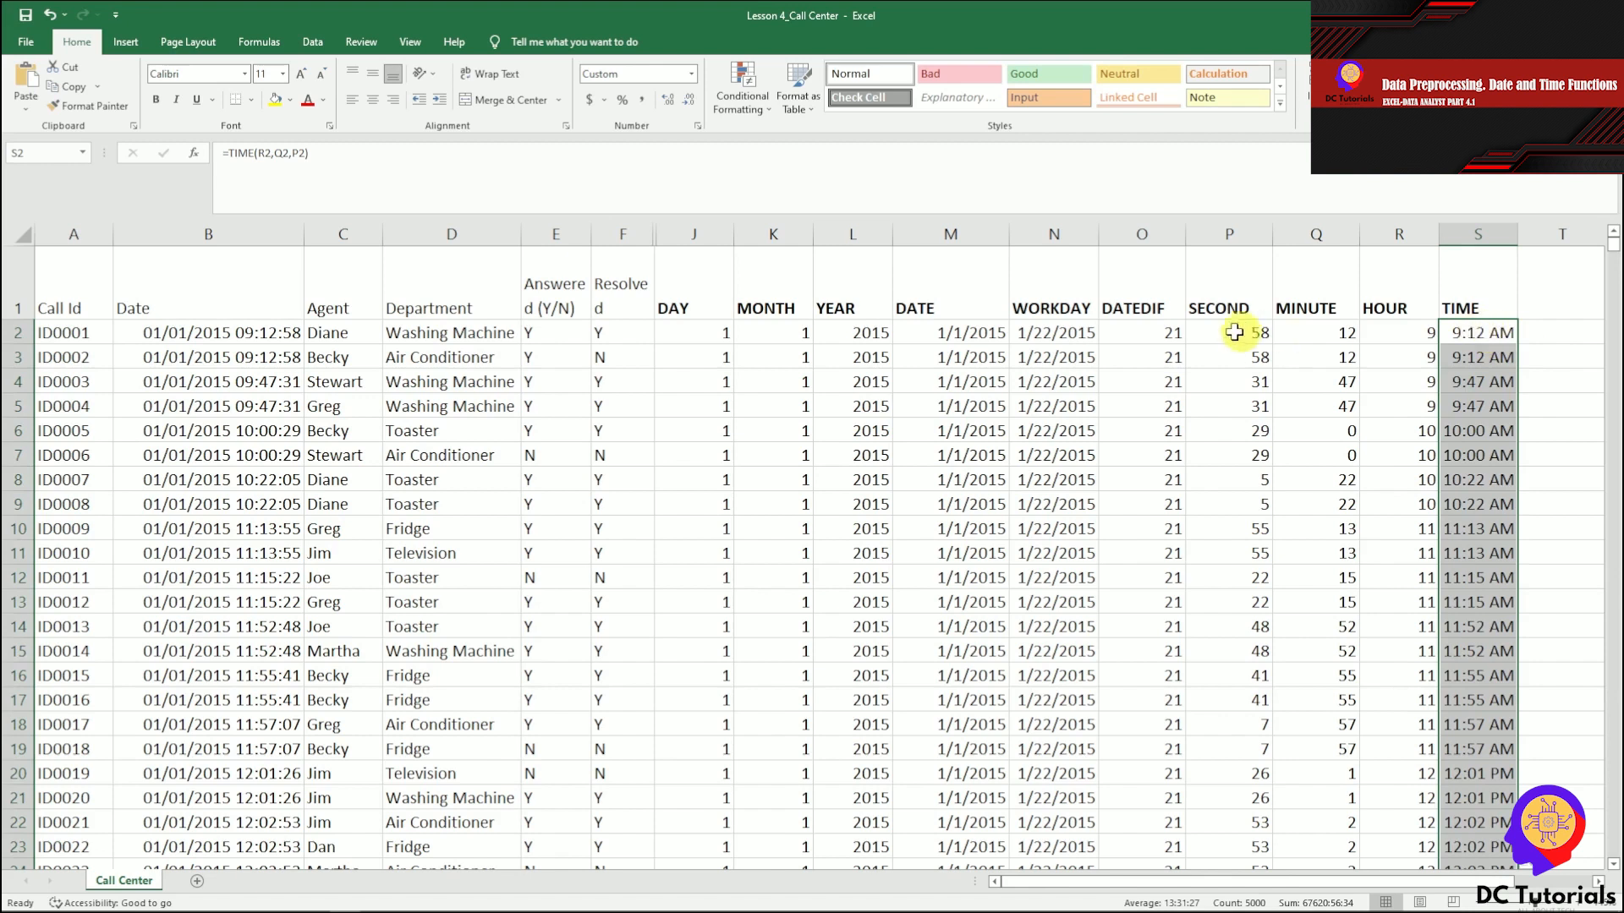
click(967, 333)
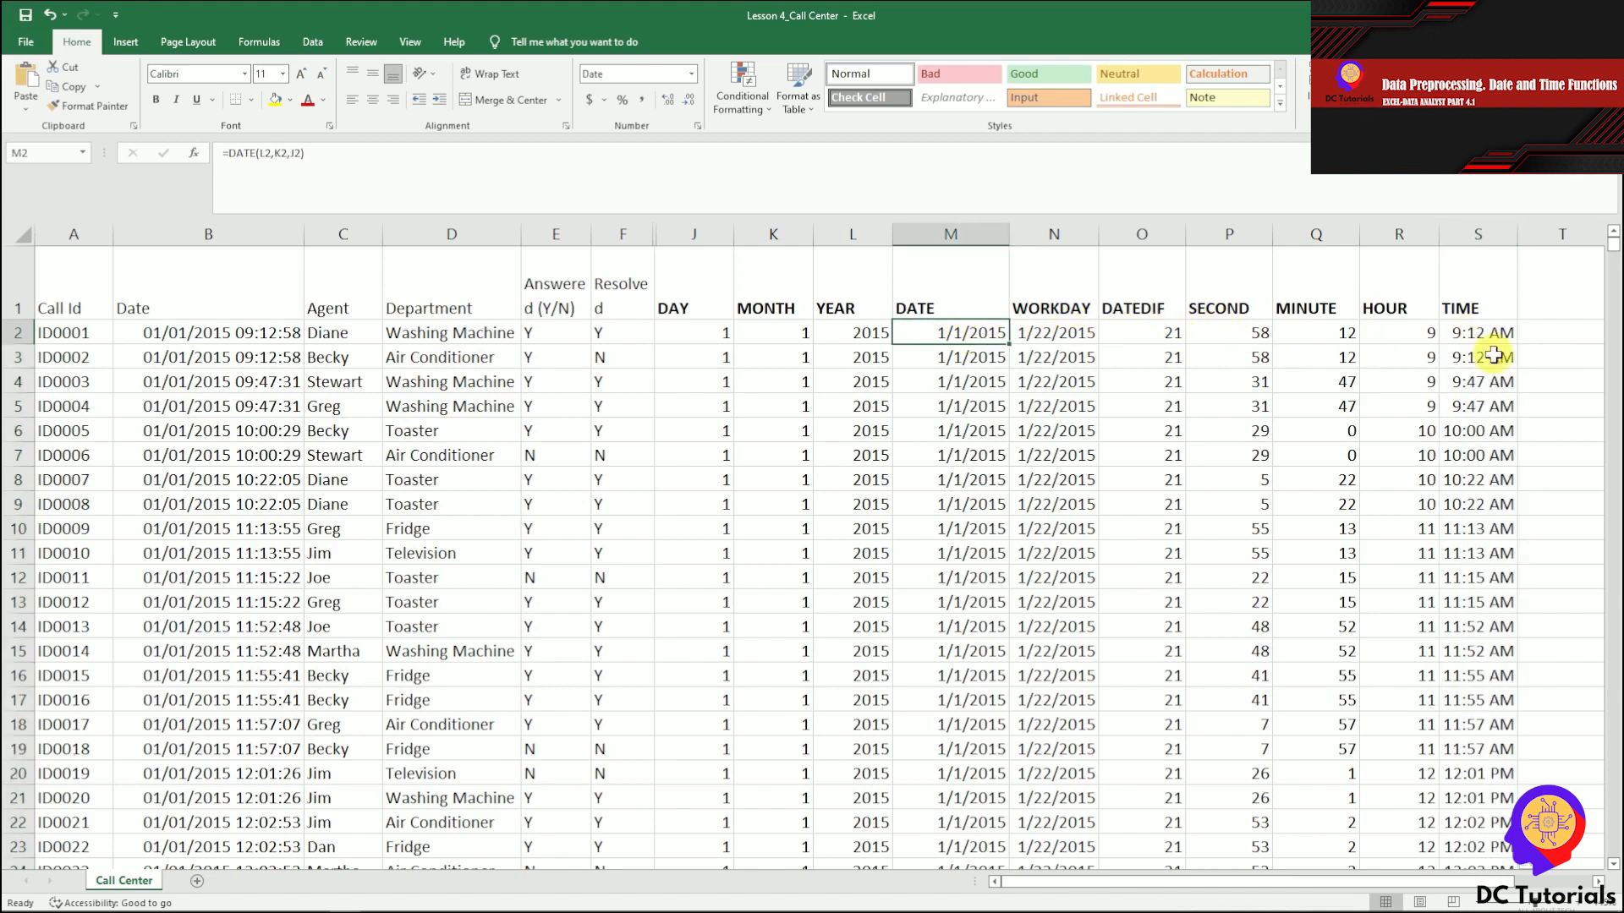
Step: Try the TIME function with fixed numbers by entering =TIME(7,30,5) in cell T2, and clear the cell again
click(1598, 882)
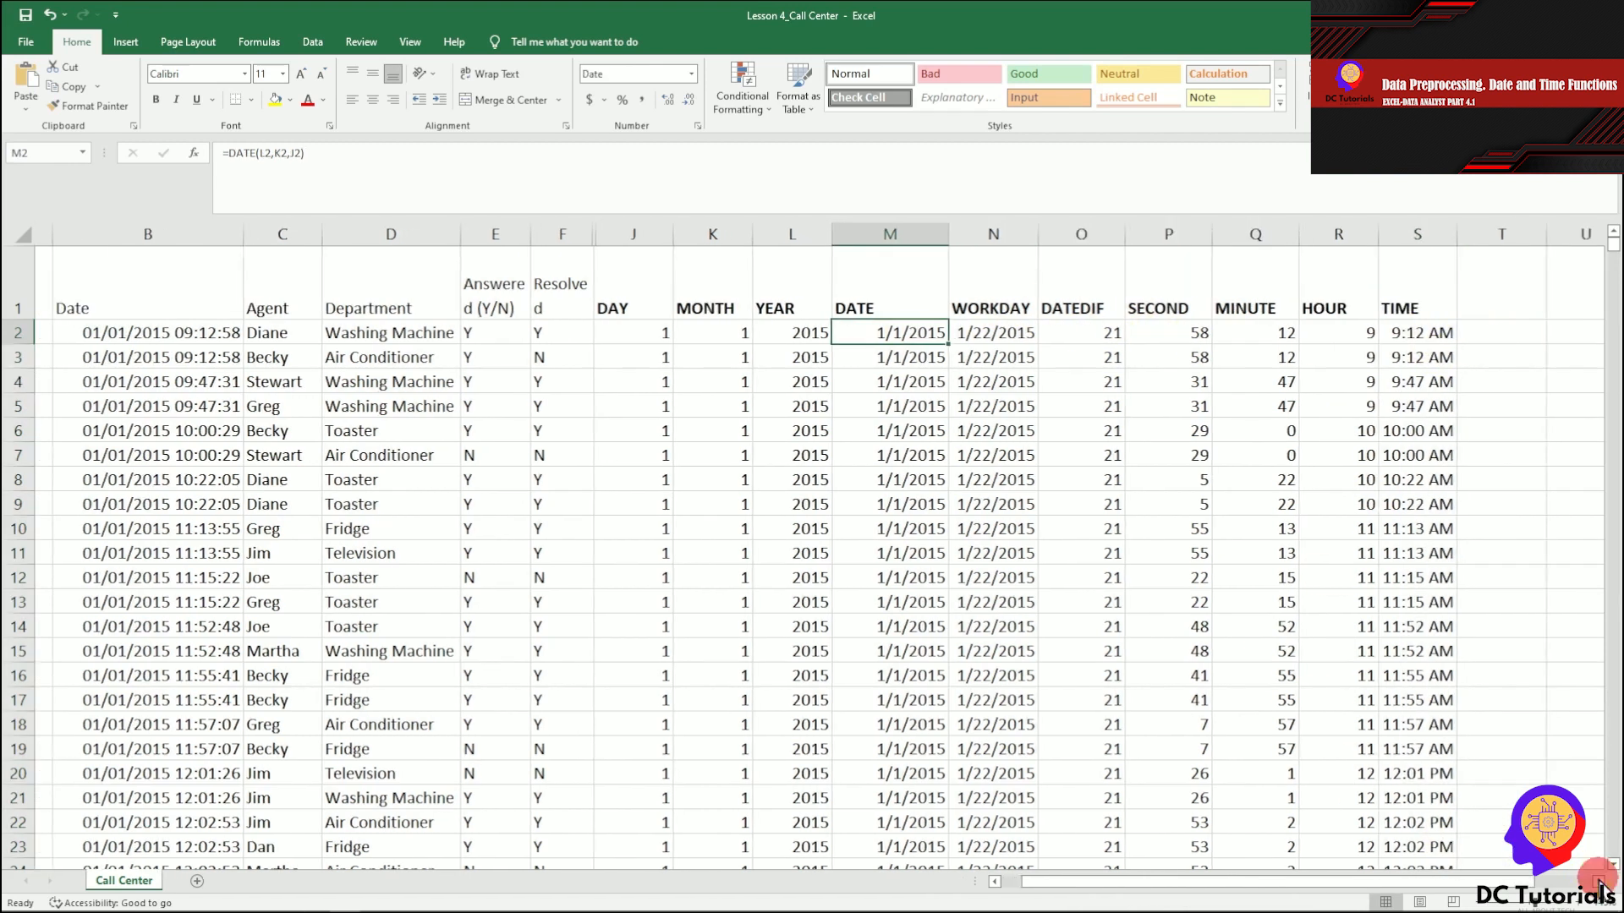
click(1598, 882)
click(1291, 333)
text(=)
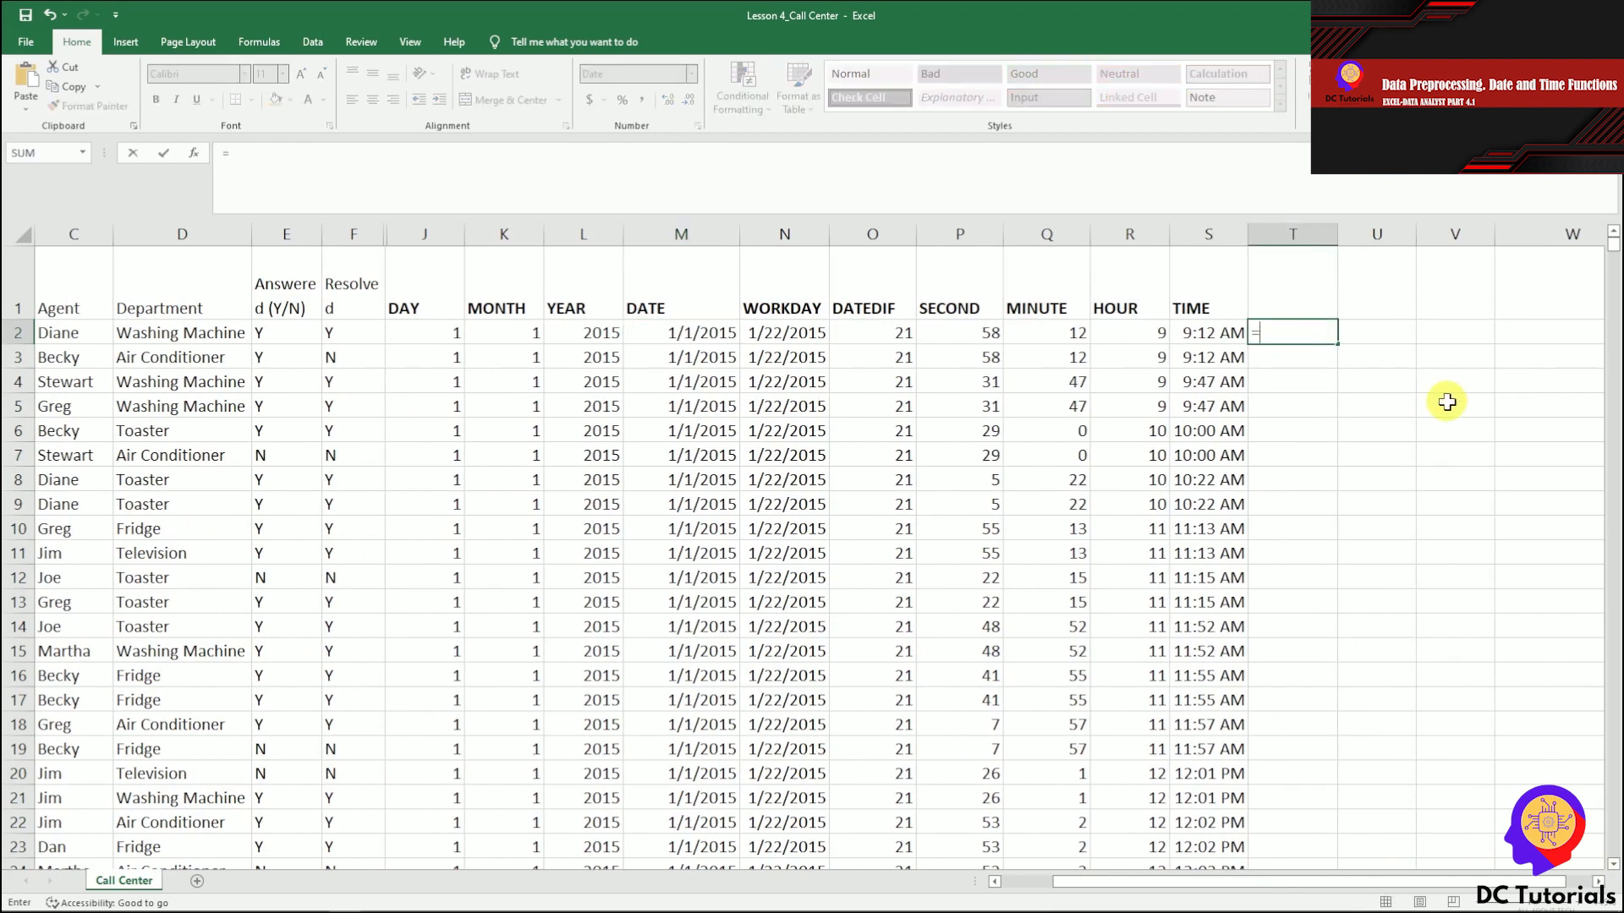
text(time()
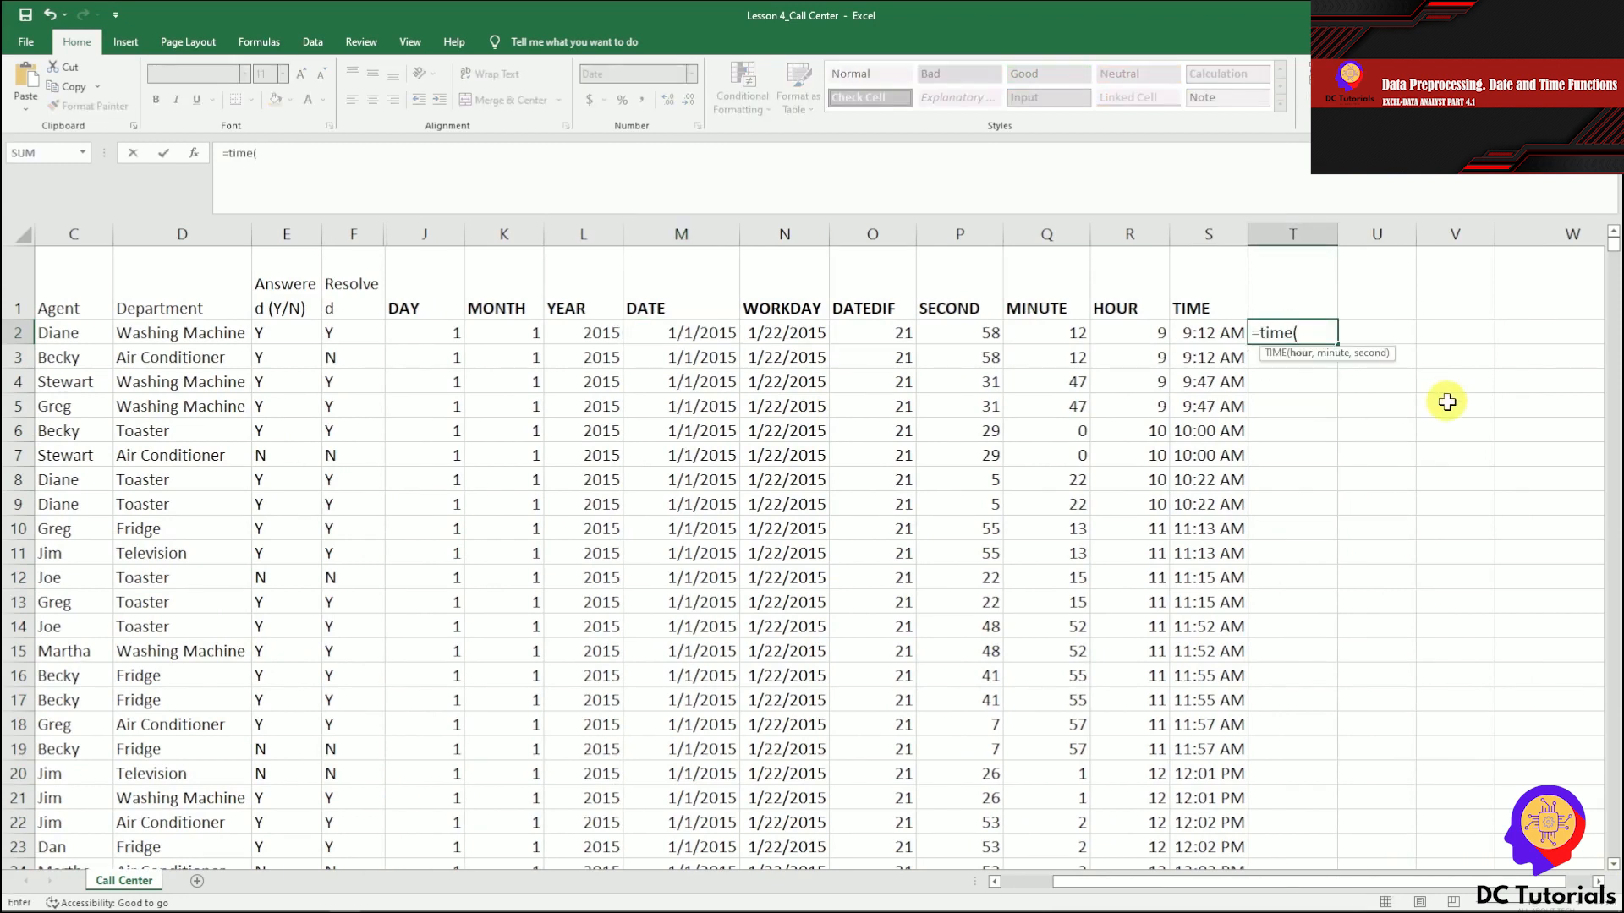
text(7,30,5))
key(Return)
key(Up)
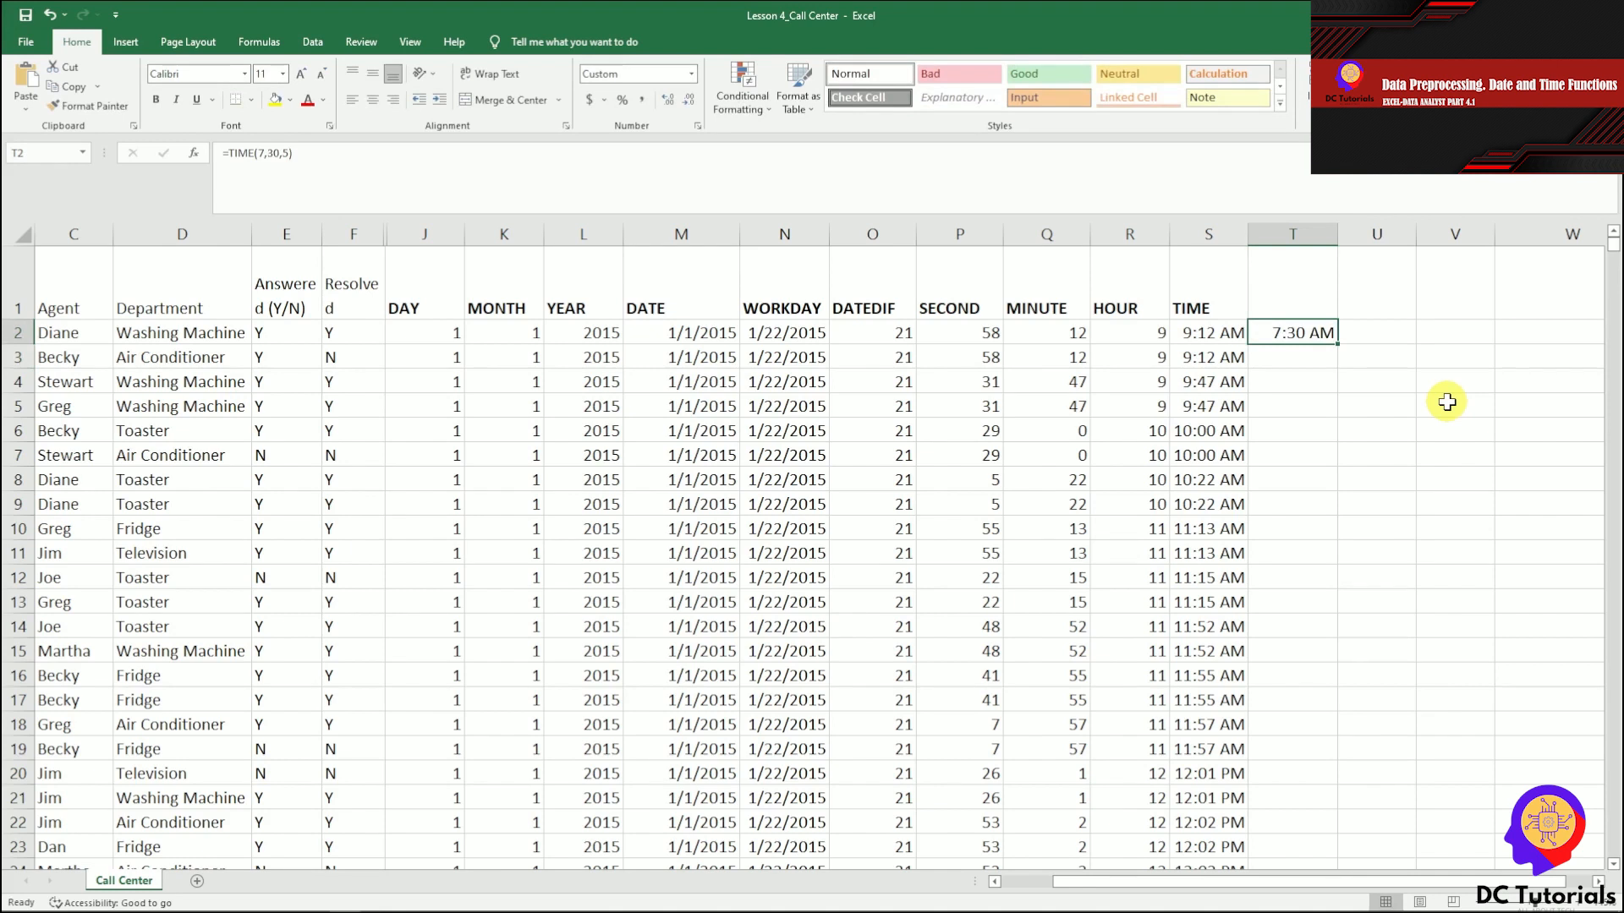
key(Delete)
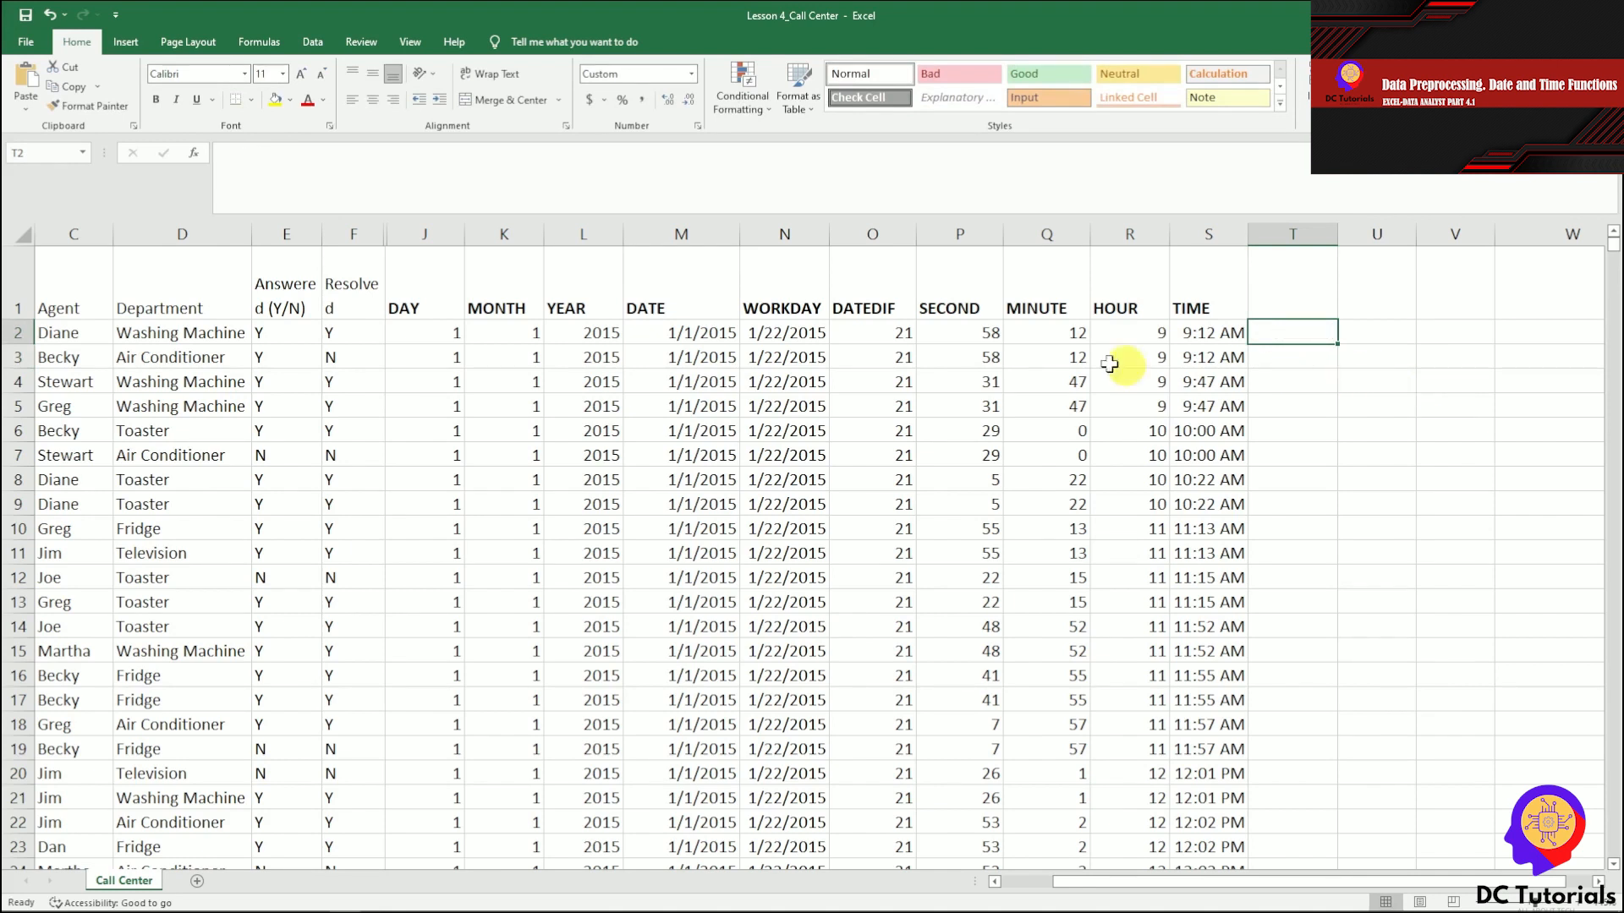